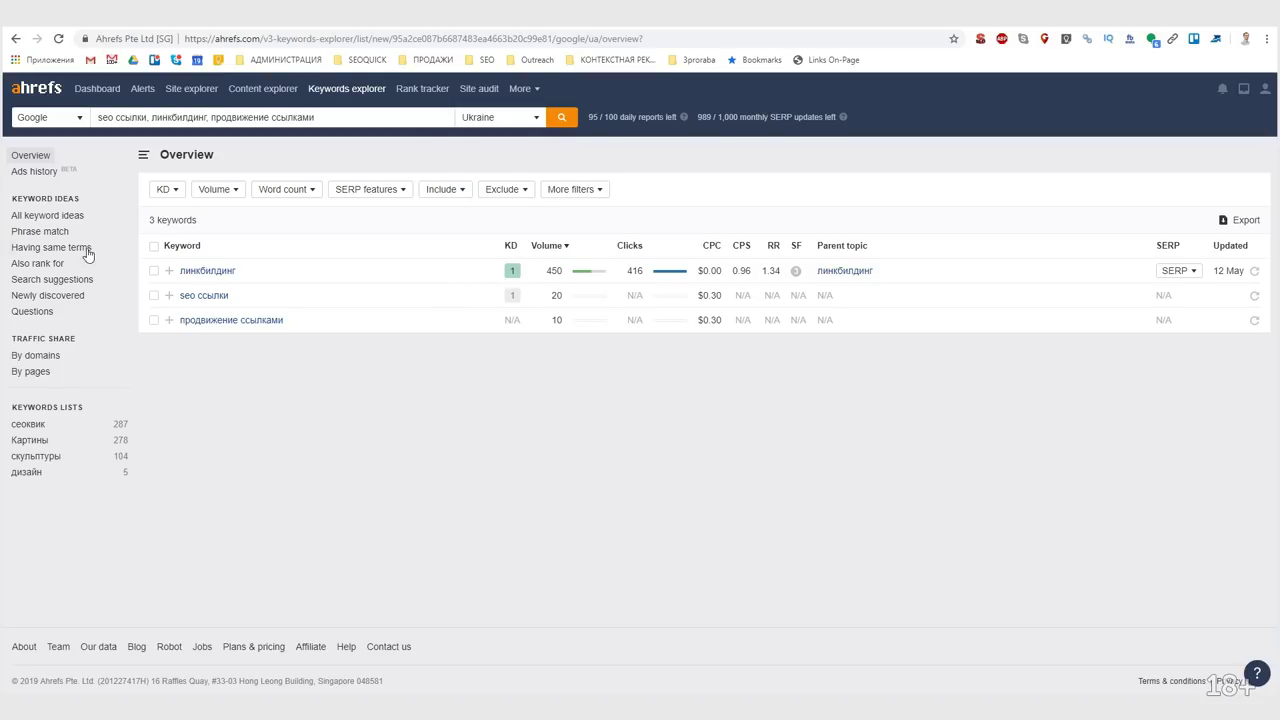
Look through all keyword ideas for the three Ukrainian-market link-building queries
{"action": "left_click", "coordinate": [34, 218]}
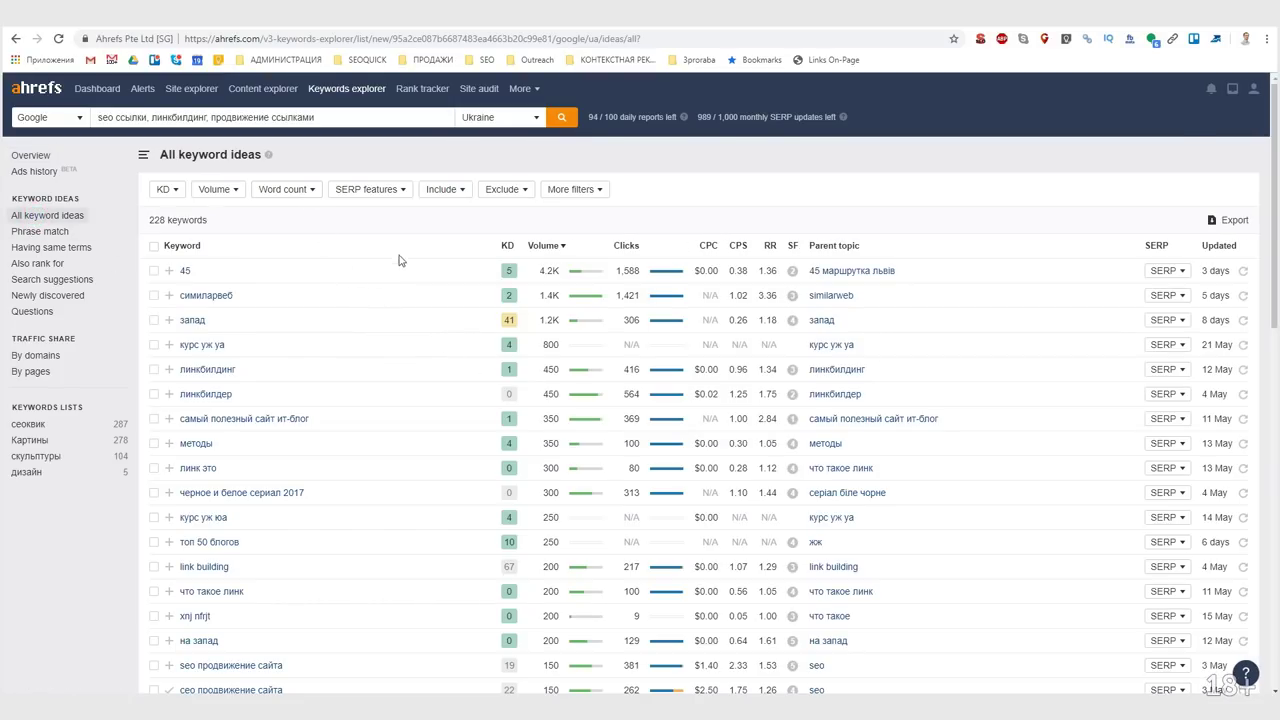
{"action": "scroll", "coordinate": [517, 347], "scroll_direction": "down", "scroll_amount": 15}
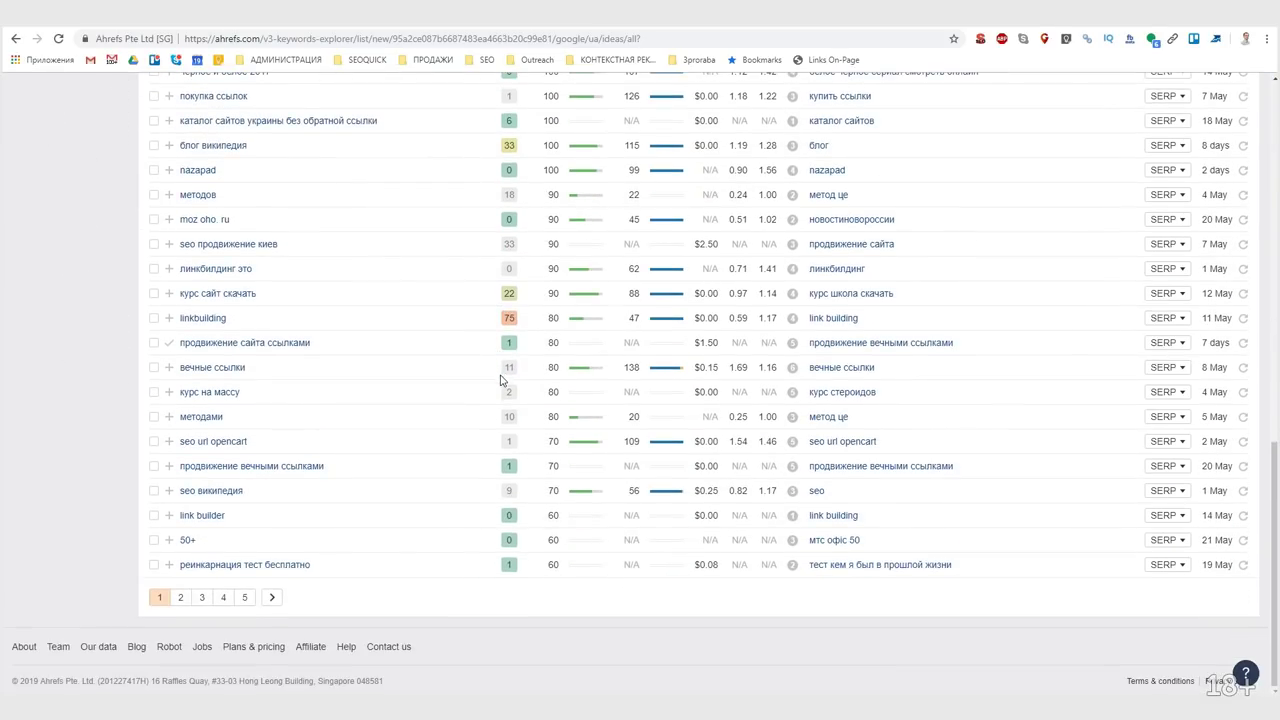
{"action": "scroll", "coordinate": [500, 378], "scroll_direction": "up", "scroll_amount": 15}
Open the Having same terms keyword ideas and export the first 1,000 rows to CSV in Microsoft Excel (UTF-16) encoding
{"action": "left_click", "coordinate": [63, 249]}
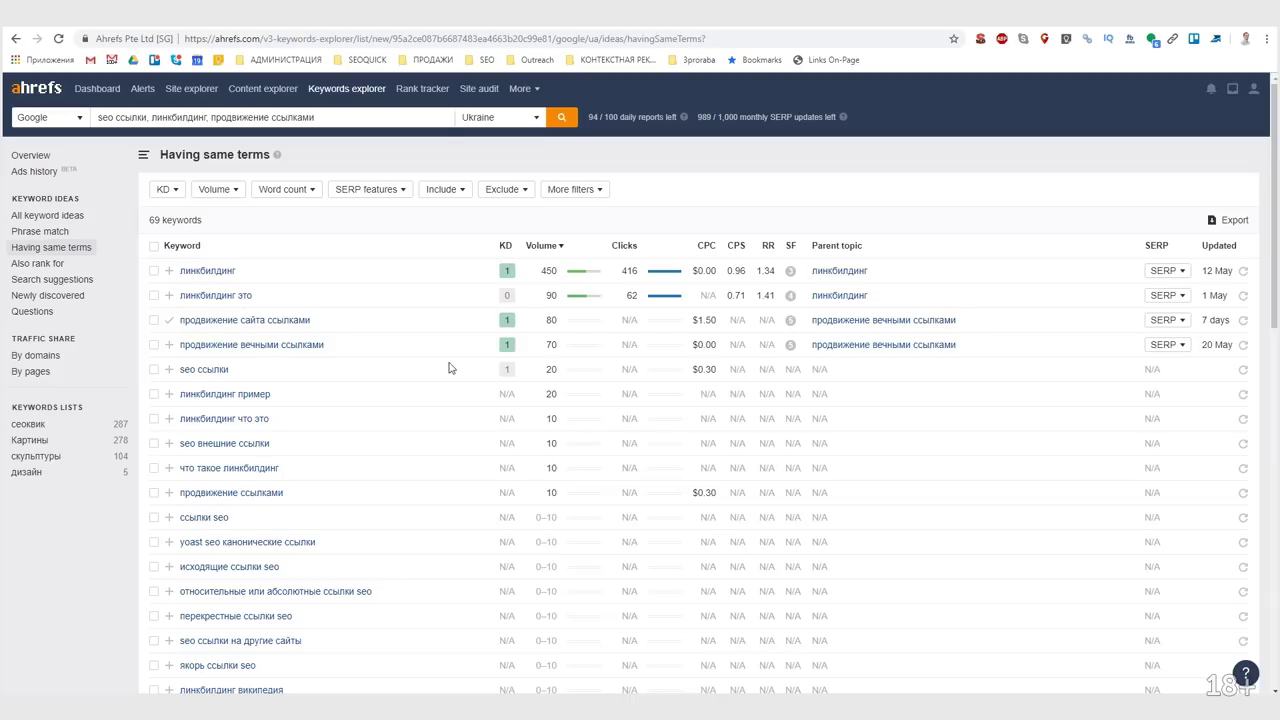
{"action": "scroll", "coordinate": [434, 428], "scroll_direction": "down", "scroll_amount": 10}
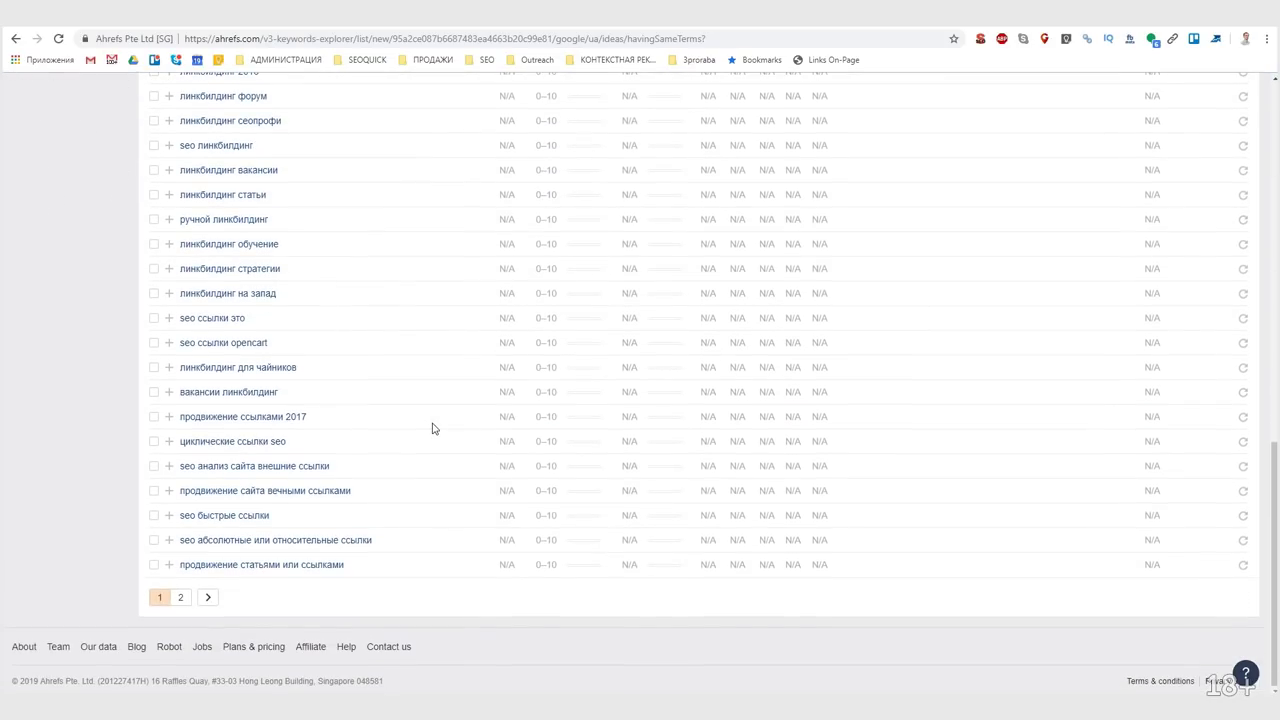
{"action": "scroll", "coordinate": [433, 434], "scroll_direction": "up", "scroll_amount": 10}
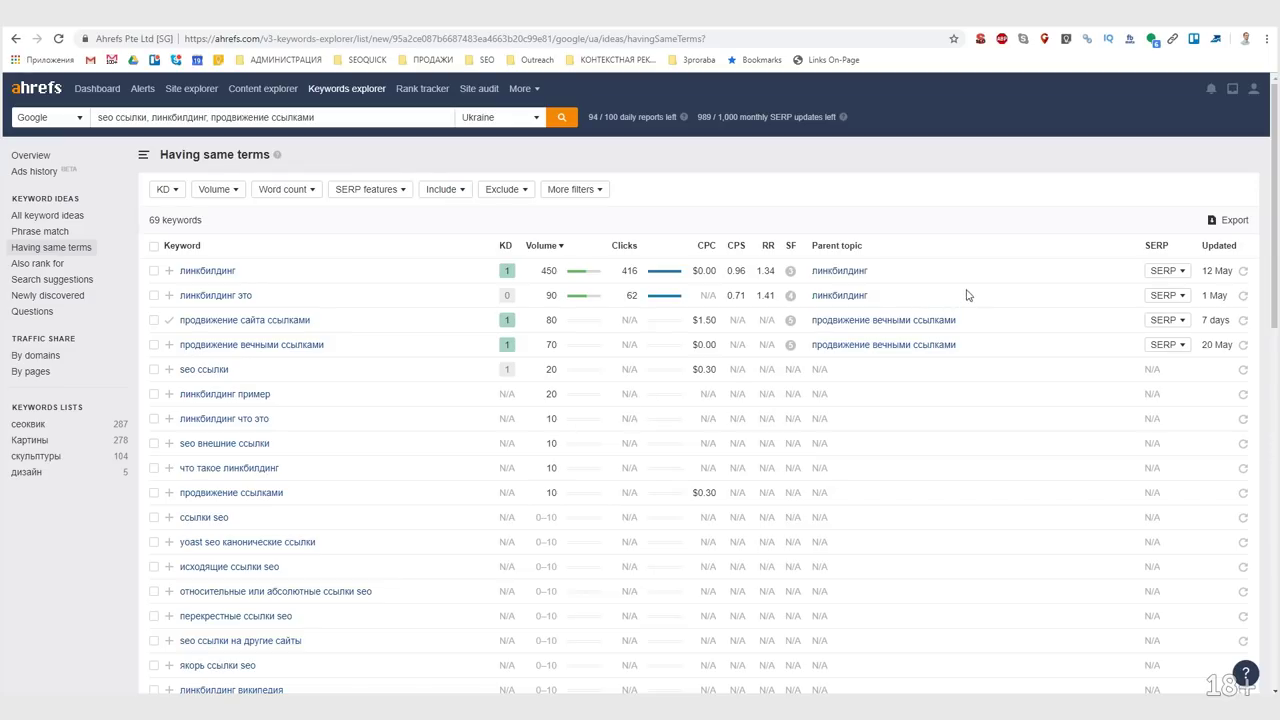
{"action": "left_click", "coordinate": [1237, 219]}
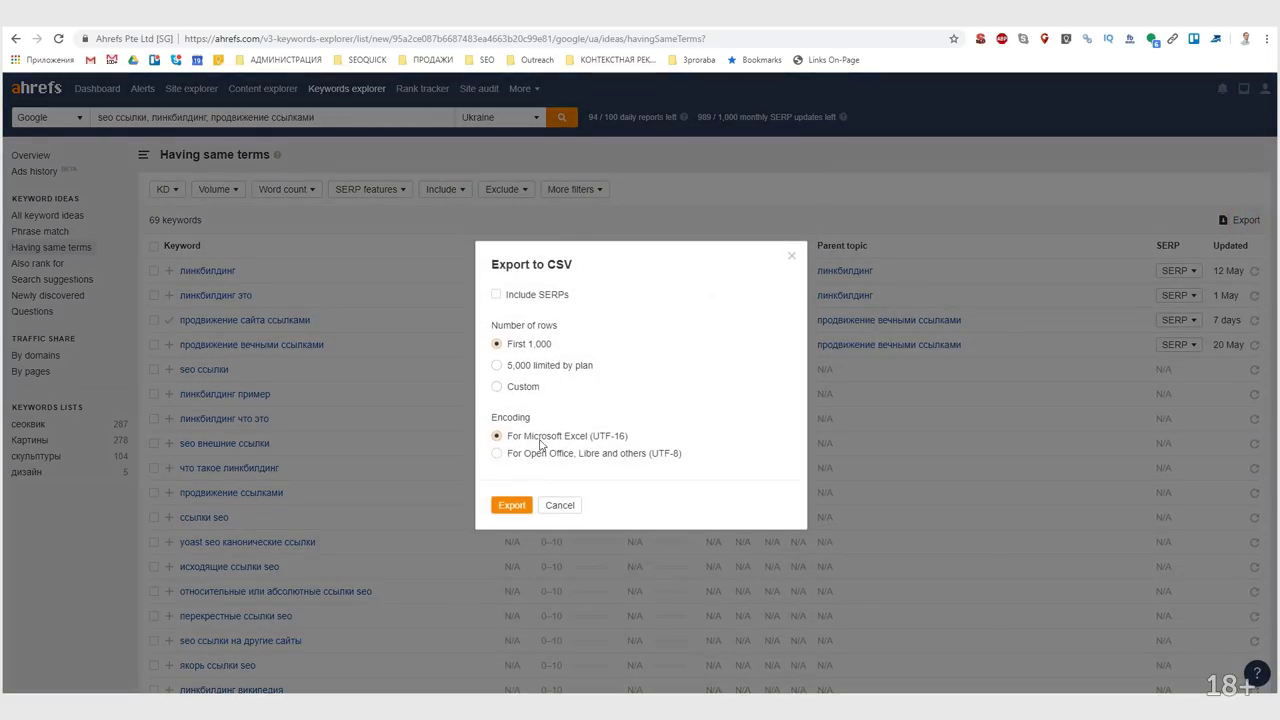
{"action": "left_click", "coordinate": [516, 506]}
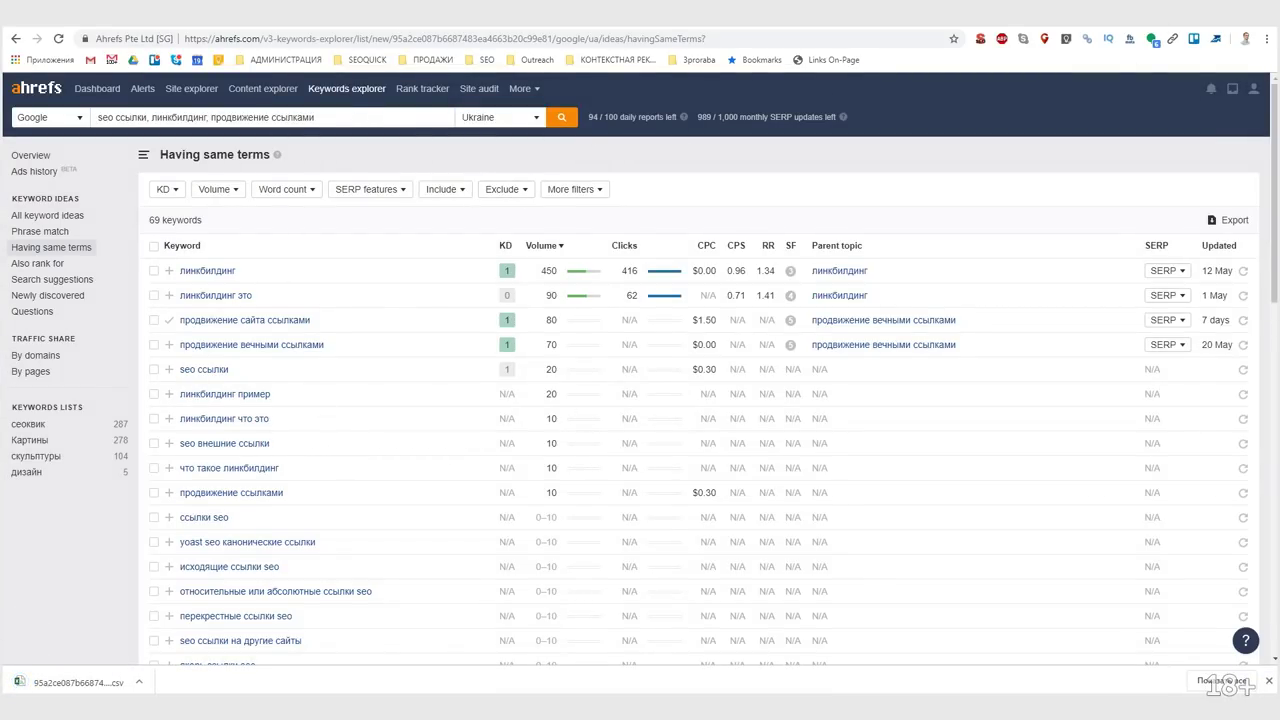
Switch to Yandex Wordstat and look up the combined query "(Продвижение ссылками|SEO ссылки|линкбилдинг)"
{"action": "key", "text": "alt+Tab"}
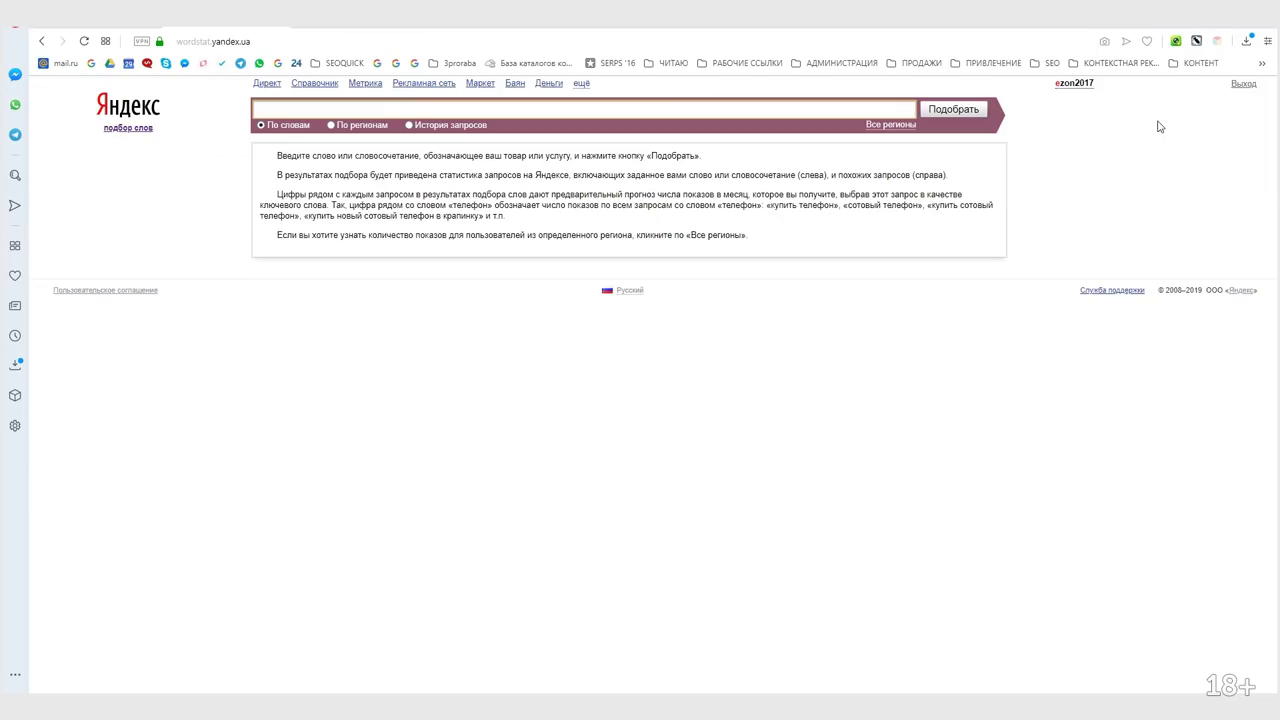
{"action": "left_click", "coordinate": [885, 125]}
{"action": "left_click", "coordinate": [1127, 186]}
{"action": "left_click", "coordinate": [476, 110]}
{"action": "type", "text": "(Продвижение ссылками|SEO ссылки|линкбилдинг)"}
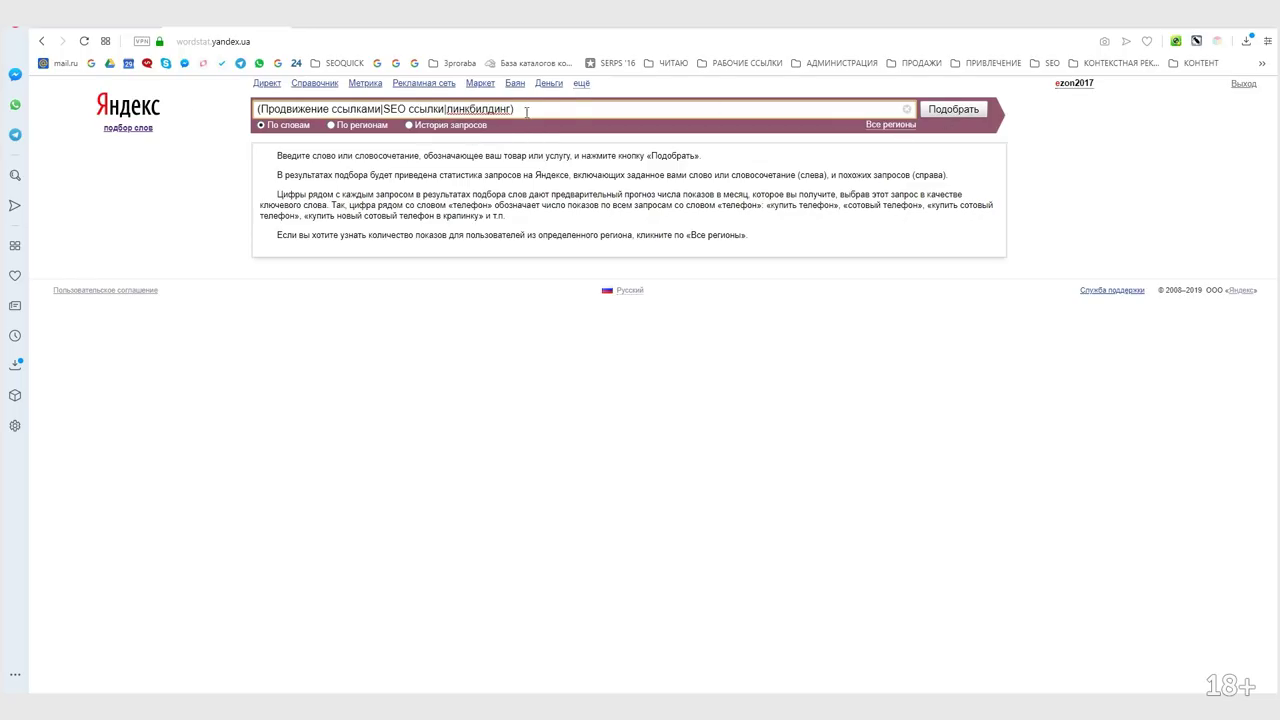
{"action": "left_click", "coordinate": [965, 110]}
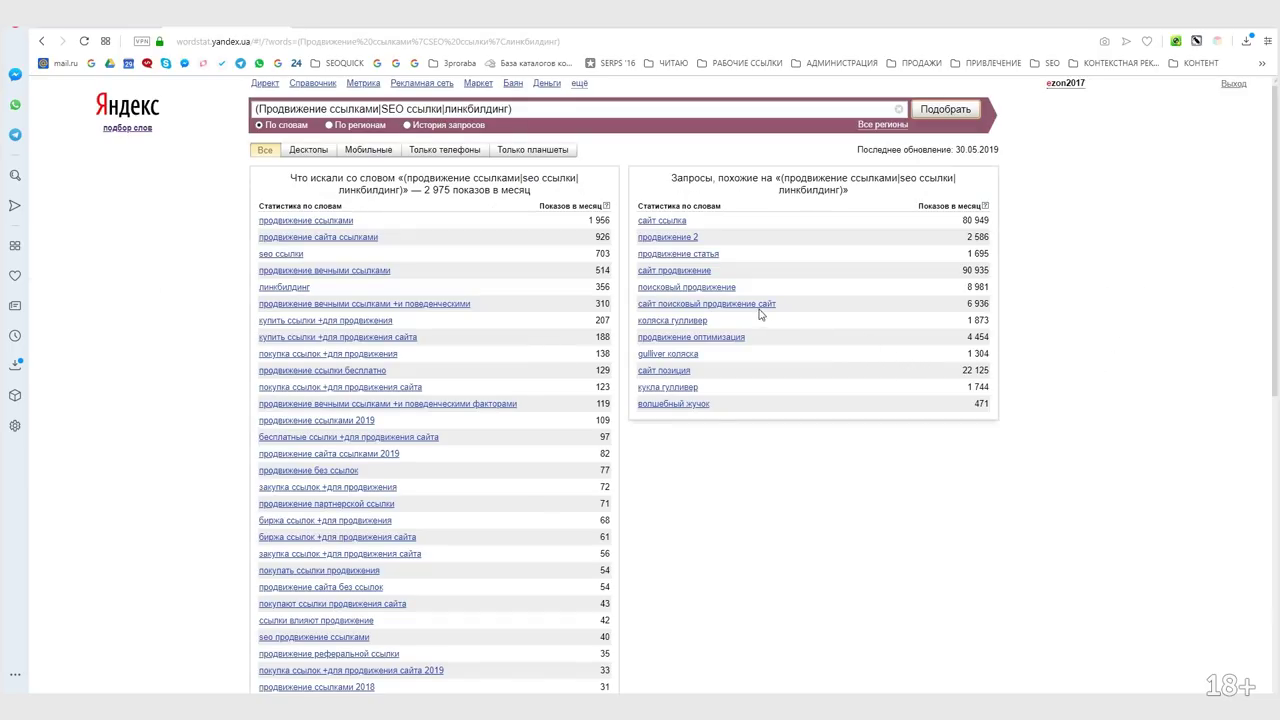
Review the Wordstat results and copy the main list of matching queries with their monthly impressions
{"action": "scroll", "coordinate": [714, 491], "scroll_direction": "down", "scroll_amount": 6}
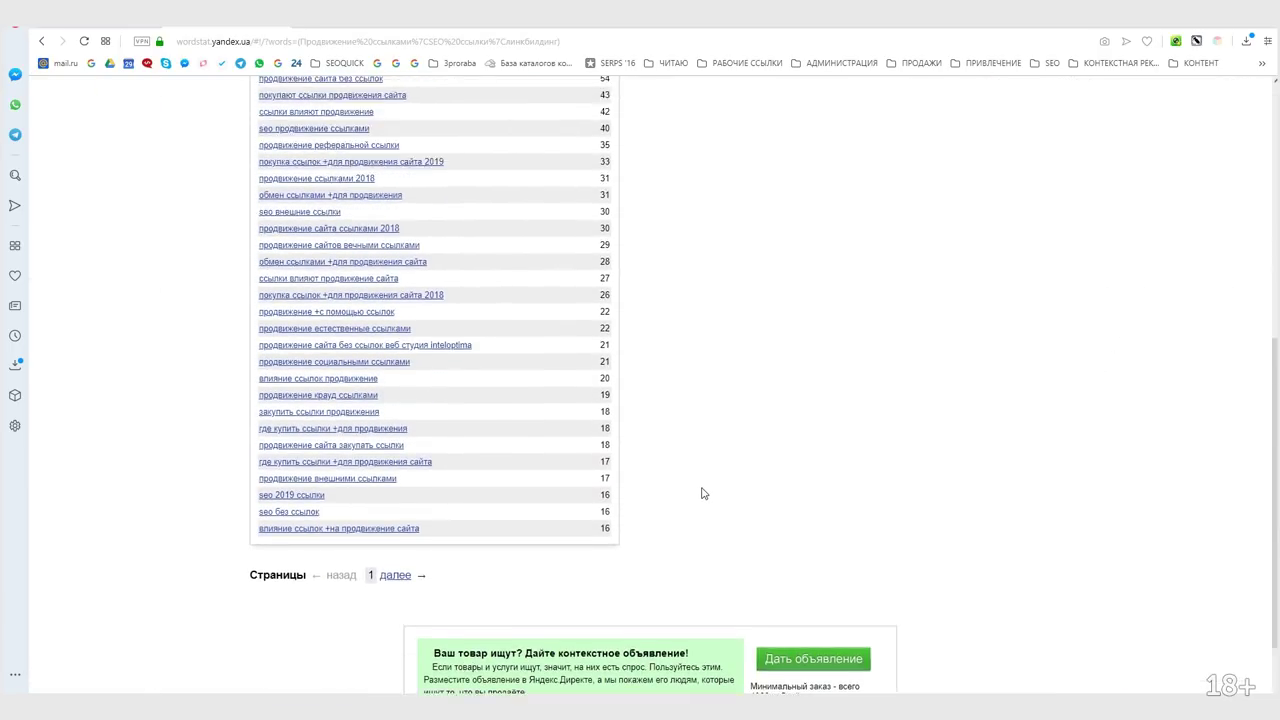
{"action": "scroll", "coordinate": [703, 494], "scroll_direction": "up", "scroll_amount": 8}
{"action": "scroll", "coordinate": [577, 449], "scroll_direction": "down", "scroll_amount": 8}
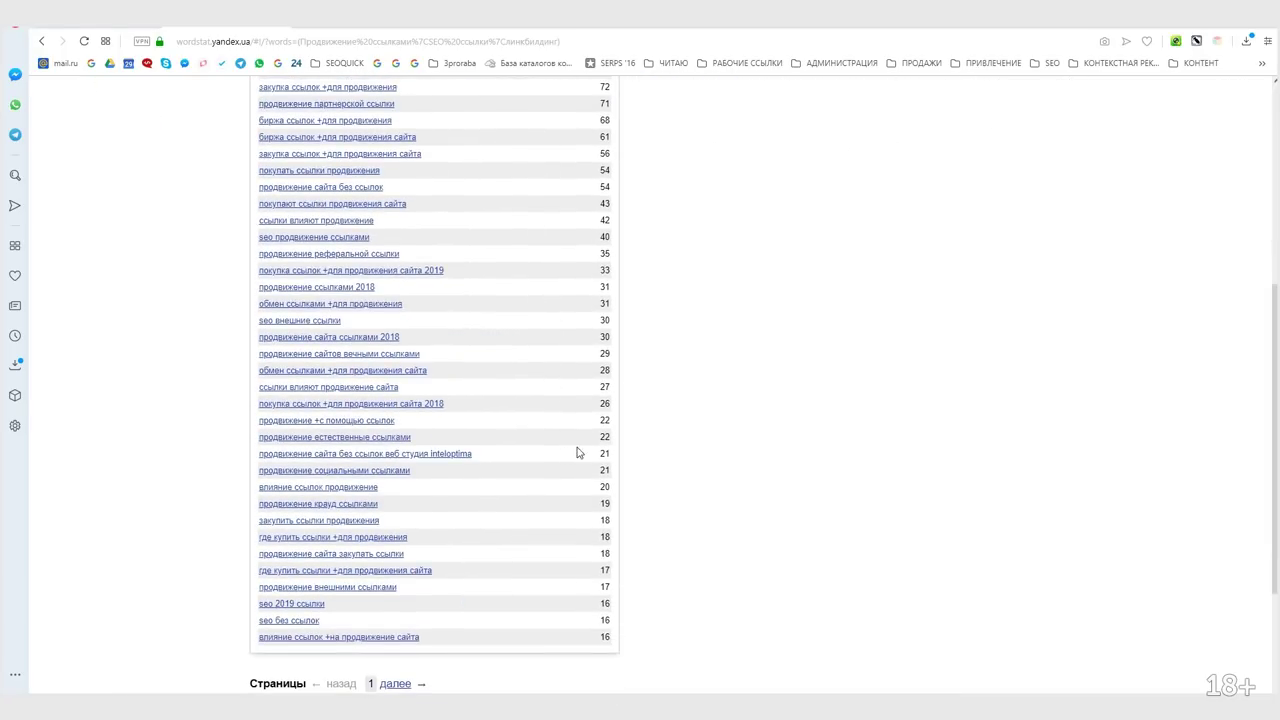
{"action": "left_click_drag", "start_coordinate": [614, 450], "coordinate": [259, 219]}
{"action": "left_click", "coordinate": [1196, 36]}
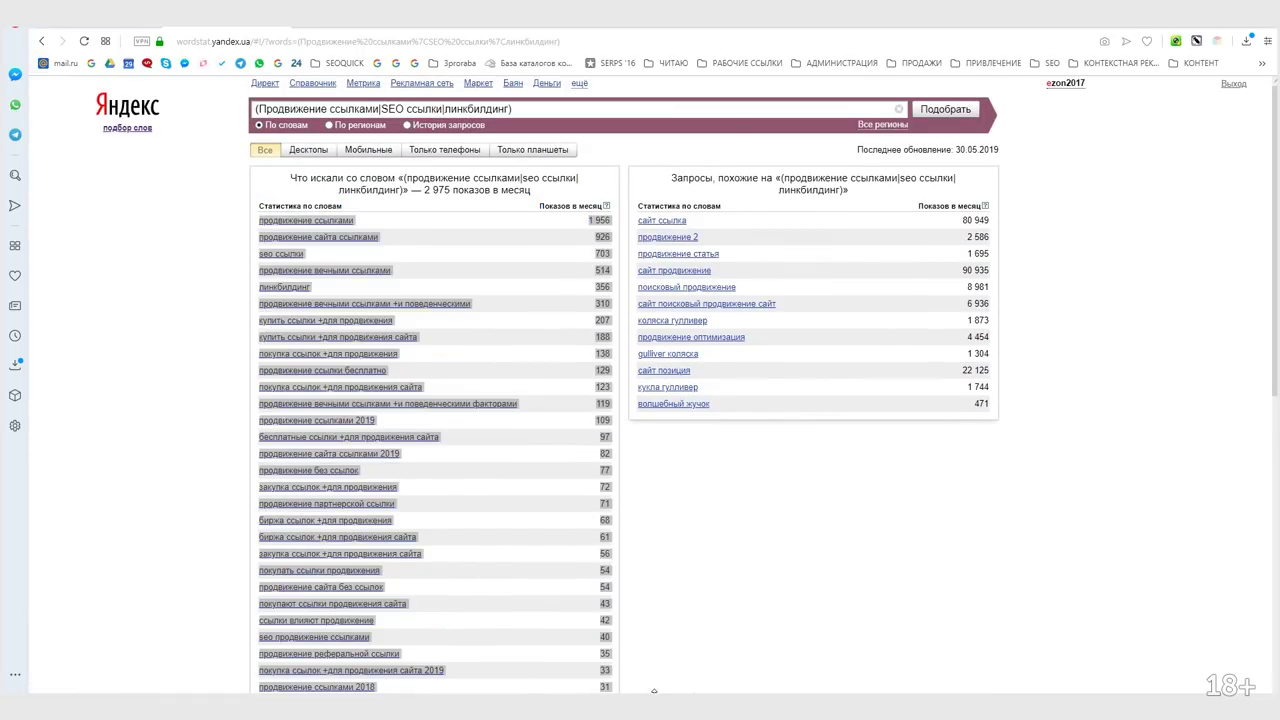
Switch back to Chrome and open the SEOquick keyword clustering tool at seoquick.com.ua/keyword-grouping/ in a new tab
{"action": "key", "text": "alt+Tab"}
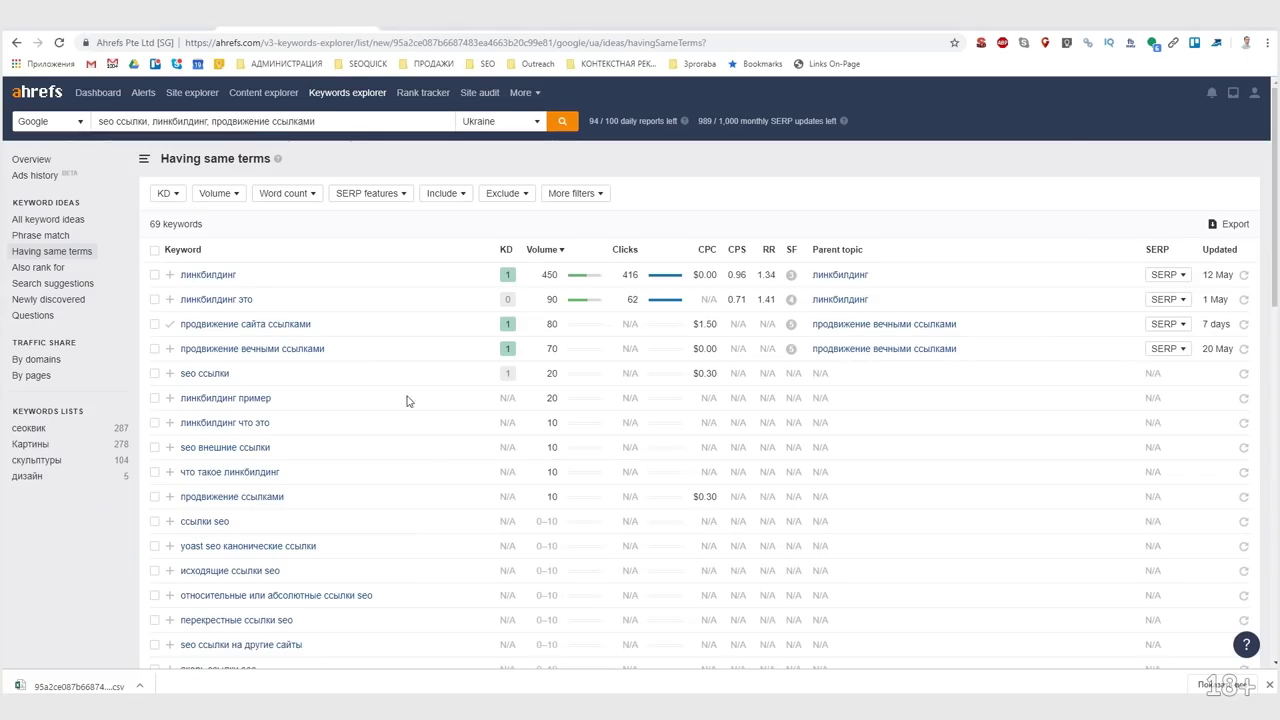
{"action": "key", "text": "ctrl+t"}
{"action": "type", "text": "w"}
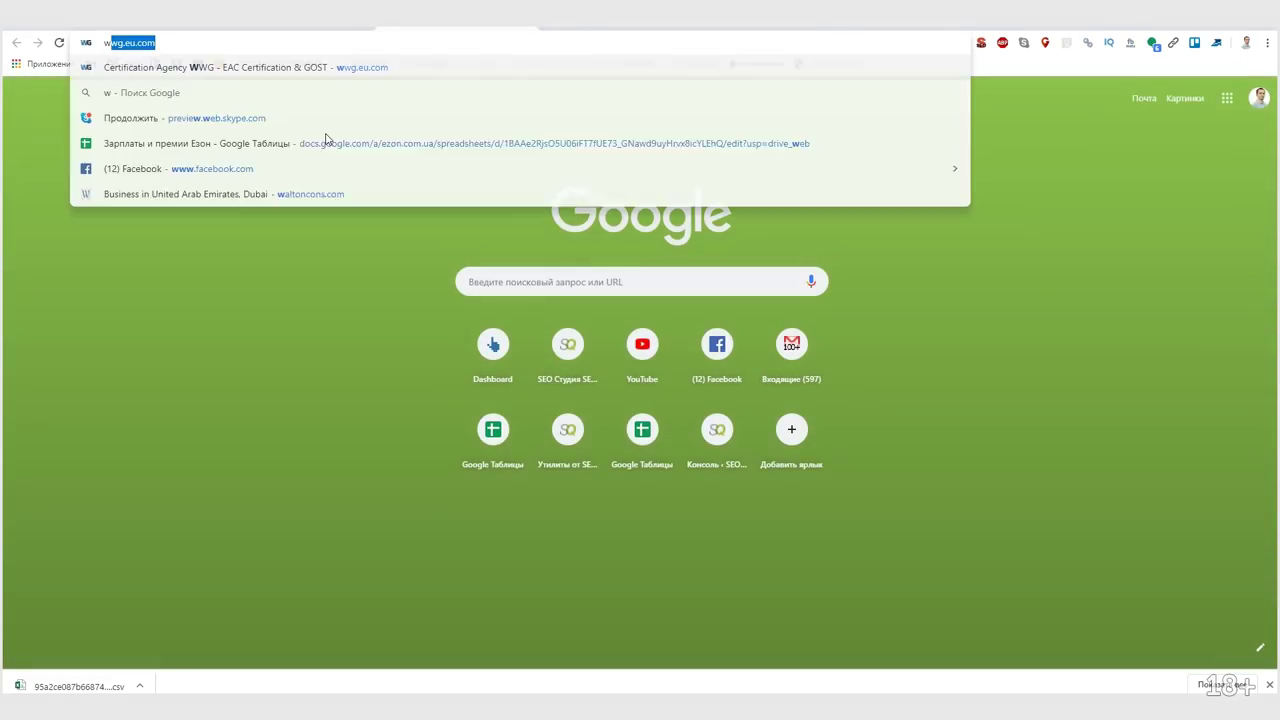
{"action": "type", "text": "se"}
{"action": "key", "text": "Down"}
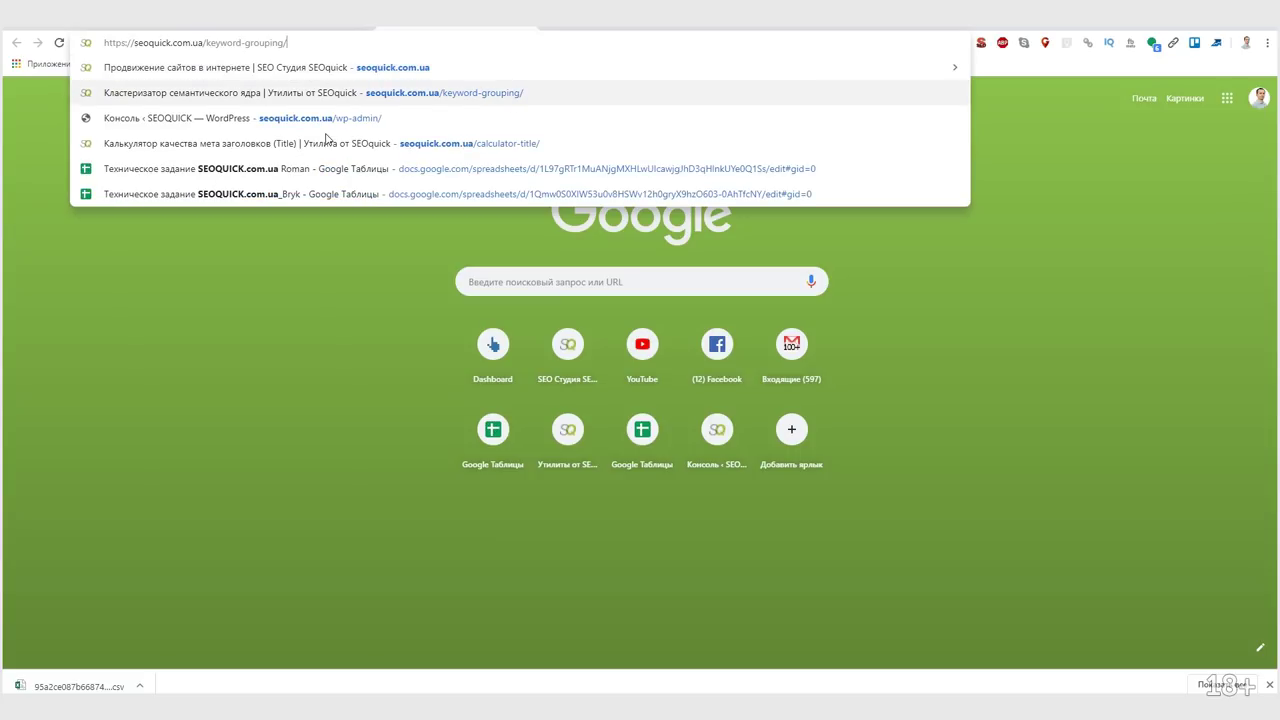
{"action": "key", "text": "Return"}
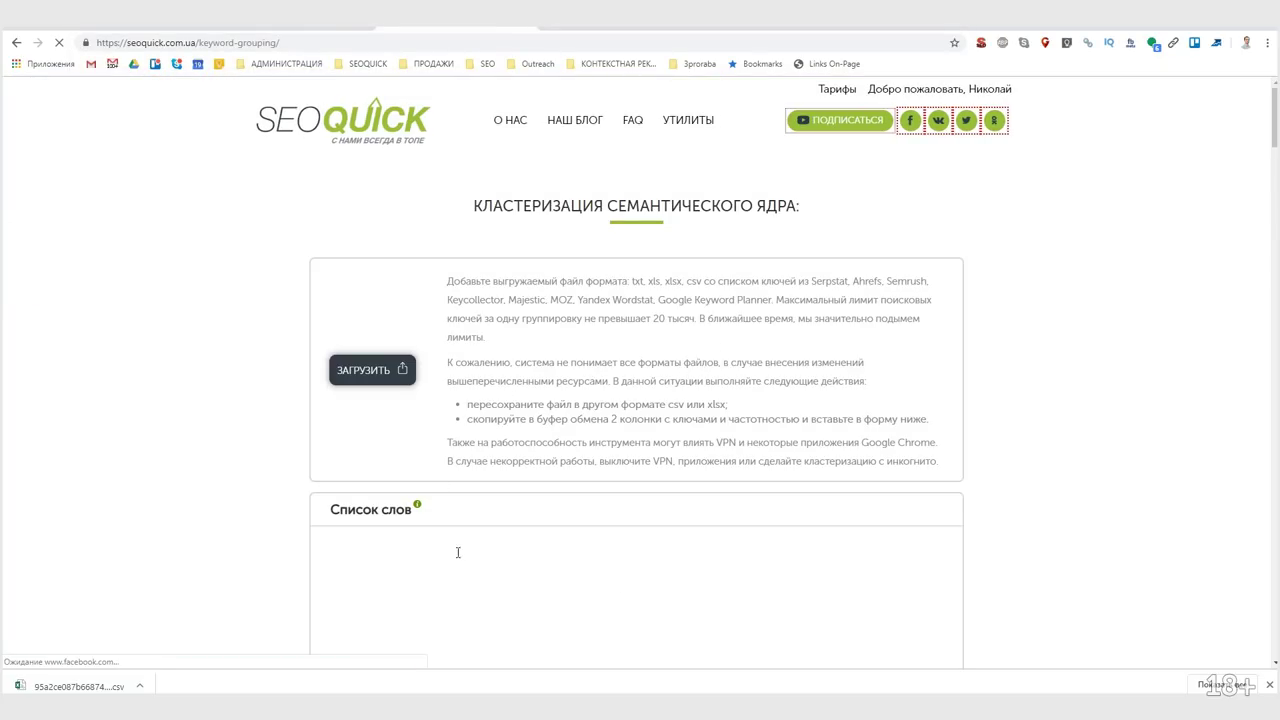
Paste the copied Wordstat queries into the word list and correct the frequency of "продвижение ссылками" to 1956 without a space
{"action": "left_click", "coordinate": [458, 552]}
{"action": "key", "text": "ctrl+v"}
{"action": "scroll", "coordinate": [728, 444], "scroll_direction": "down", "scroll_amount": 3}
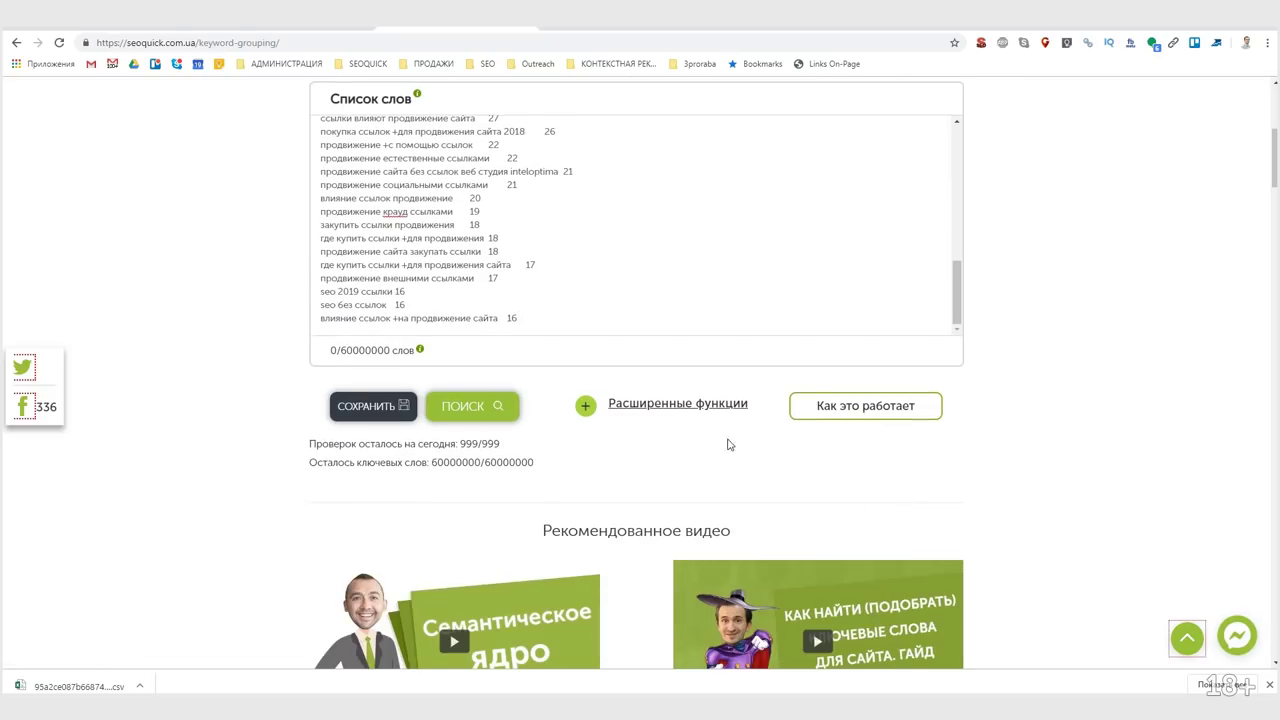
{"action": "scroll", "coordinate": [728, 444], "scroll_direction": "up", "scroll_amount": 3}
{"action": "left_click_drag", "start_coordinate": [957, 563], "coordinate": [957, 415]}
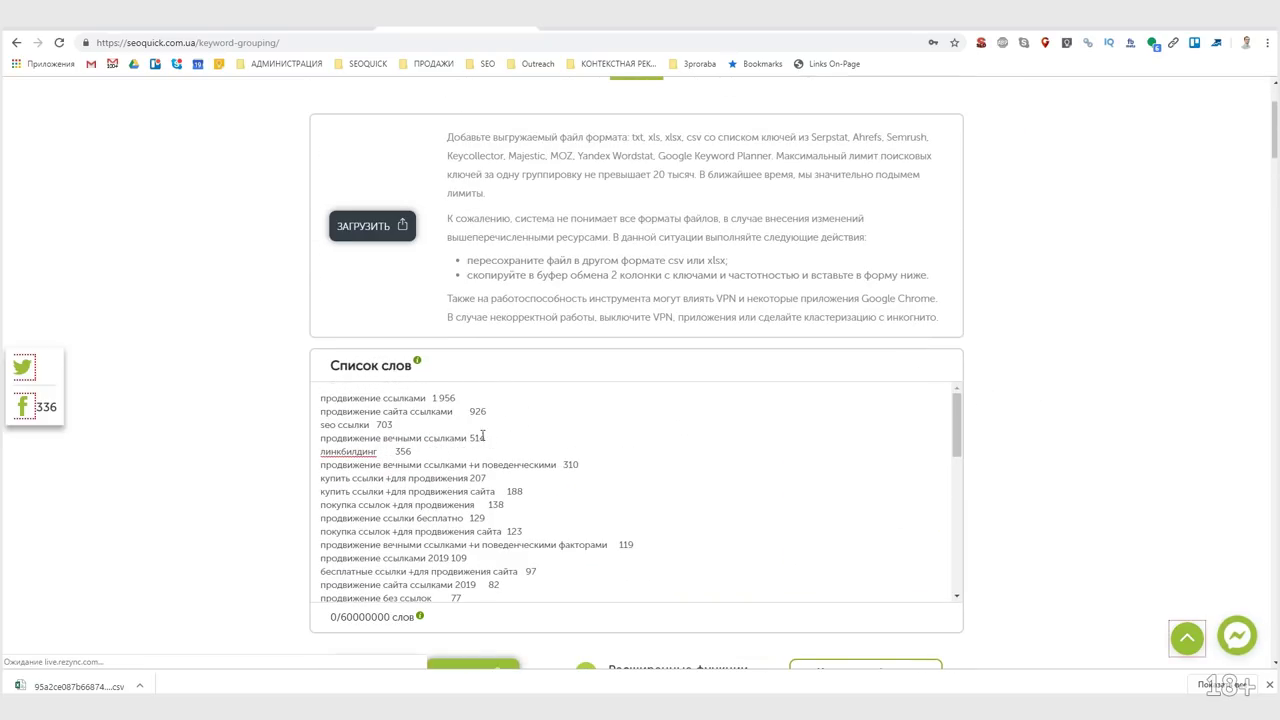
{"action": "left_click", "coordinate": [440, 398]}
{"action": "key", "text": "BackSpace"}
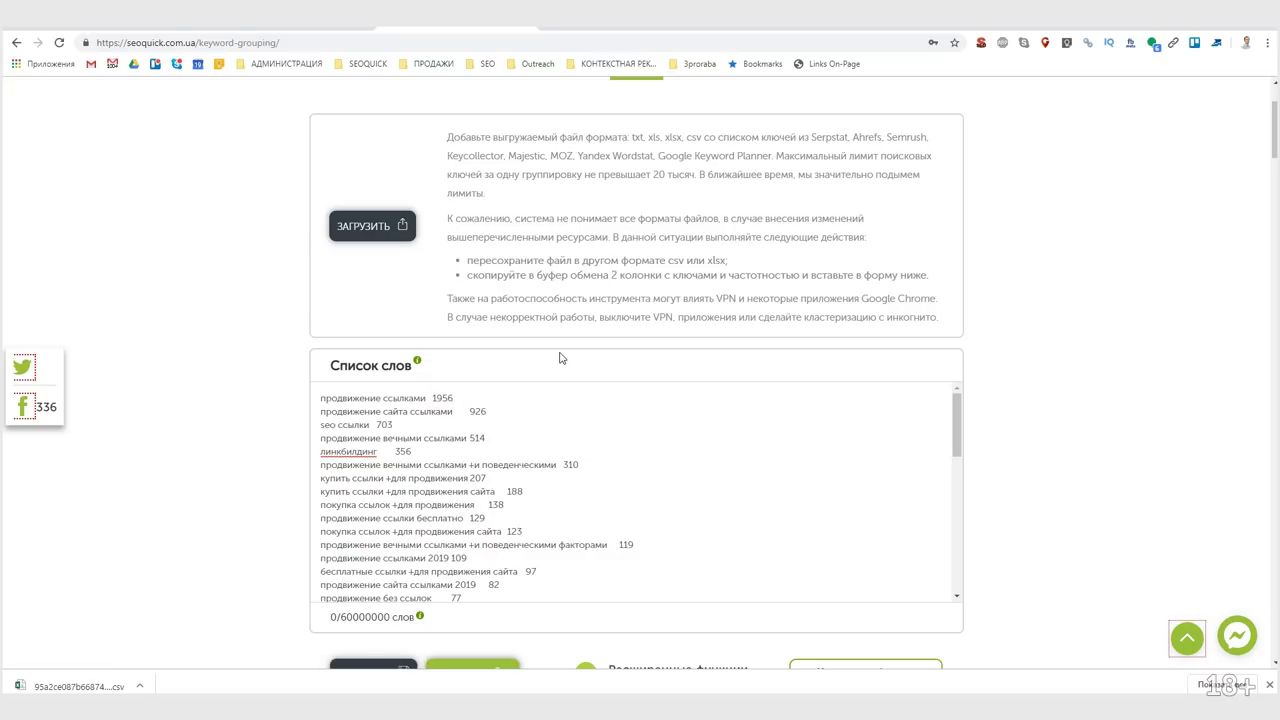
Upload the exported Ahrefs CSV file to the clustering tool and dismiss the notice about removed rows
{"action": "scroll", "coordinate": [843, 471], "scroll_direction": "down", "scroll_amount": 10}
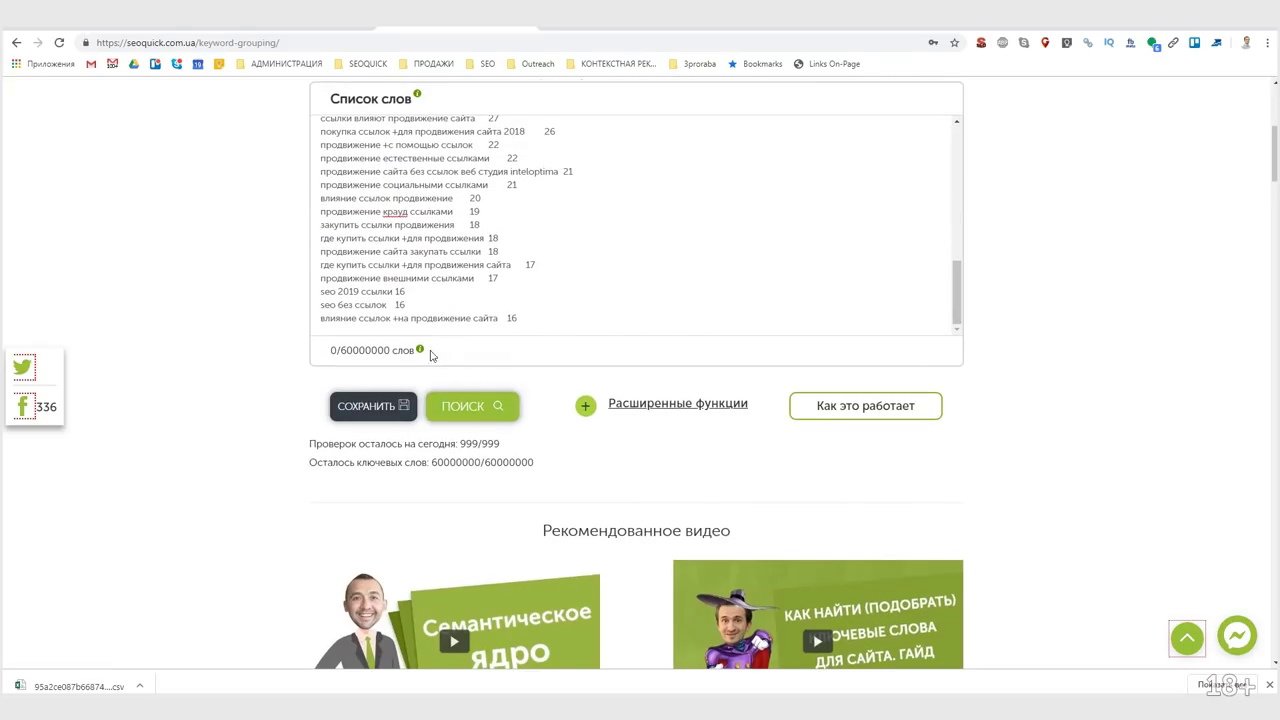
{"action": "scroll", "coordinate": [412, 424], "scroll_direction": "up", "scroll_amount": 2}
{"action": "scroll", "coordinate": [506, 420], "scroll_direction": "up", "scroll_amount": 5}
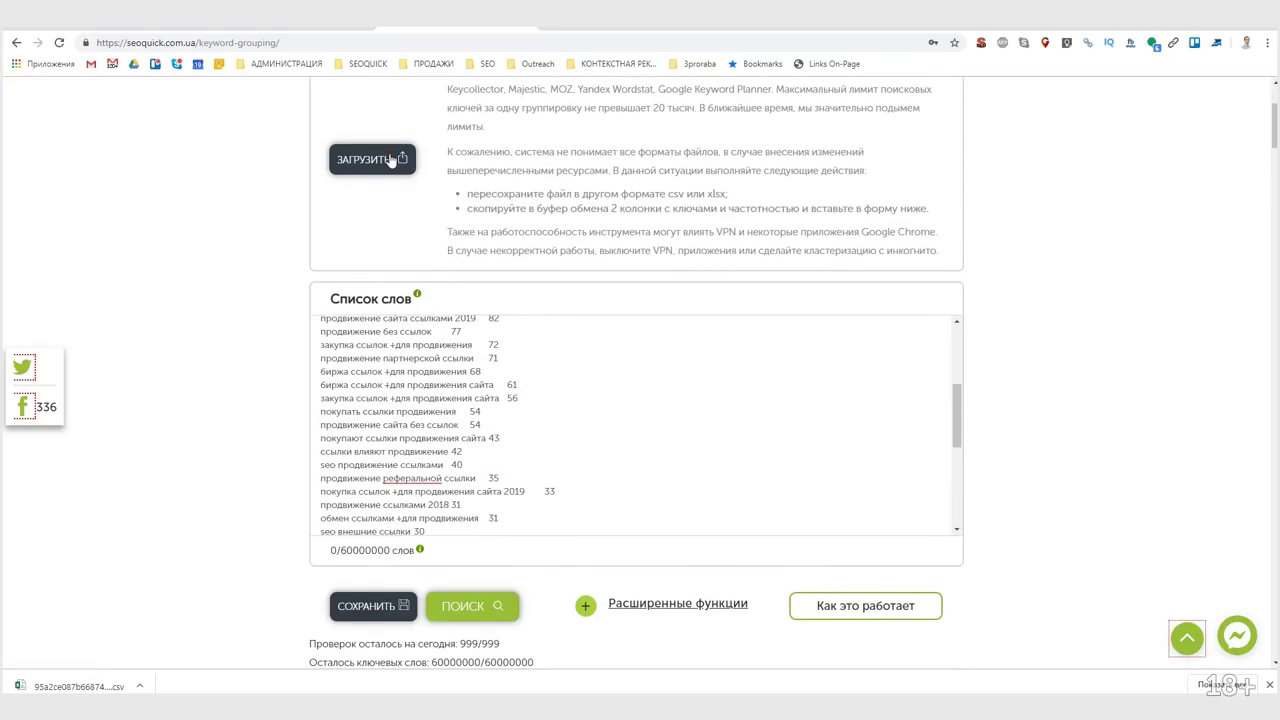
{"action": "key", "text": "ctrl+o"}
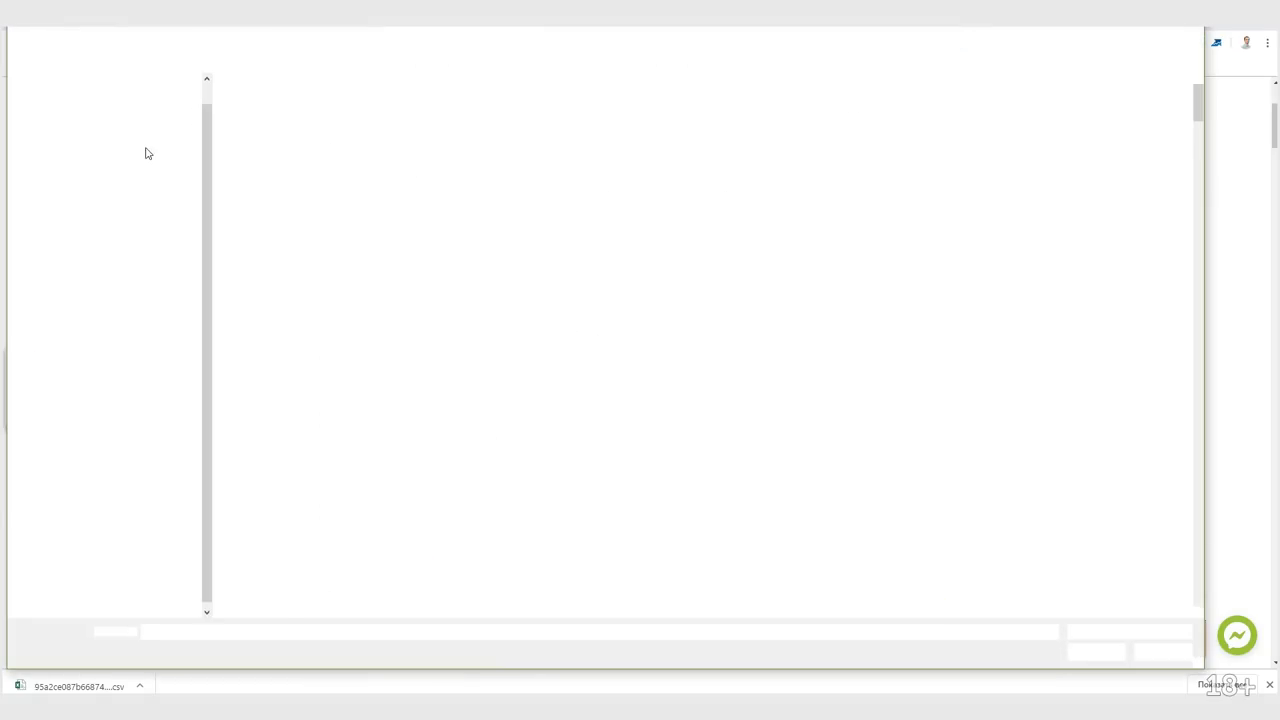
{"action": "left_click", "coordinate": [80, 113]}
{"action": "double_click", "coordinate": [286, 100]}
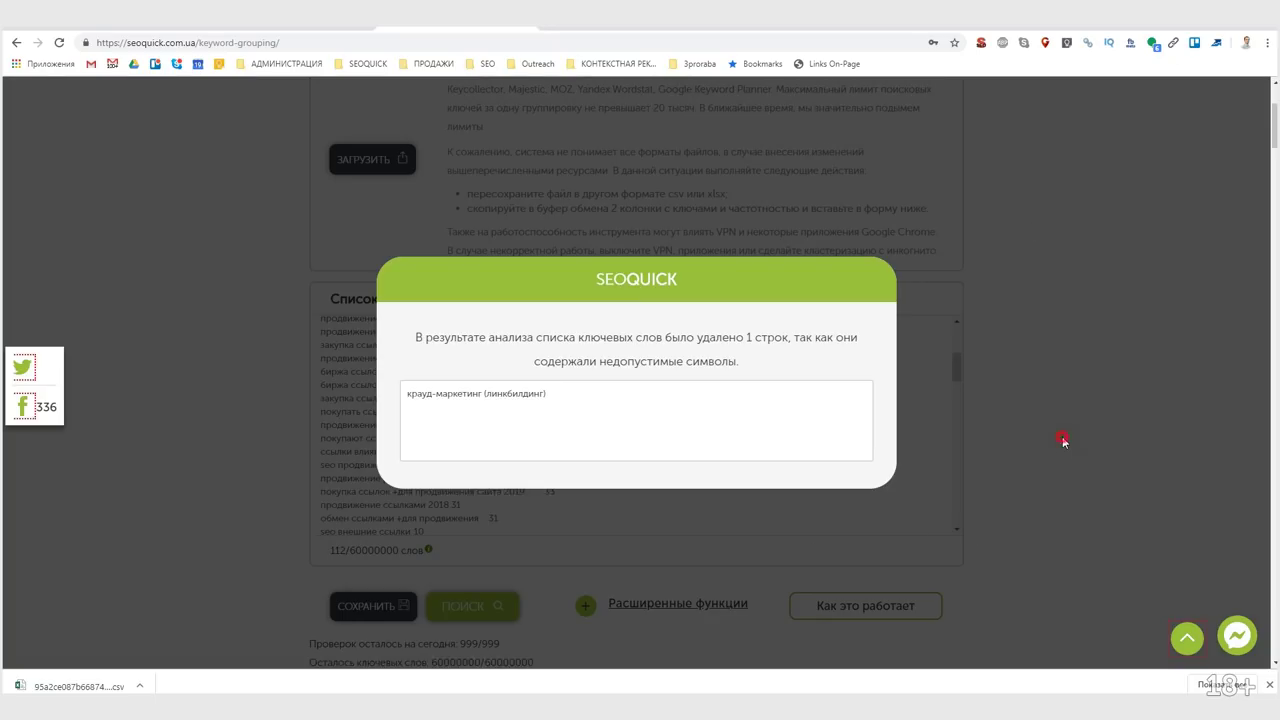
{"action": "left_click", "coordinate": [1062, 440]}
Paste the copied Wordstat queries again at the end of the word list
{"action": "left_click_drag", "start_coordinate": [956, 366], "coordinate": [958, 505]}
{"action": "left_click", "coordinate": [428, 520]}
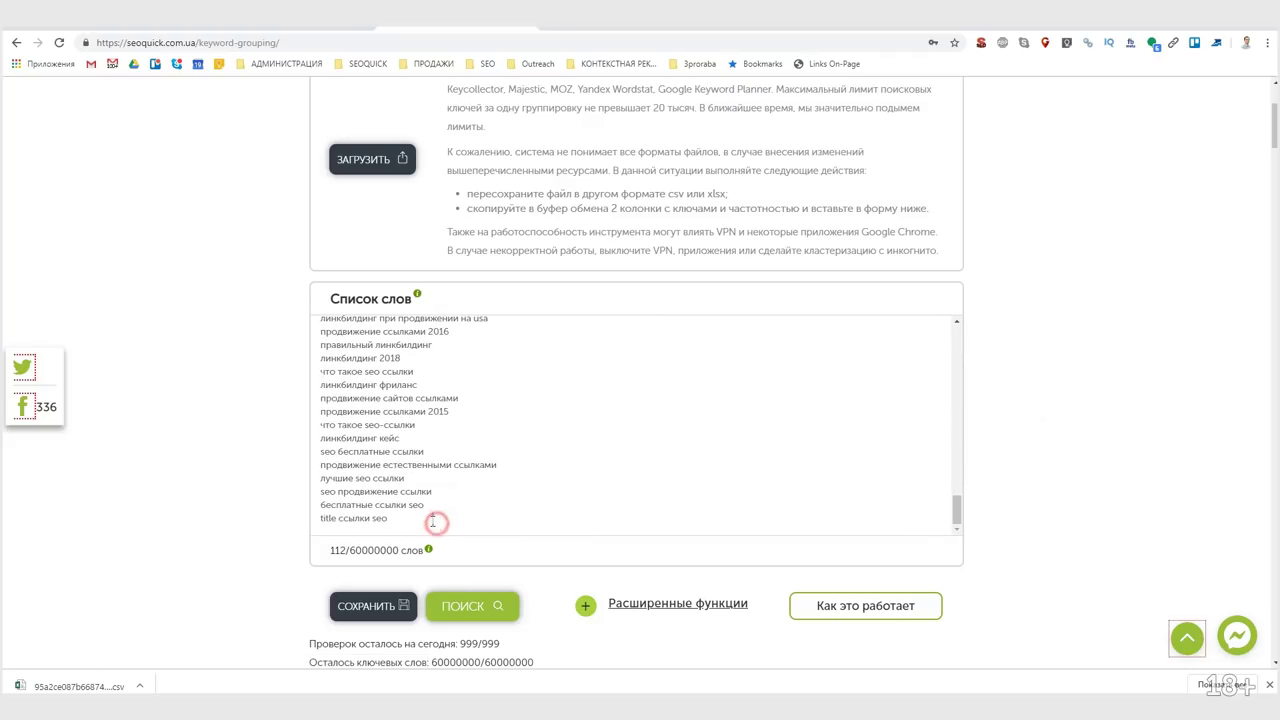
{"action": "left_click", "coordinate": [318, 522]}
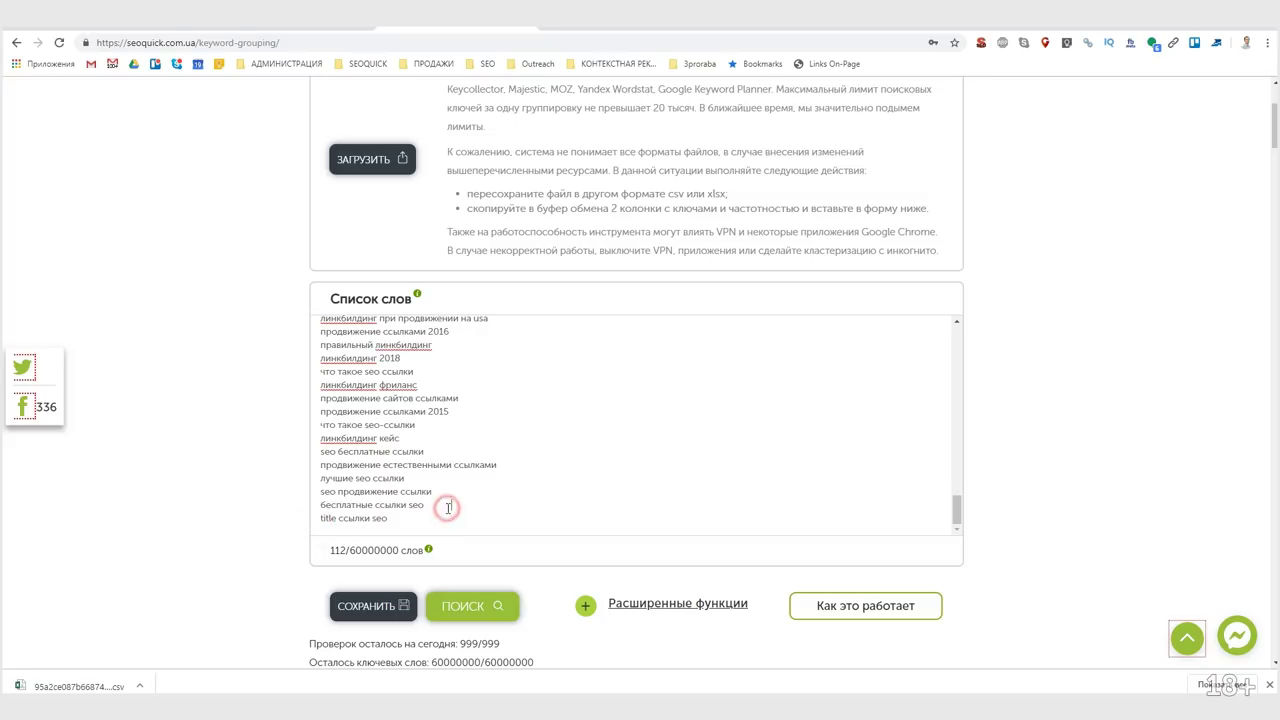
{"action": "key", "text": "ctrl+v"}
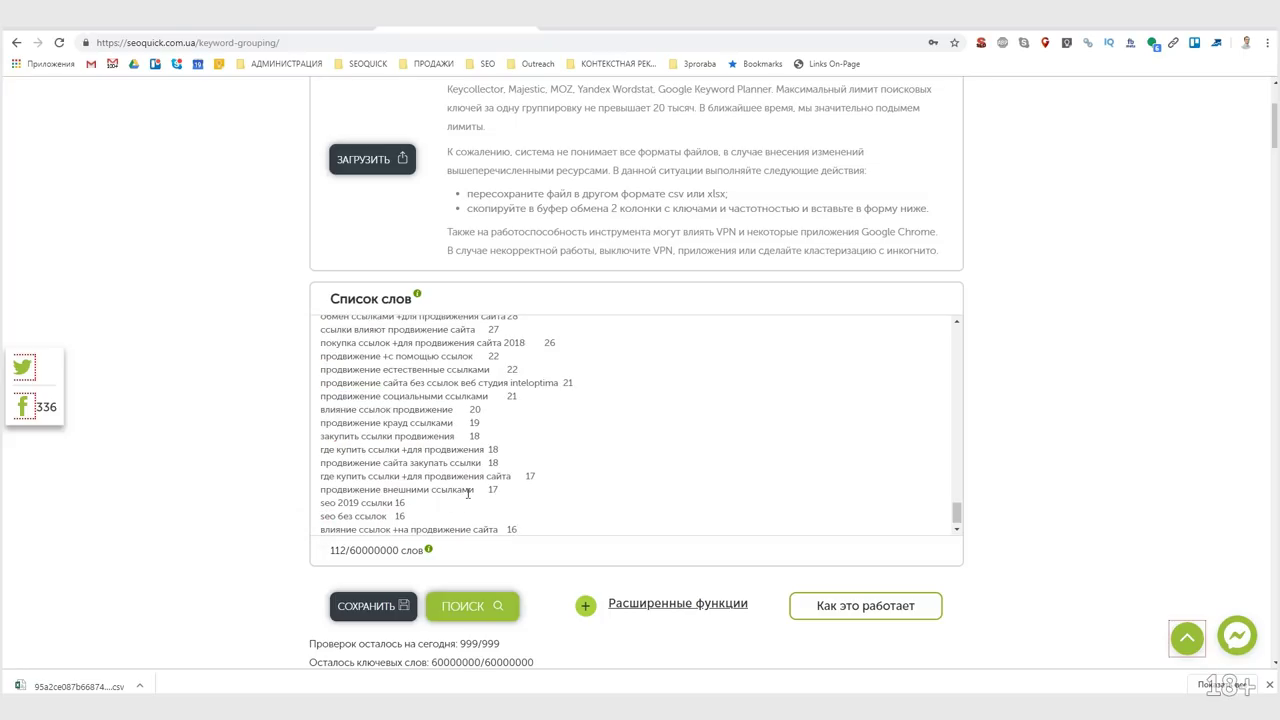
Check the combined word list and run the keyword clustering
{"action": "scroll", "coordinate": [476, 495], "scroll_direction": "up", "scroll_amount": 6}
{"action": "scroll", "coordinate": [475, 497], "scroll_direction": "down", "scroll_amount": 5}
{"action": "scroll", "coordinate": [474, 496], "scroll_direction": "down", "scroll_amount": 3}
{"action": "left_click", "coordinate": [495, 605]}
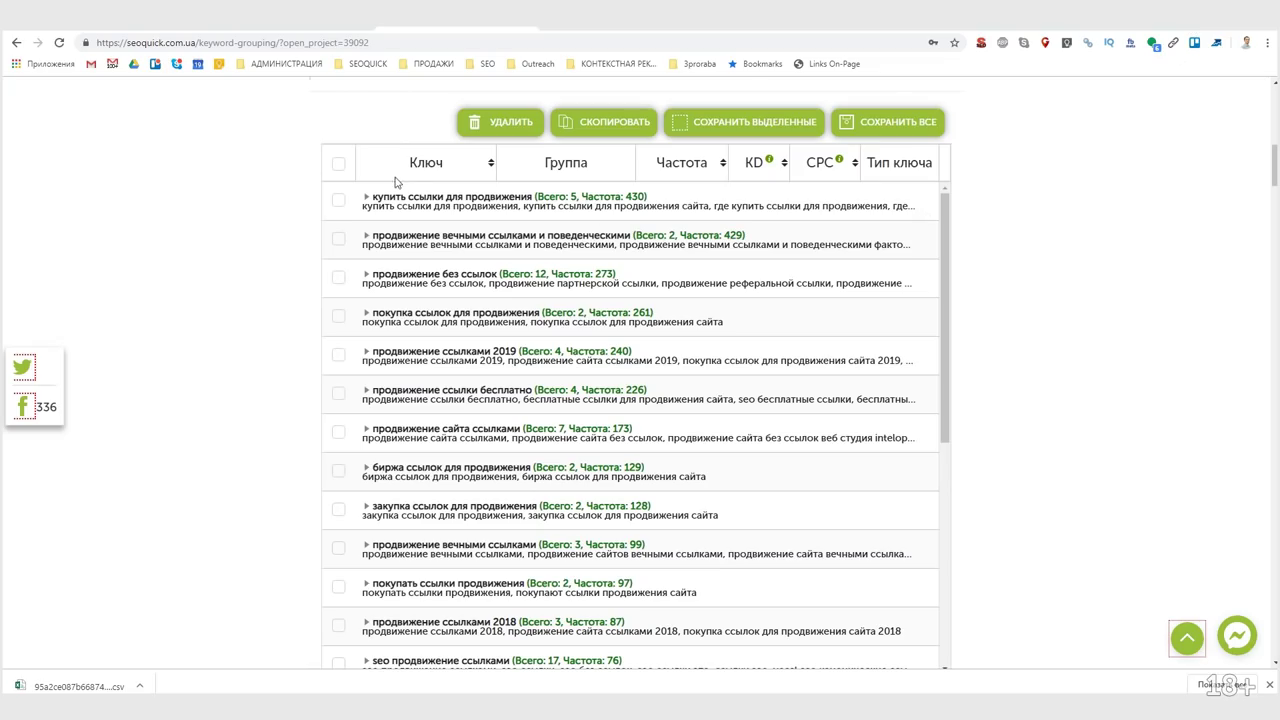
Expand the first five clusters, from "купить ссылки для продвижения" to "продвижение ссылками 2019", and examine their keywords
{"action": "left_click", "coordinate": [366, 199]}
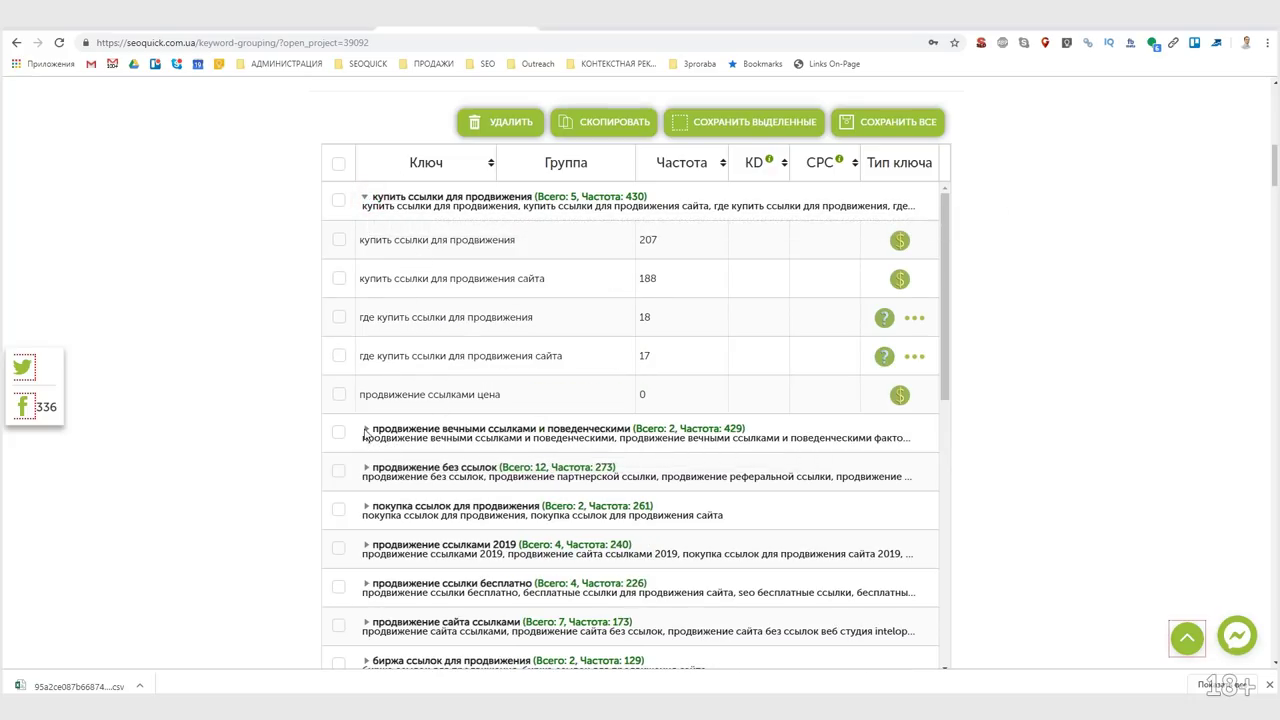
{"action": "left_click", "coordinate": [366, 429]}
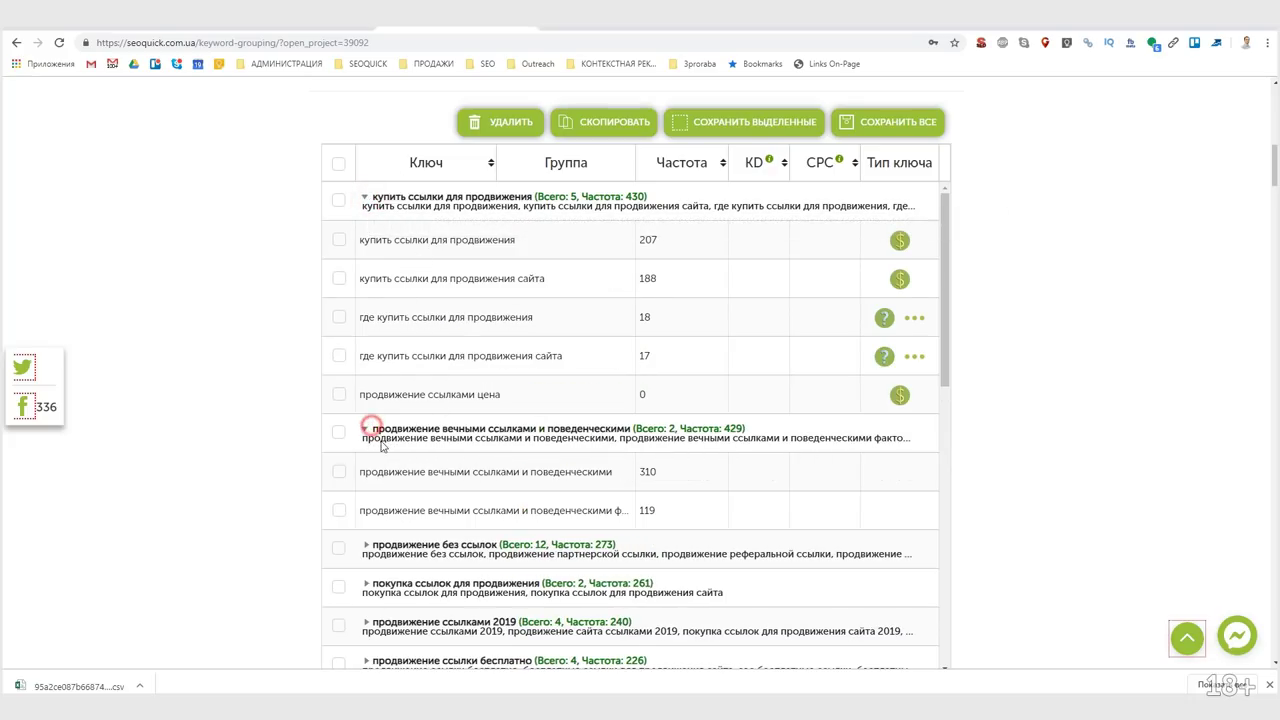
{"action": "left_click", "coordinate": [366, 545]}
{"action": "scroll", "coordinate": [370, 558], "scroll_direction": "down", "scroll_amount": 5}
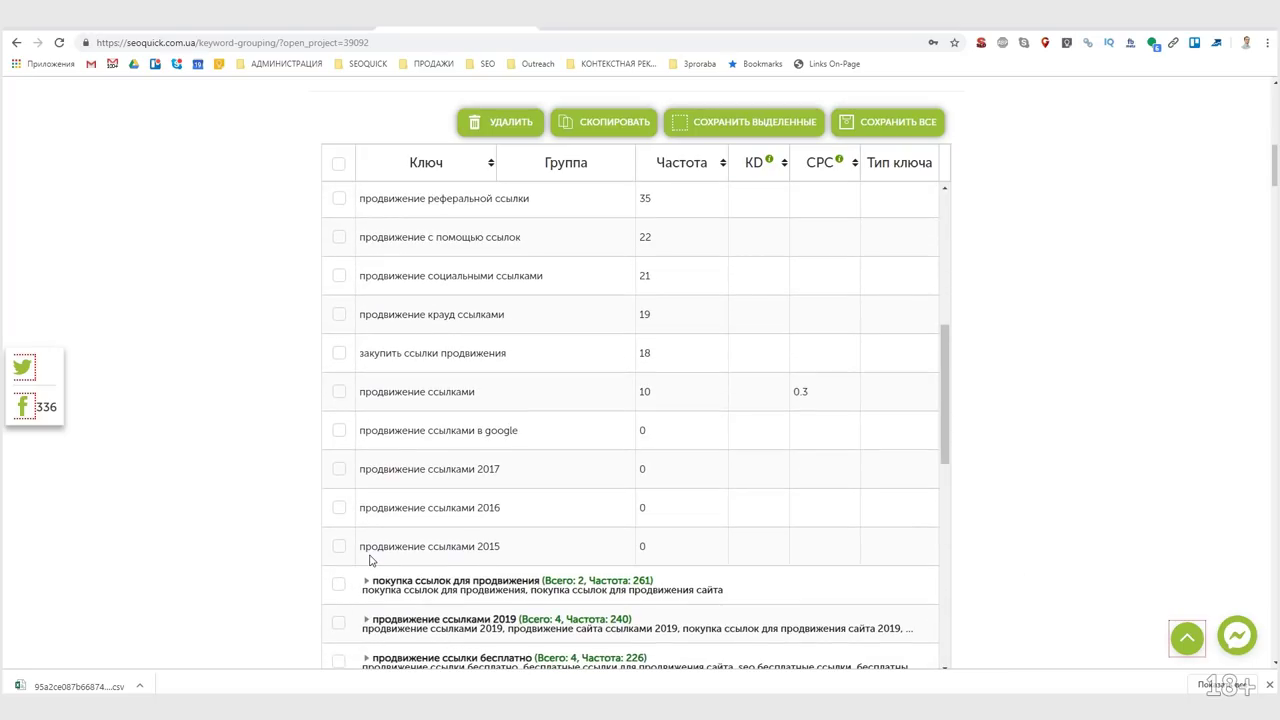
{"action": "left_click", "coordinate": [364, 581]}
{"action": "scroll", "coordinate": [380, 570], "scroll_direction": "down", "scroll_amount": 3}
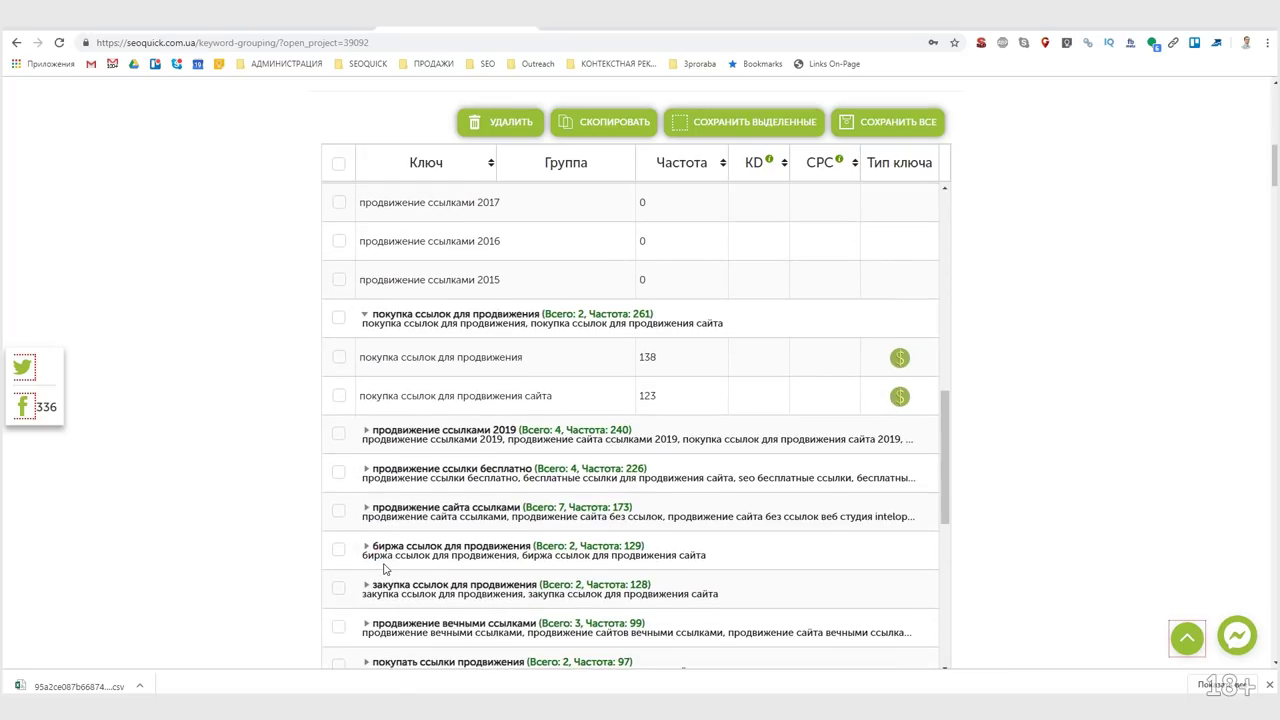
{"action": "left_click", "coordinate": [366, 429]}
{"action": "scroll", "coordinate": [365, 440], "scroll_direction": "down", "scroll_amount": 2}
{"action": "scroll", "coordinate": [371, 537], "scroll_direction": "up", "scroll_amount": 10}
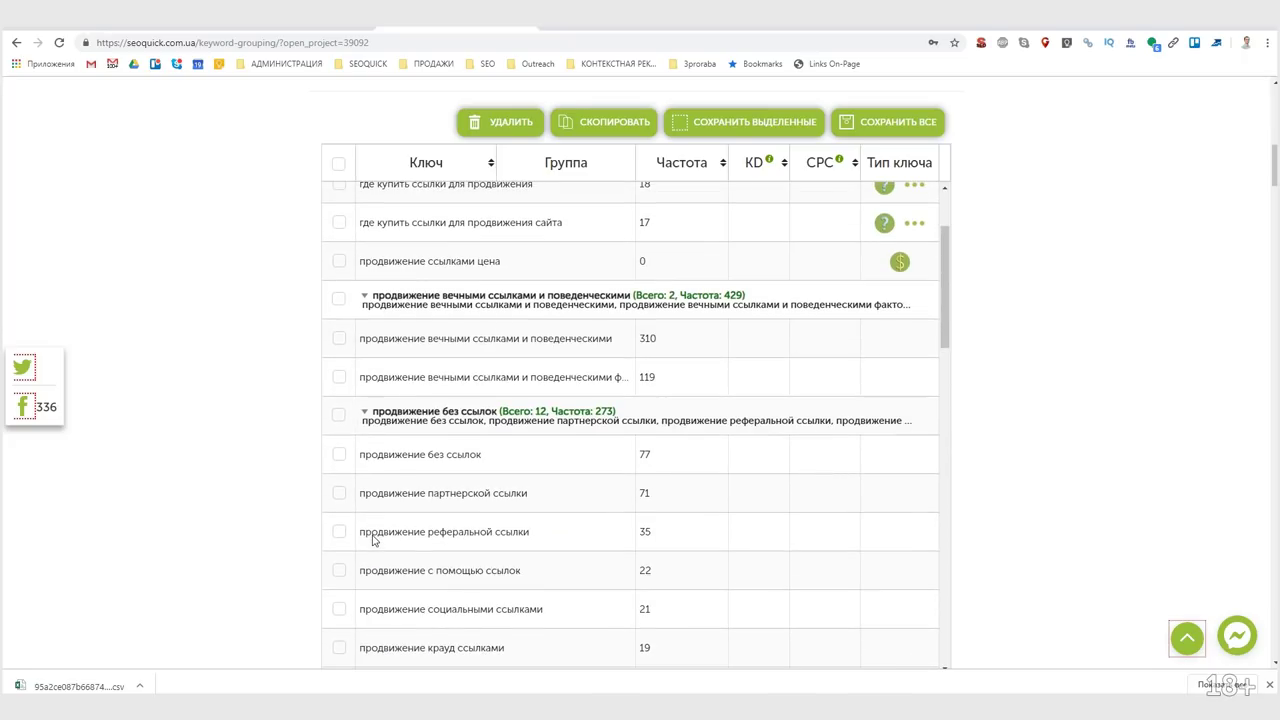
Select the clusters "купить ссылки для продвижения" and "продвижение вечными ссылками и поведенческими" with all their keywords
{"action": "left_click", "coordinate": [339, 201]}
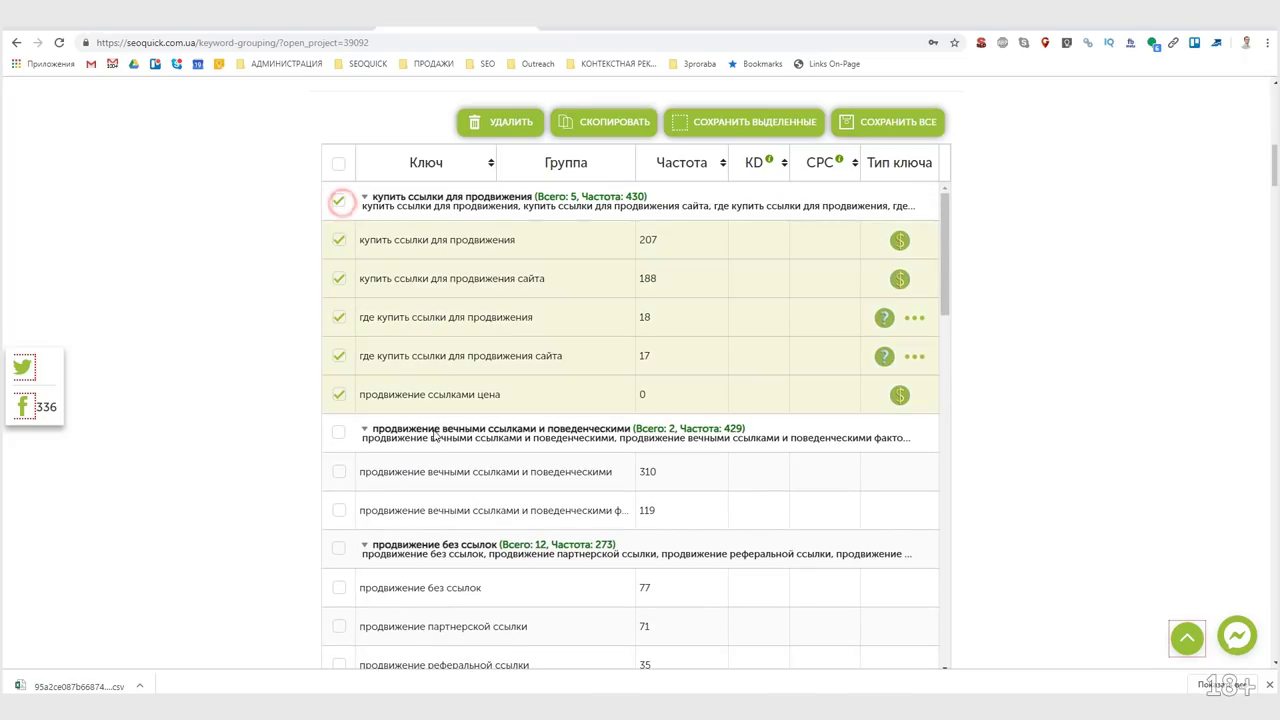
{"action": "left_click", "coordinate": [337, 430]}
{"action": "scroll", "coordinate": [420, 580], "scroll_direction": "down", "scroll_amount": 2}
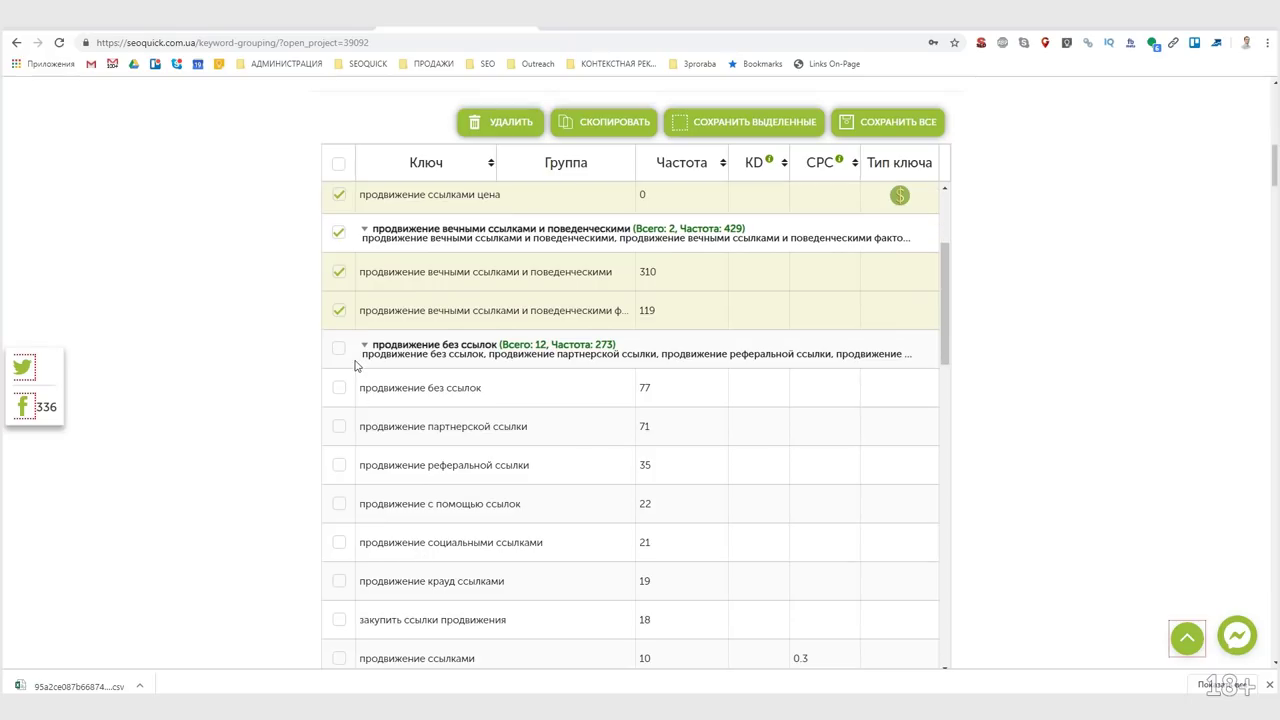
{"action": "left_click", "coordinate": [337, 347]}
{"action": "scroll", "coordinate": [390, 518], "scroll_direction": "down", "scroll_amount": 4}
{"action": "scroll", "coordinate": [350, 517], "scroll_direction": "up", "scroll_amount": 4}
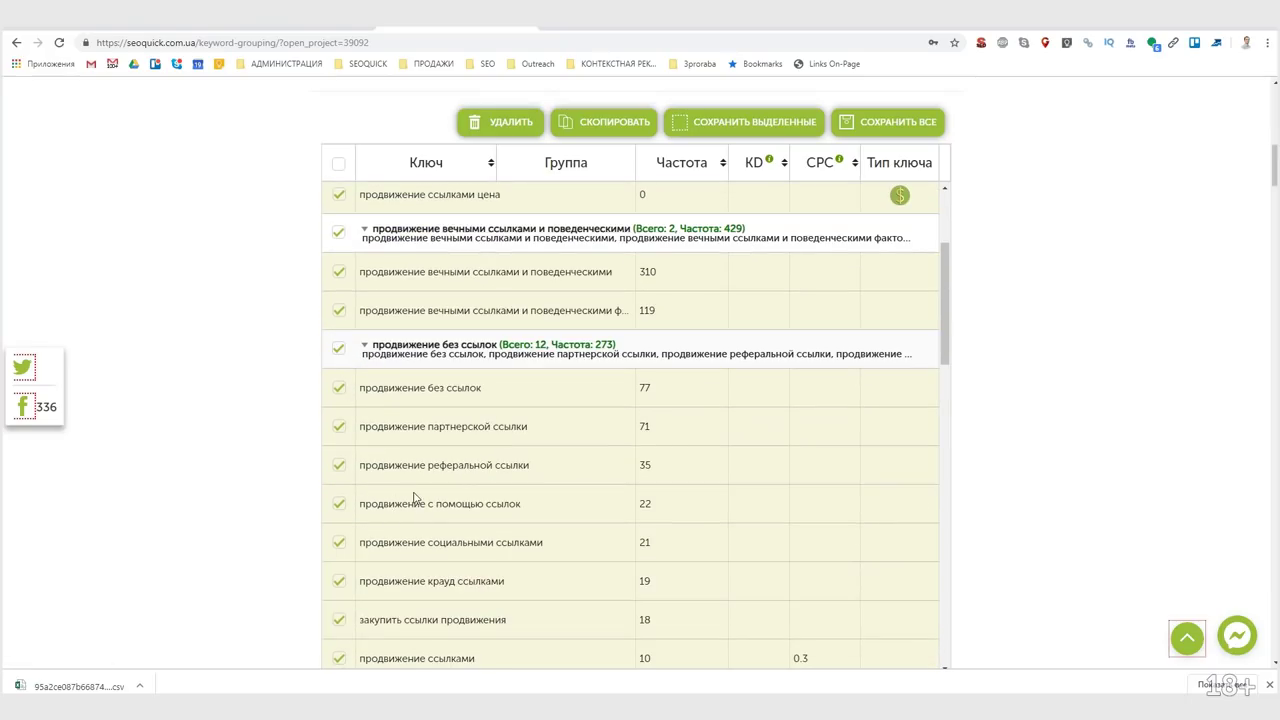
{"action": "left_click", "coordinate": [337, 348]}
Select the clusters "покупка ссылок для продвижения" and "продвижение ссылками 2019", and collapse the 2019 cluster
{"action": "scroll", "coordinate": [408, 452], "scroll_direction": "down", "scroll_amount": 1}
{"action": "scroll", "coordinate": [408, 452], "scroll_direction": "down", "scroll_amount": 5}
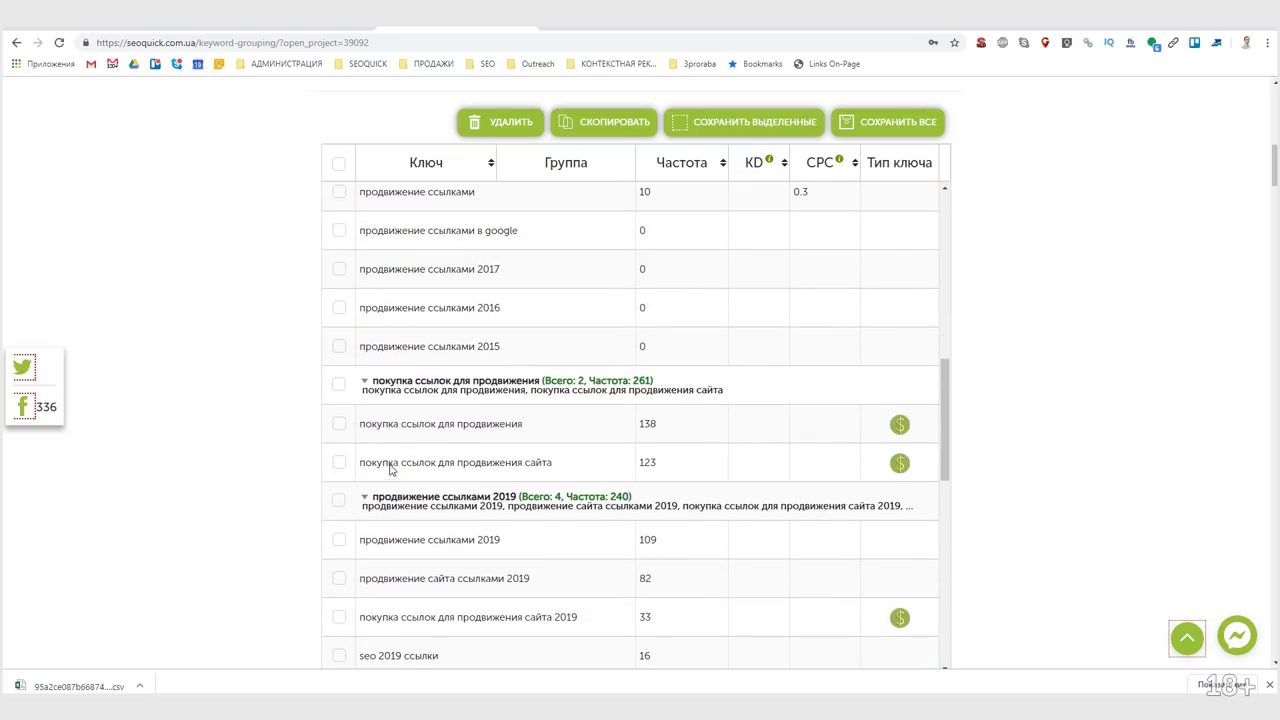
{"action": "left_click", "coordinate": [339, 384]}
{"action": "scroll", "coordinate": [391, 441], "scroll_direction": "down", "scroll_amount": 2}
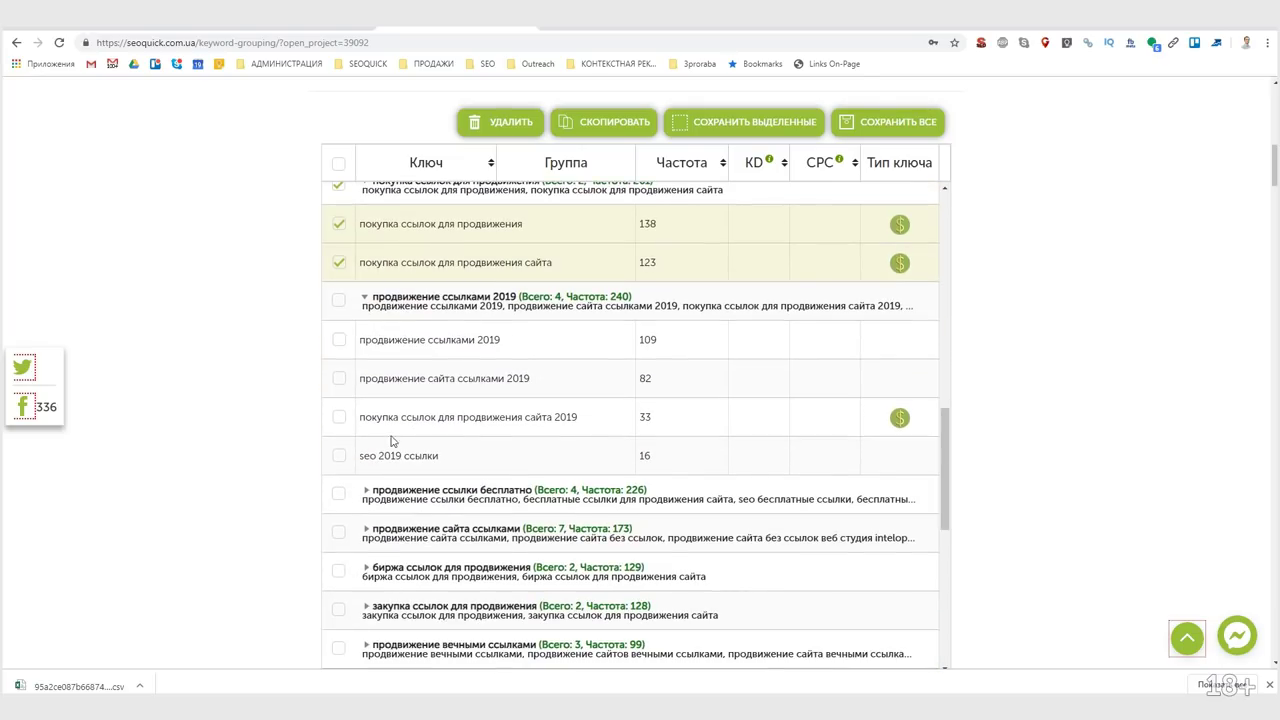
{"action": "left_click", "coordinate": [333, 294]}
{"action": "left_click", "coordinate": [336, 300]}
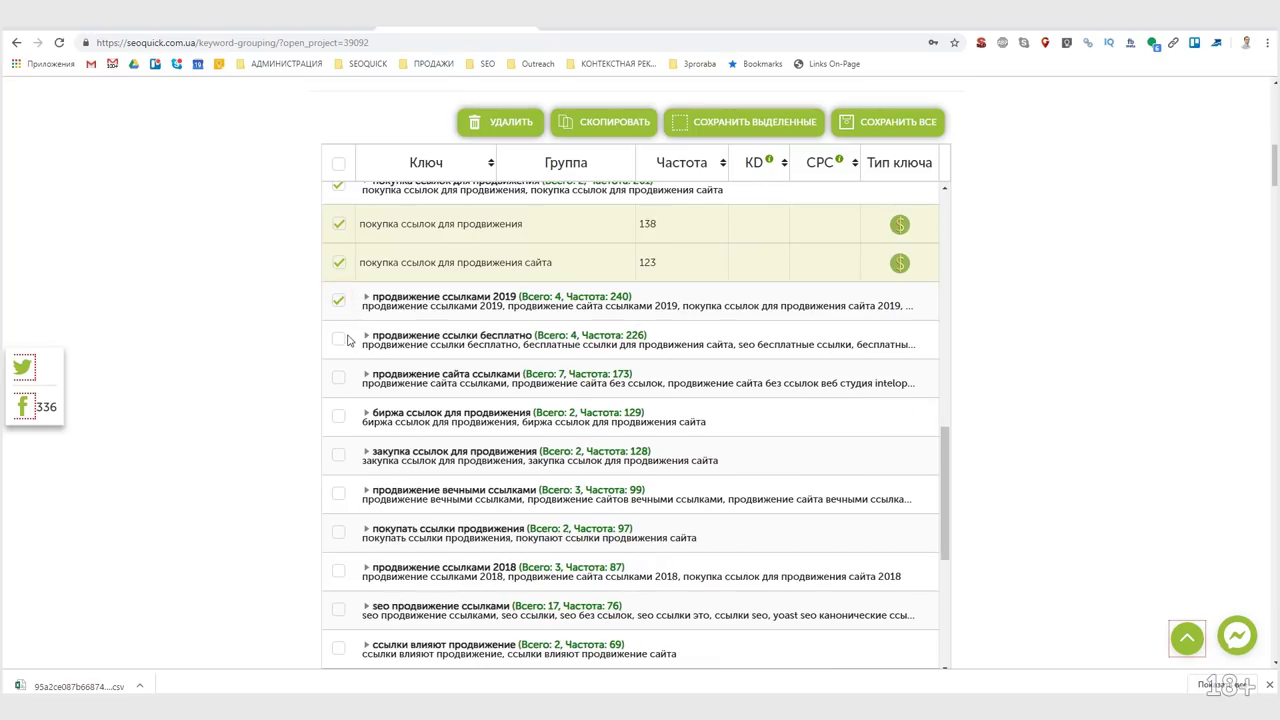
Expand "продвижение сайта ссылками", and select the clusters "биржа ссылок для продвижения", "закупка ссылок для продвижения" and "продвижение вечными ссылками"
{"action": "left_click", "coordinate": [351, 384]}
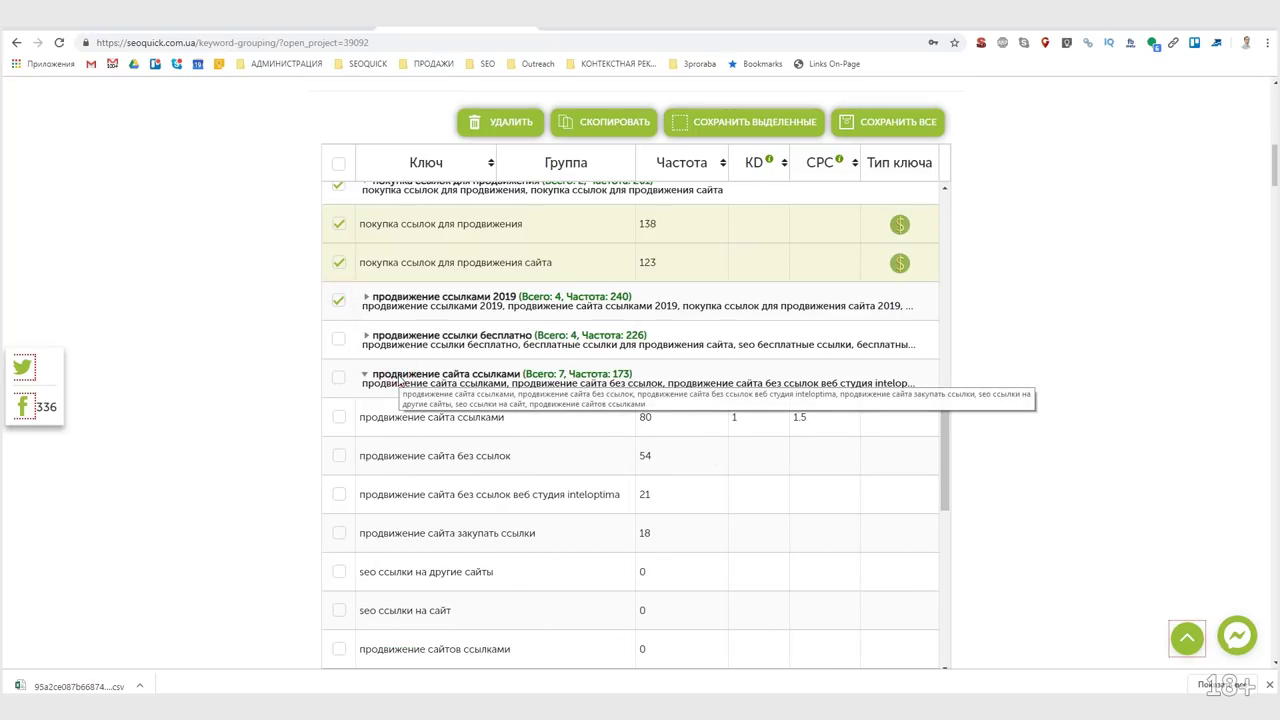
{"action": "scroll", "coordinate": [365, 420], "scroll_direction": "down", "scroll_amount": 2}
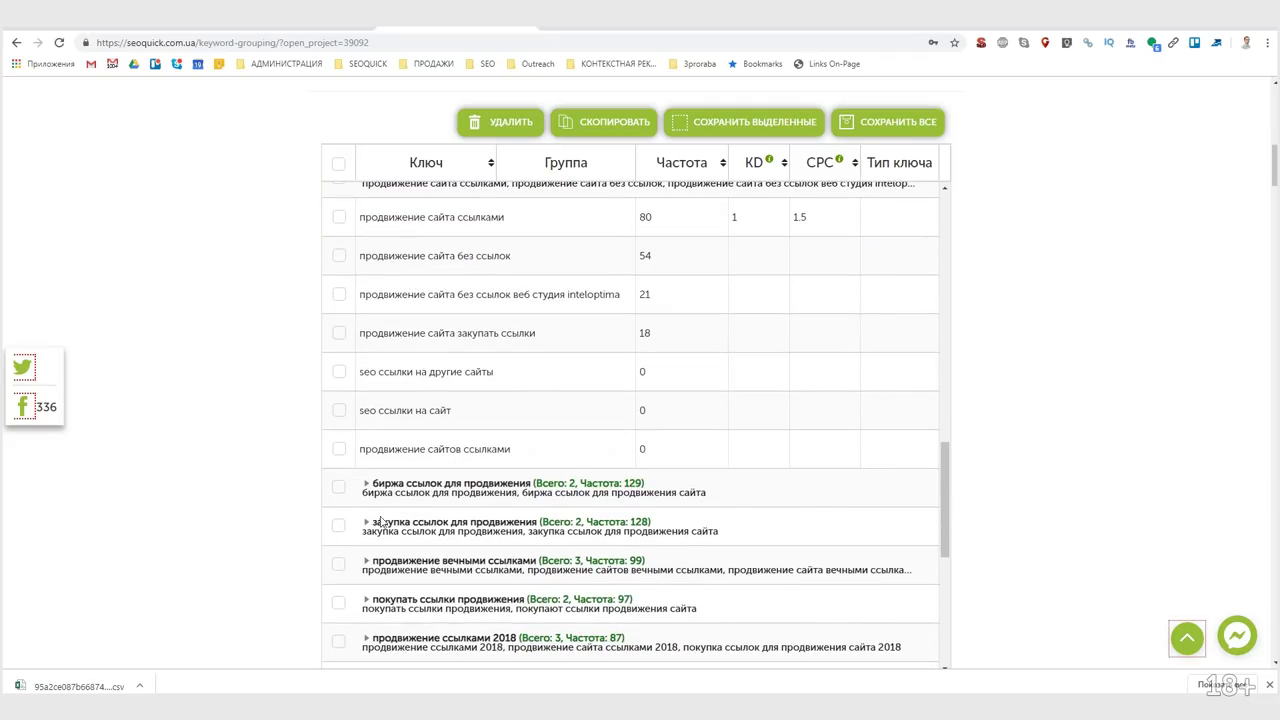
{"action": "left_click", "coordinate": [364, 486]}
{"action": "left_click", "coordinate": [338, 486]}
{"action": "scroll", "coordinate": [440, 538], "scroll_direction": "down", "scroll_amount": 1}
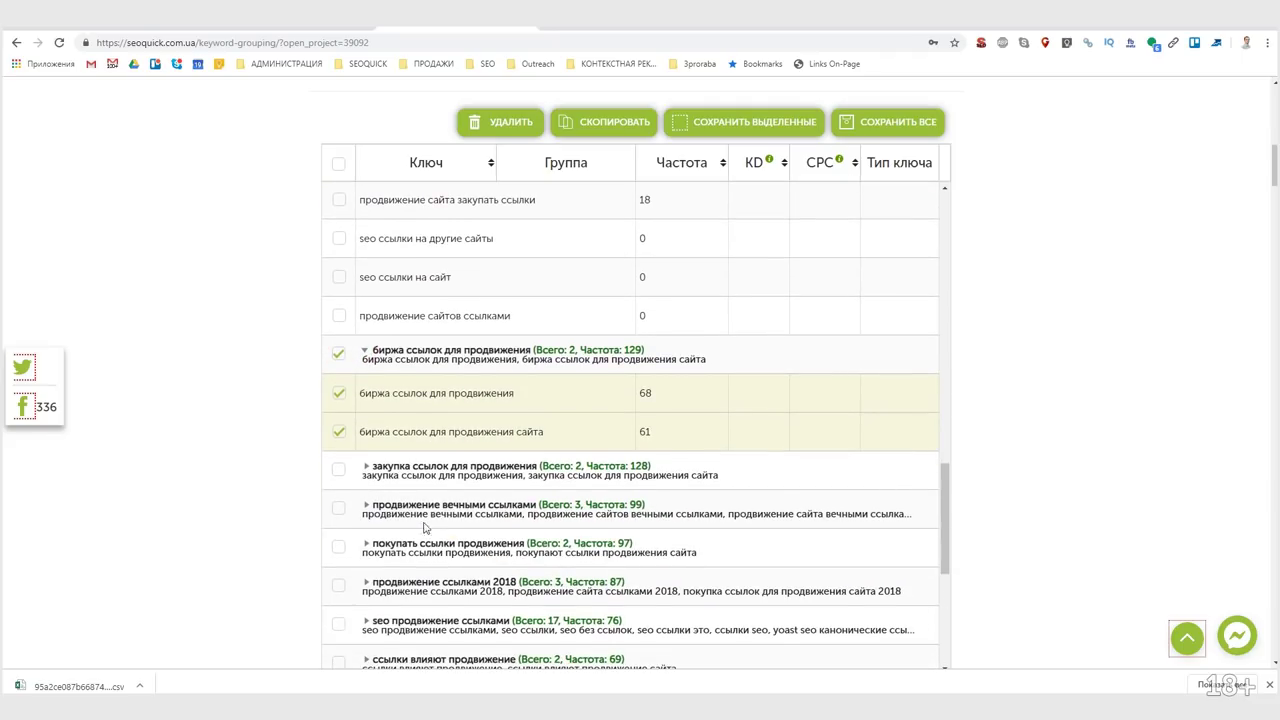
{"action": "left_click", "coordinate": [338, 469]}
{"action": "left_click", "coordinate": [338, 508]}
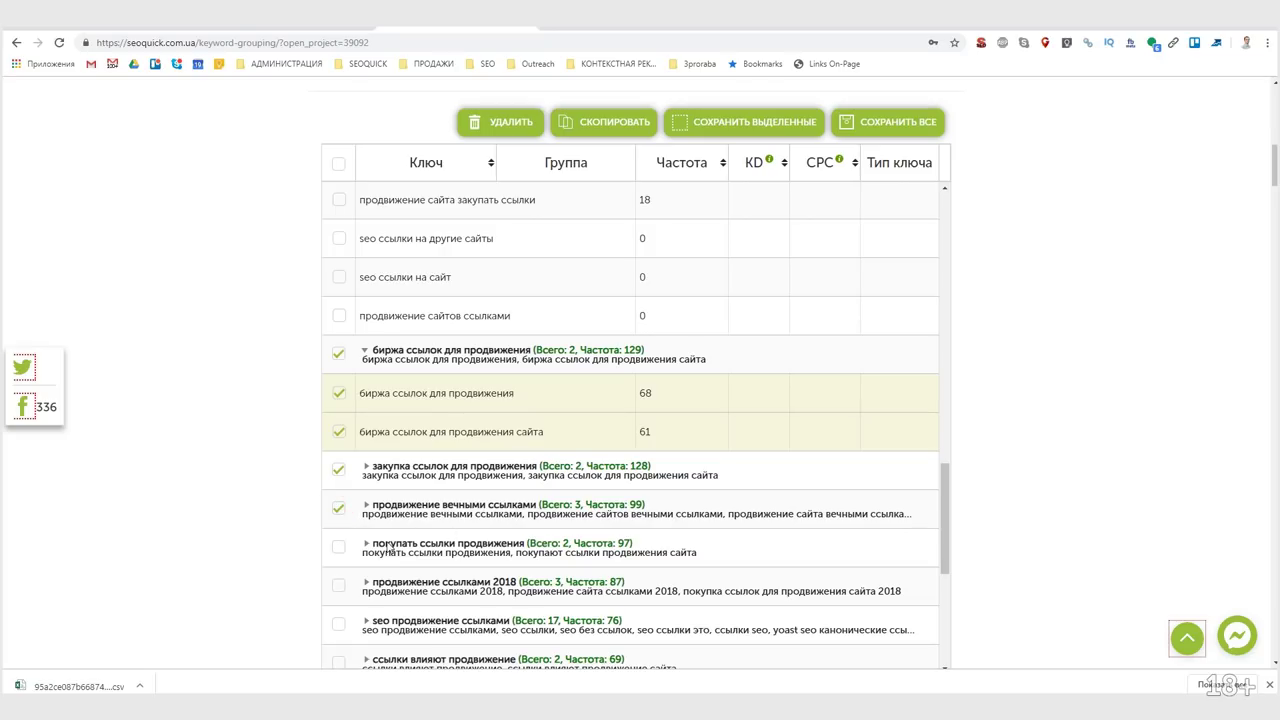
Expand the cluster "покупать ссылки продвижения" to check its keywords, and collapse it again
{"action": "left_click", "coordinate": [621, 545]}
{"action": "scroll", "coordinate": [430, 540], "scroll_direction": "down", "scroll_amount": 1}
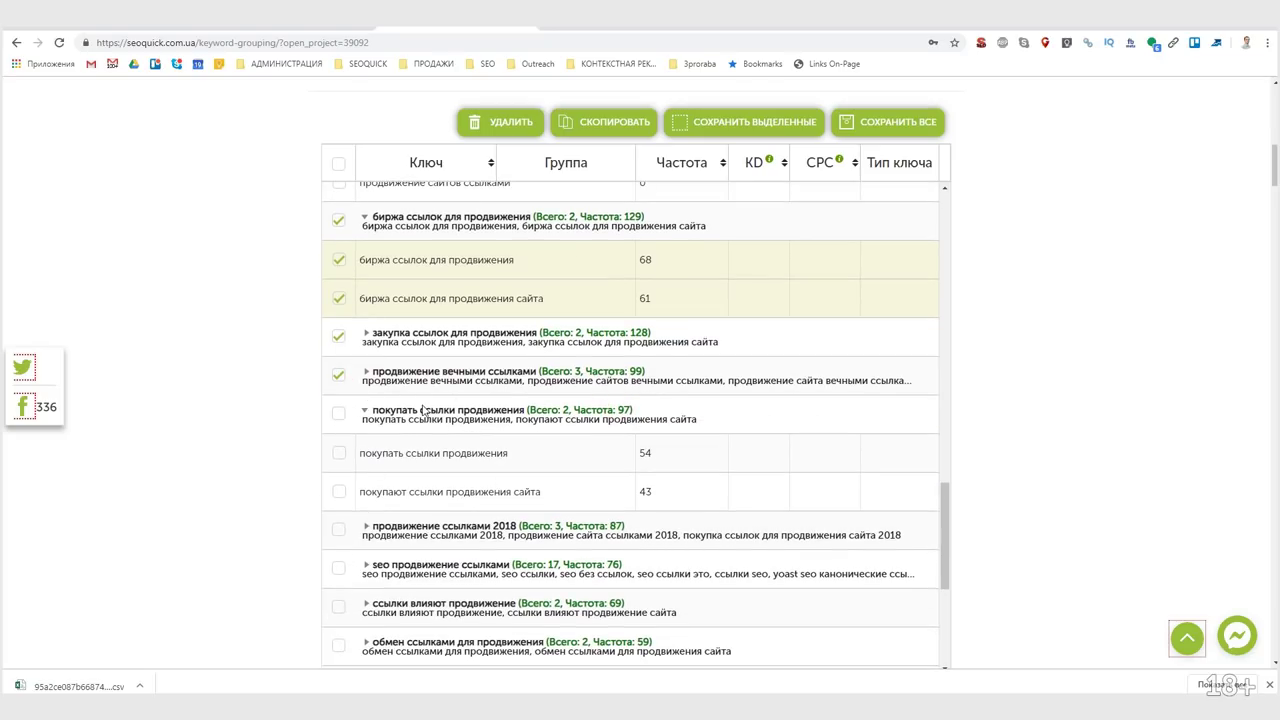
{"action": "left_click", "coordinate": [365, 410]}
Select the clusters "линкбилдинг что это" and "продвижение естественными ссылками" near the end of the grouping results
{"action": "scroll", "coordinate": [407, 586], "scroll_direction": "down", "scroll_amount": 2}
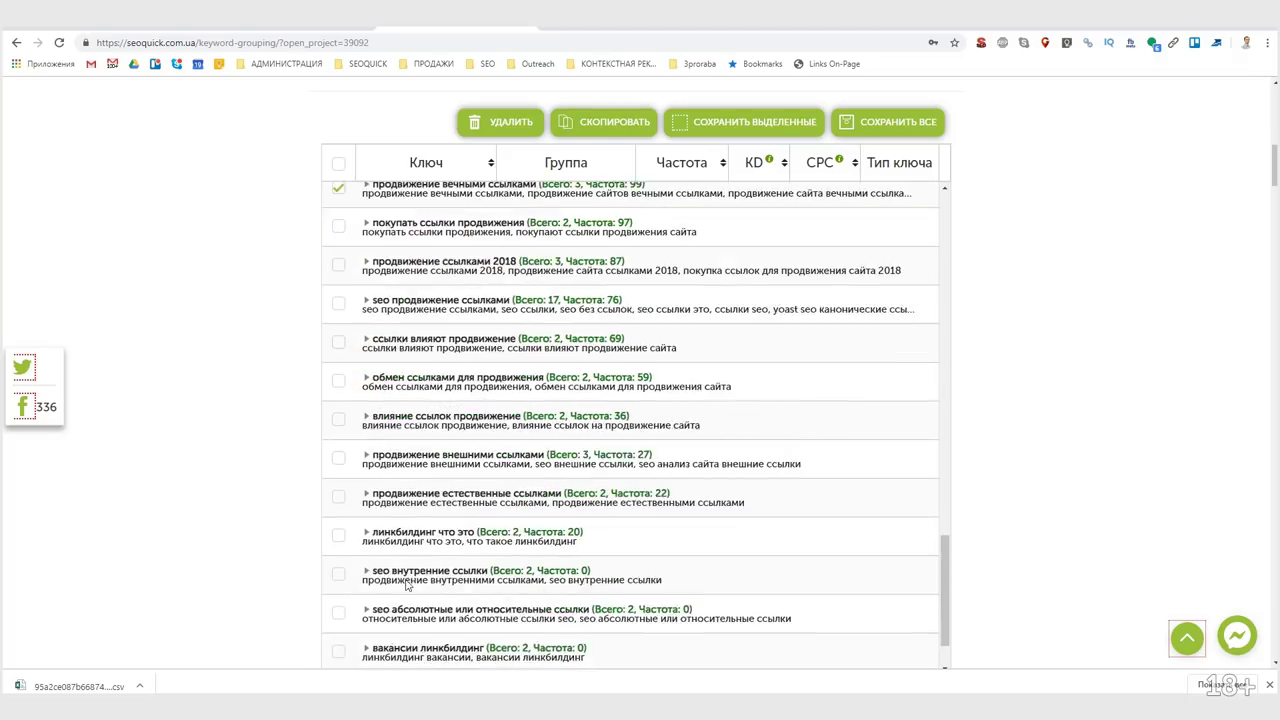
{"action": "scroll", "coordinate": [407, 586], "scroll_direction": "down", "scroll_amount": 1}
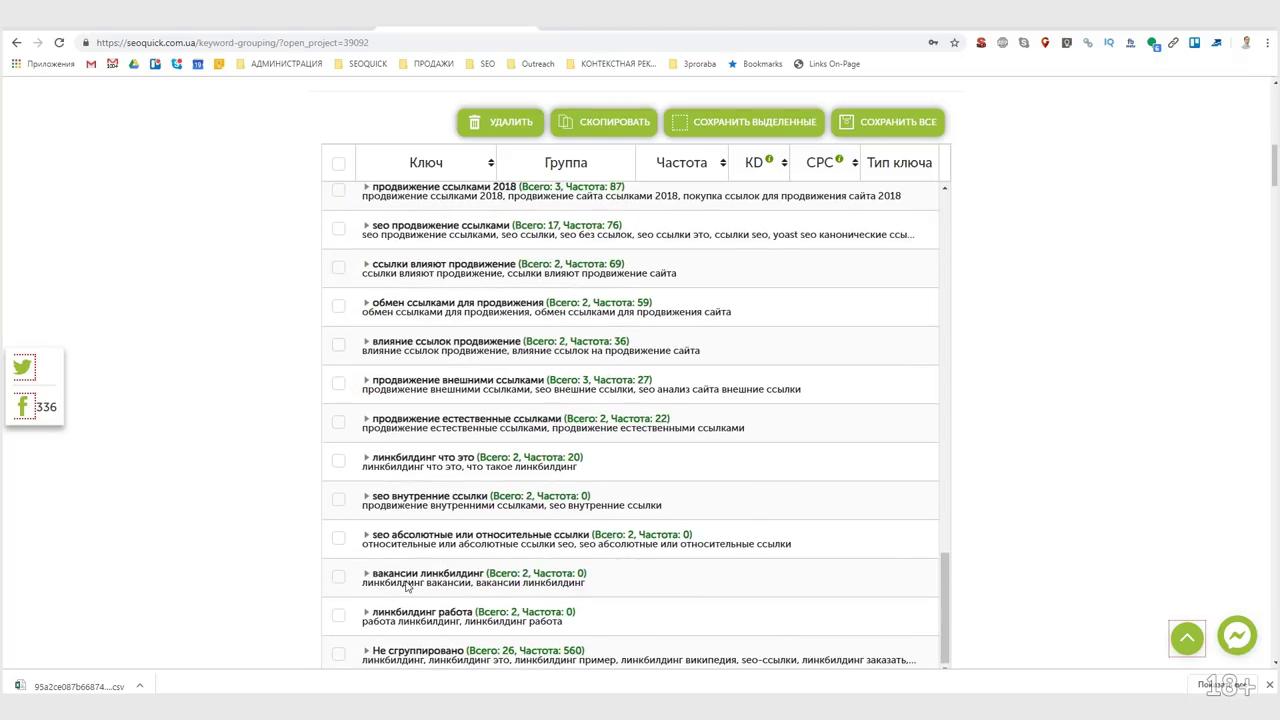
{"action": "left_click", "coordinate": [338, 463]}
{"action": "left_click", "coordinate": [337, 425]}
{"action": "scroll", "coordinate": [391, 628], "scroll_direction": "down", "scroll_amount": 1}
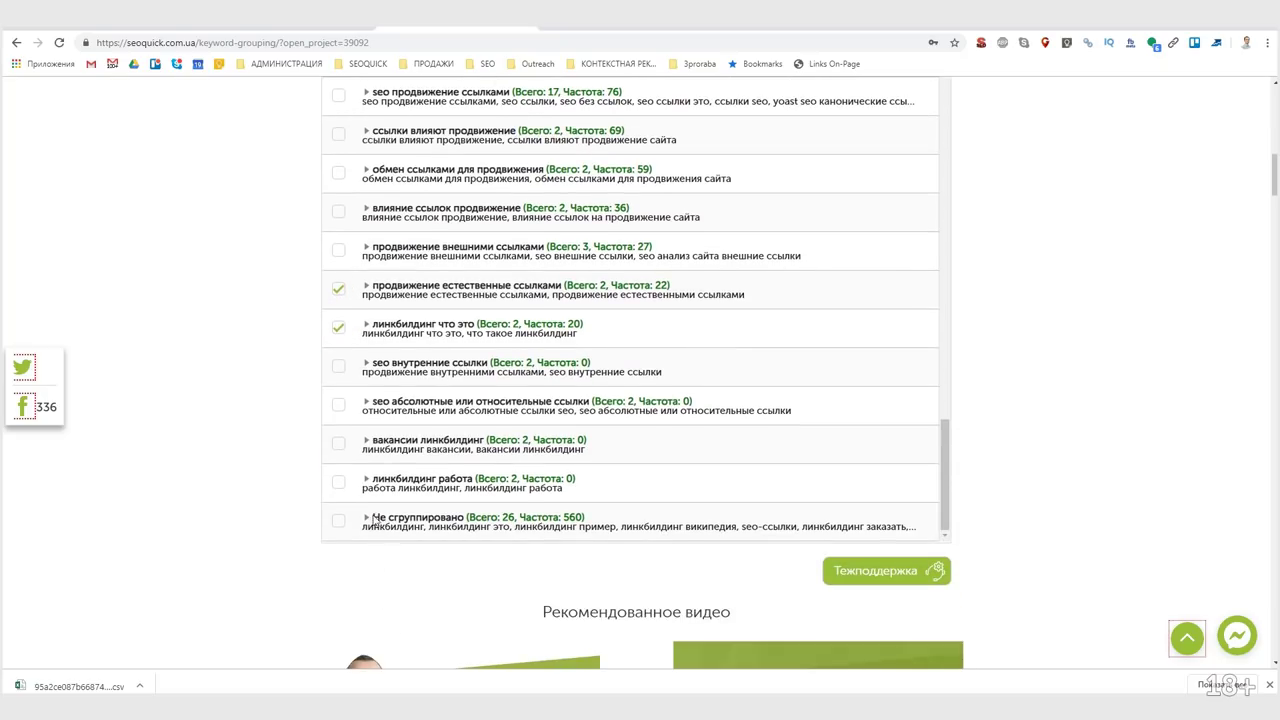
Expand and select the cluster "продвижение внешними ссылками", and select "влияние ссылок продвижение" as well
{"action": "scroll", "coordinate": [361, 556], "scroll_direction": "up", "scroll_amount": 2}
{"action": "left_click", "coordinate": [345, 453]}
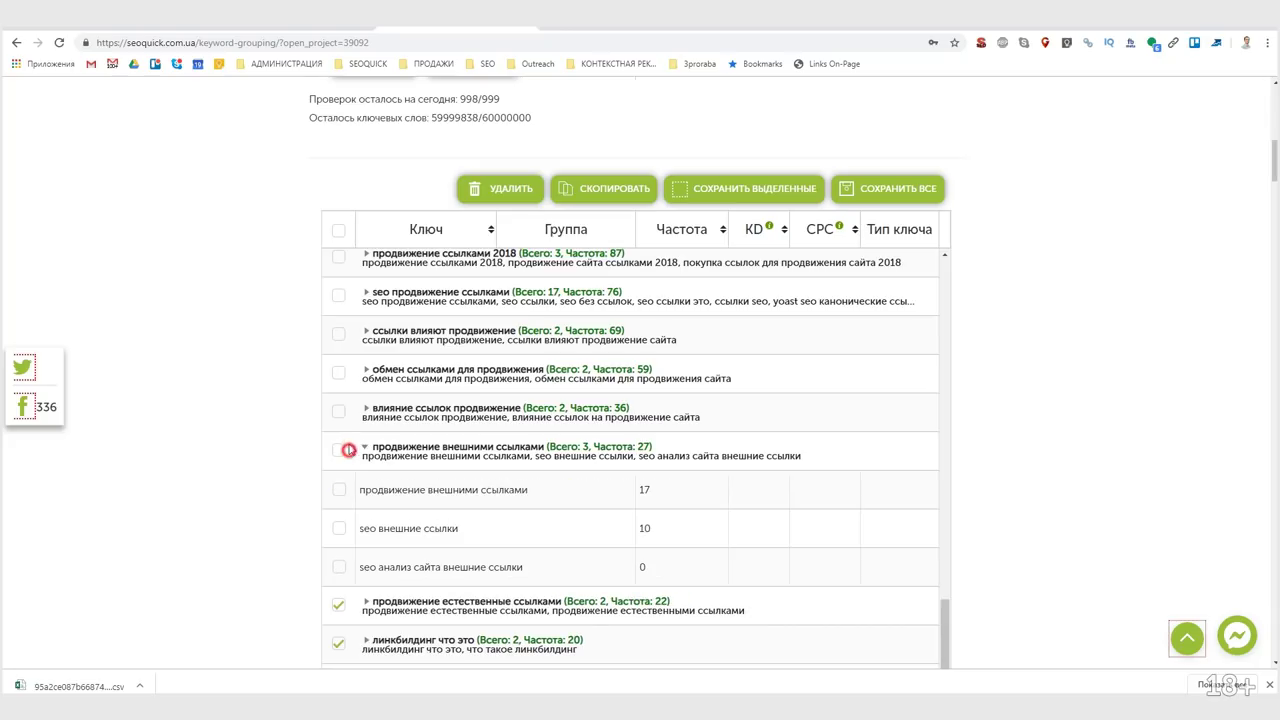
{"action": "left_click", "coordinate": [339, 451]}
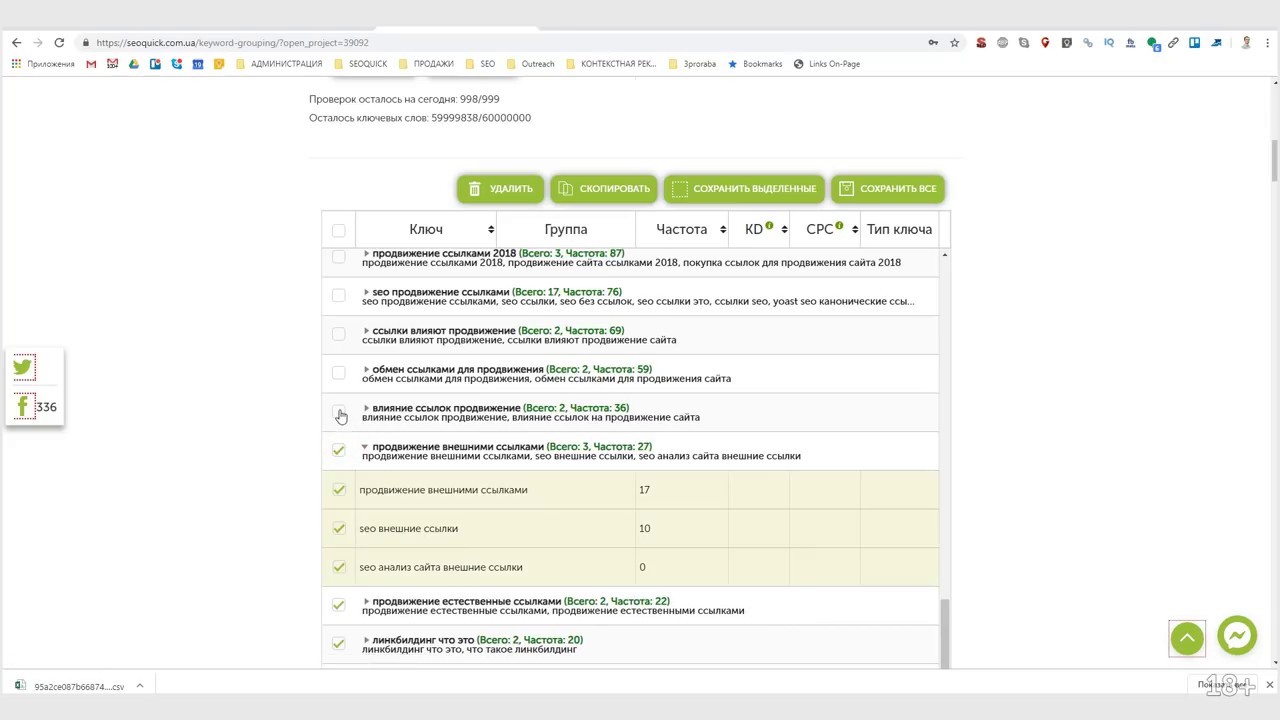
{"action": "left_click", "coordinate": [339, 411]}
Check the keywords of "ссылки влияют продвижение", and select the clusters "seo продвижение ссылками", "продвижение ссылками 2018" and "покупать ссылки продвижения"
{"action": "left_click", "coordinate": [367, 331]}
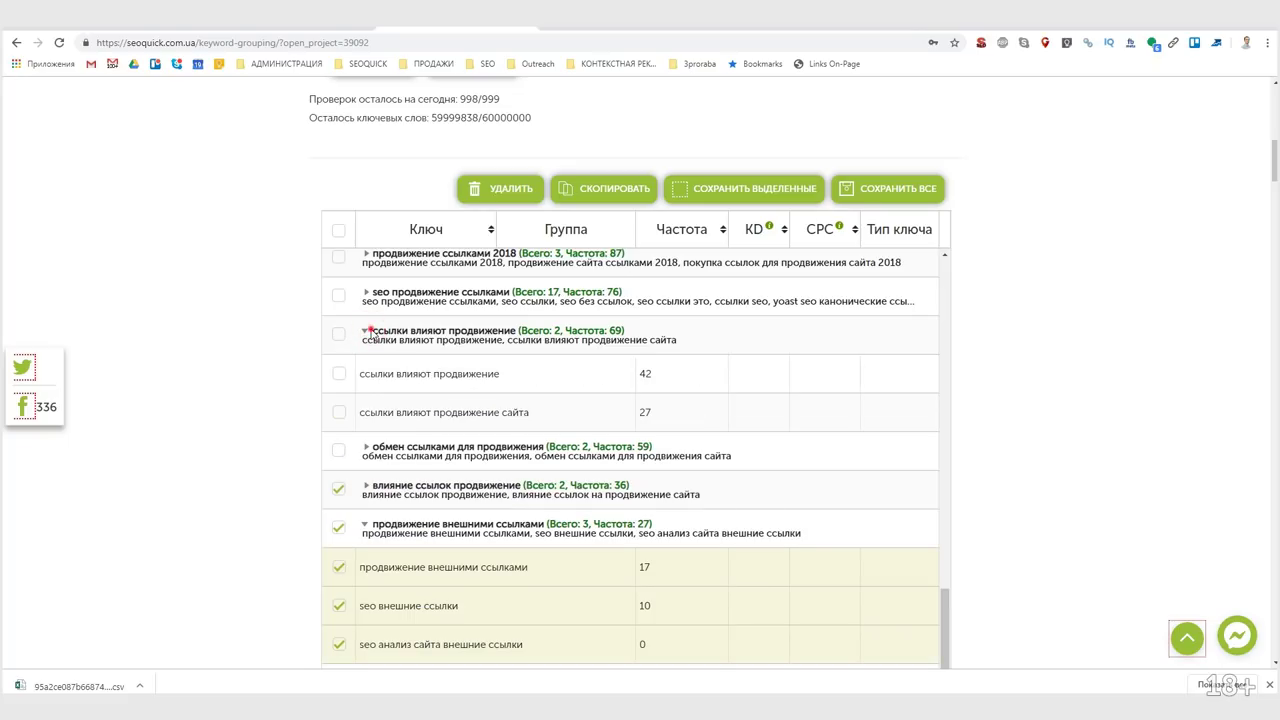
{"action": "left_click", "coordinate": [367, 331]}
{"action": "scroll", "coordinate": [414, 426], "scroll_direction": "up", "scroll_amount": 2}
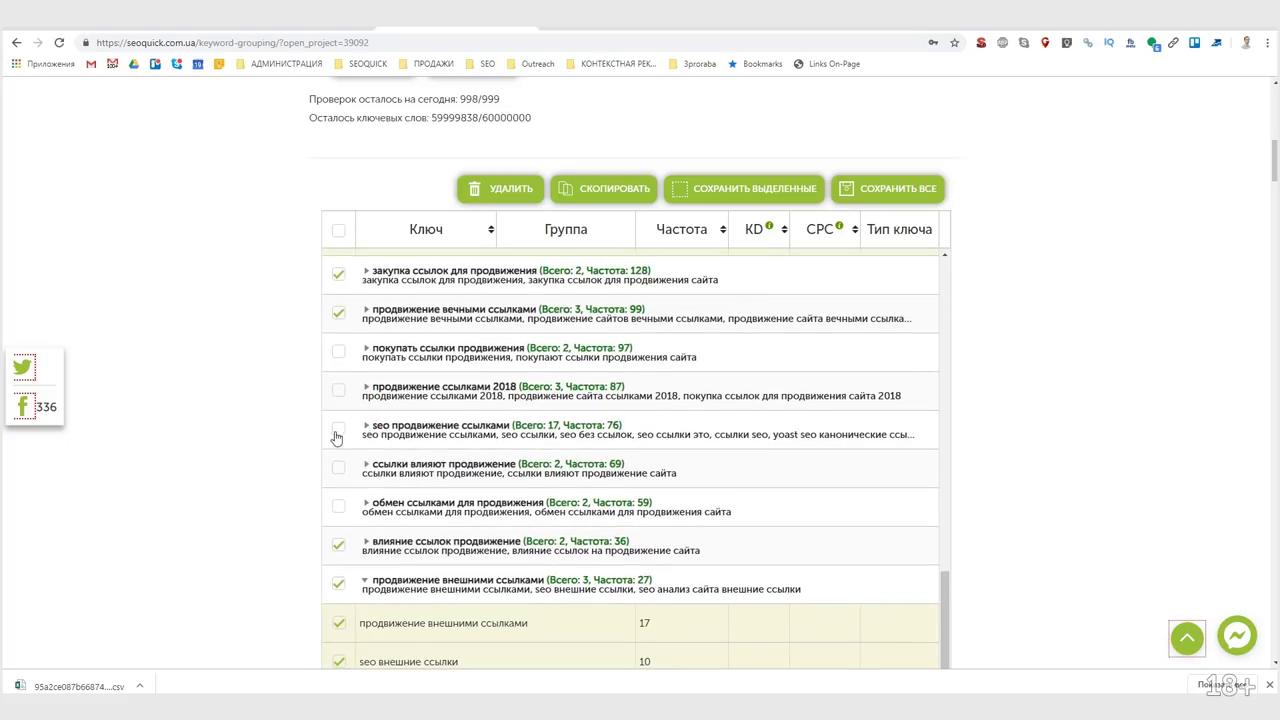
{"action": "left_click", "coordinate": [338, 431]}
{"action": "left_click", "coordinate": [372, 428]}
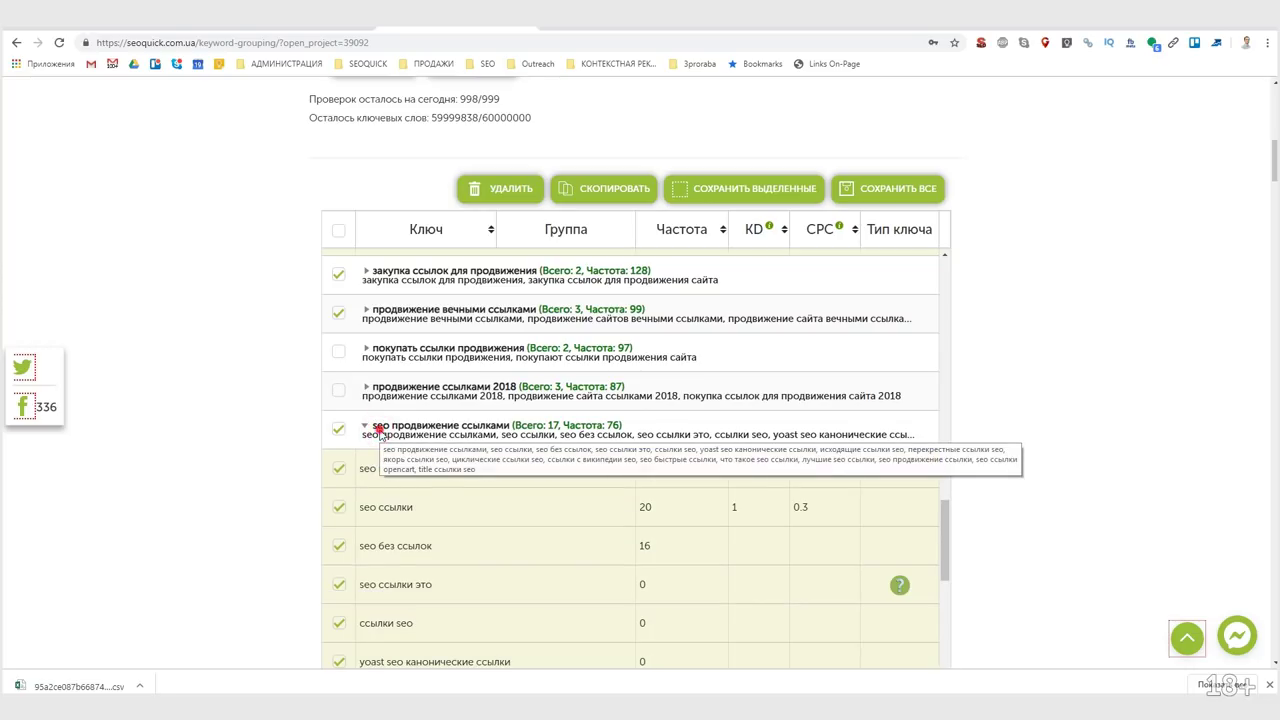
{"action": "left_click", "coordinate": [374, 429]}
{"action": "left_click", "coordinate": [339, 392]}
{"action": "left_click", "coordinate": [338, 352]}
Review the selected clusters and show the advanced clustering functions with the minus-word, ignored-word, required-word and synonym fields
{"action": "scroll", "coordinate": [482, 532], "scroll_direction": "up", "scroll_amount": 3}
{"action": "scroll", "coordinate": [482, 532], "scroll_direction": "up", "scroll_amount": 10}
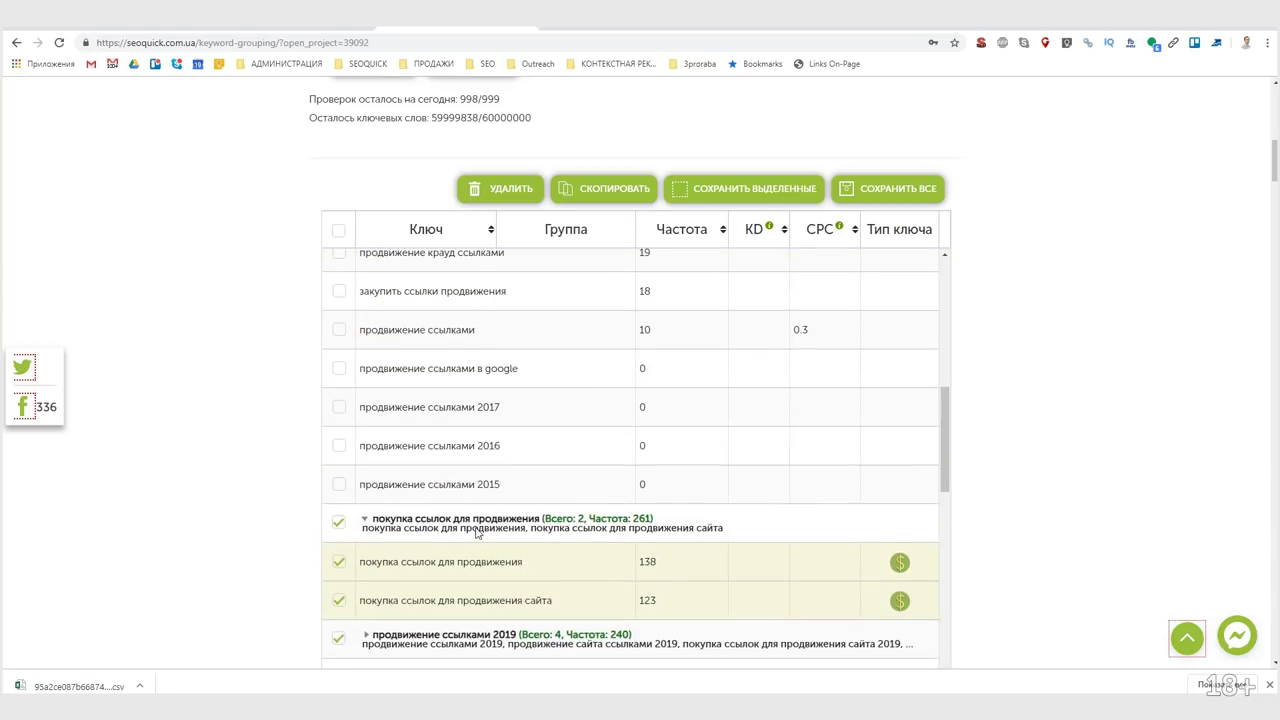
{"action": "scroll", "coordinate": [497, 556], "scroll_direction": "up", "scroll_amount": 3}
{"action": "scroll", "coordinate": [480, 560], "scroll_direction": "down", "scroll_amount": 5}
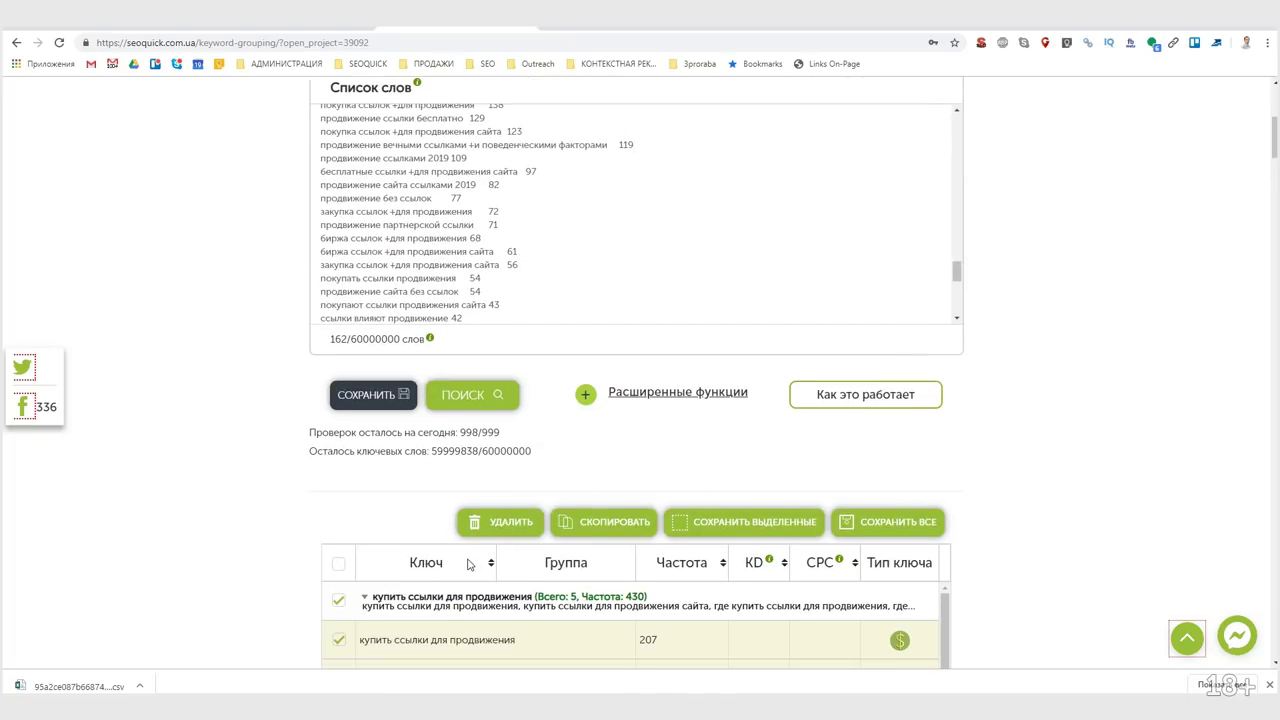
{"action": "scroll", "coordinate": [505, 560], "scroll_direction": "down", "scroll_amount": 10}
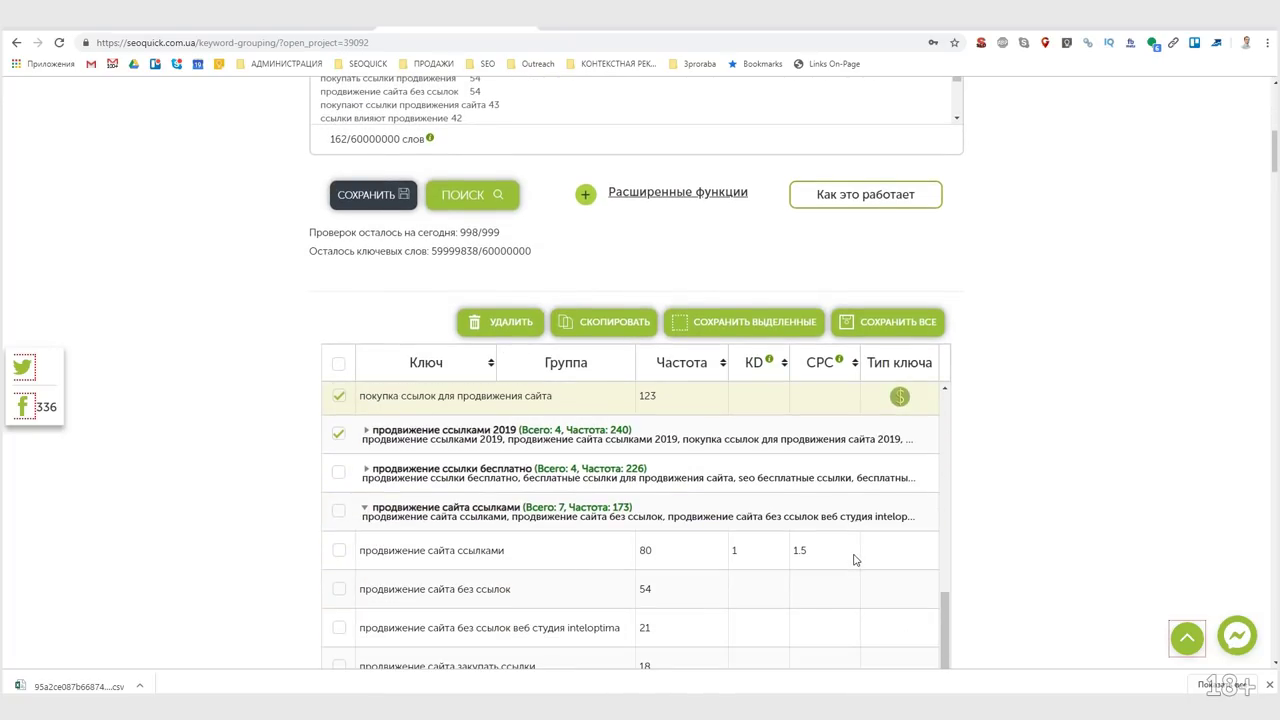
{"action": "scroll", "coordinate": [754, 349], "scroll_direction": "up", "scroll_amount": 5}
{"action": "scroll", "coordinate": [637, 486], "scroll_direction": "down", "scroll_amount": 3}
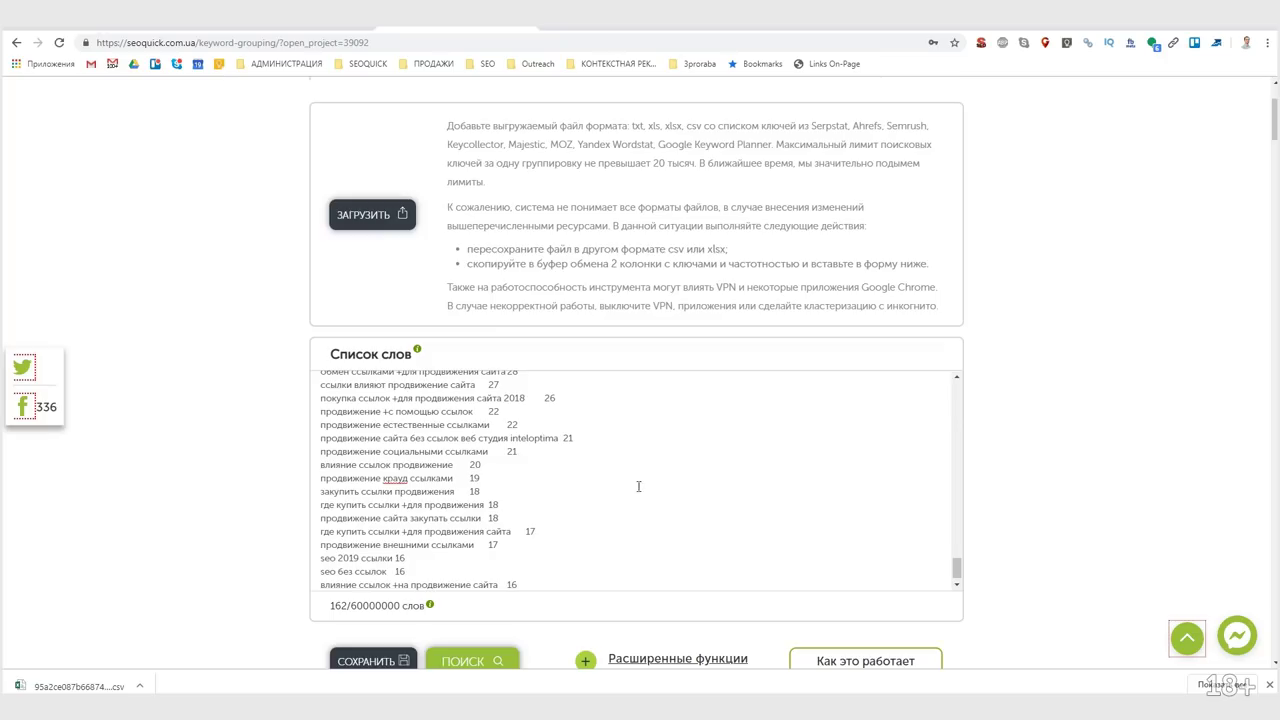
{"action": "left_click", "coordinate": [695, 658]}
{"action": "scroll", "coordinate": [620, 457], "scroll_direction": "down", "scroll_amount": 8}
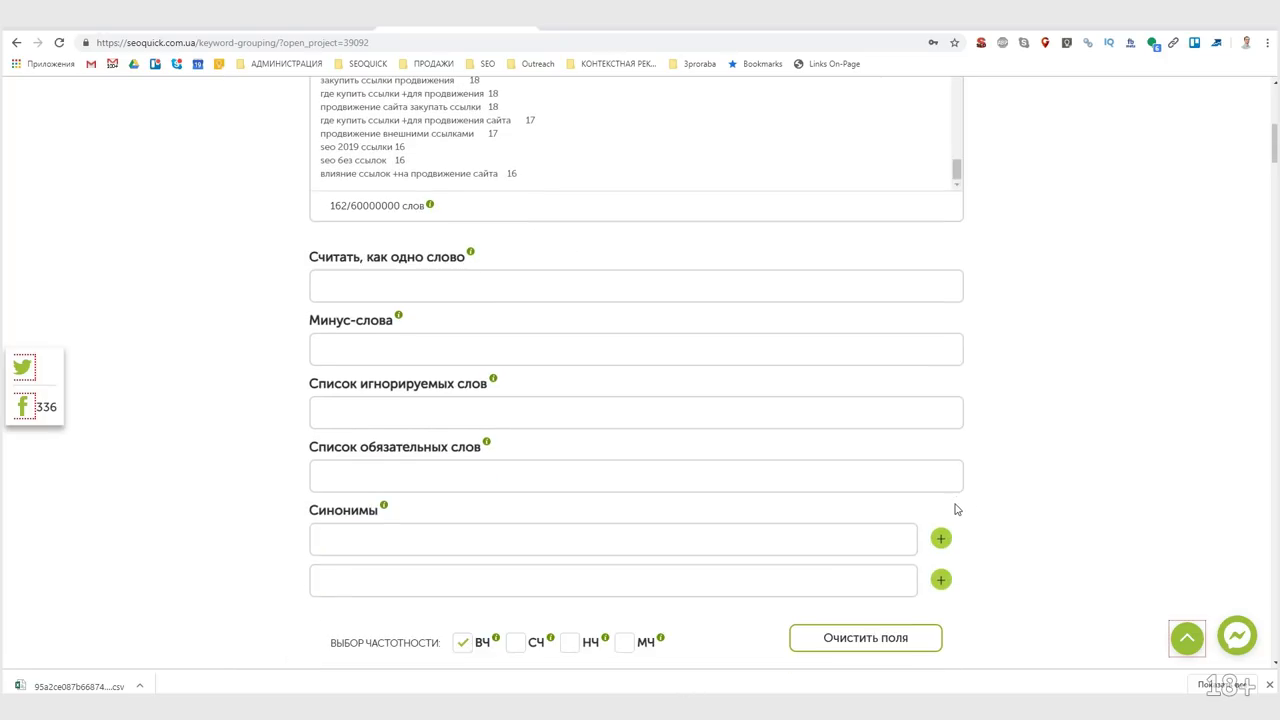
{"action": "scroll", "coordinate": [433, 292], "scroll_direction": "up", "scroll_amount": 1}
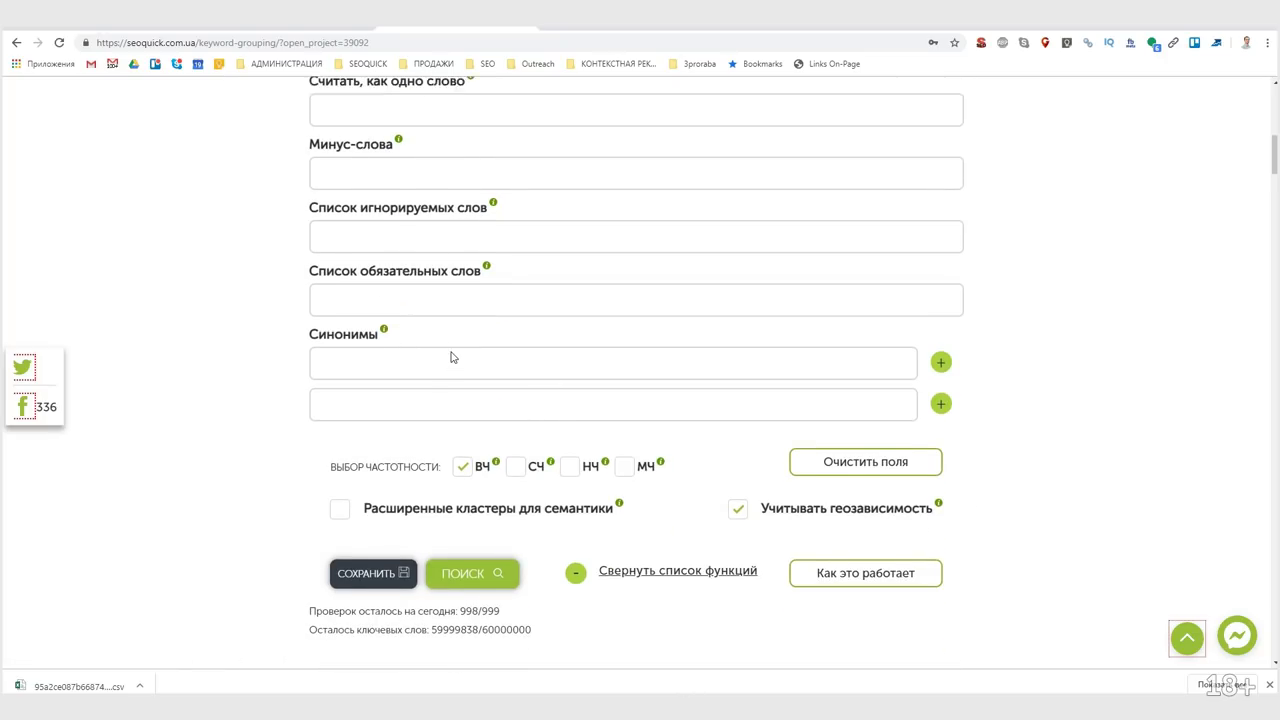
{"action": "left_click", "coordinate": [382, 342]}
{"action": "scroll", "coordinate": [431, 408], "scroll_direction": "up", "scroll_amount": 1}
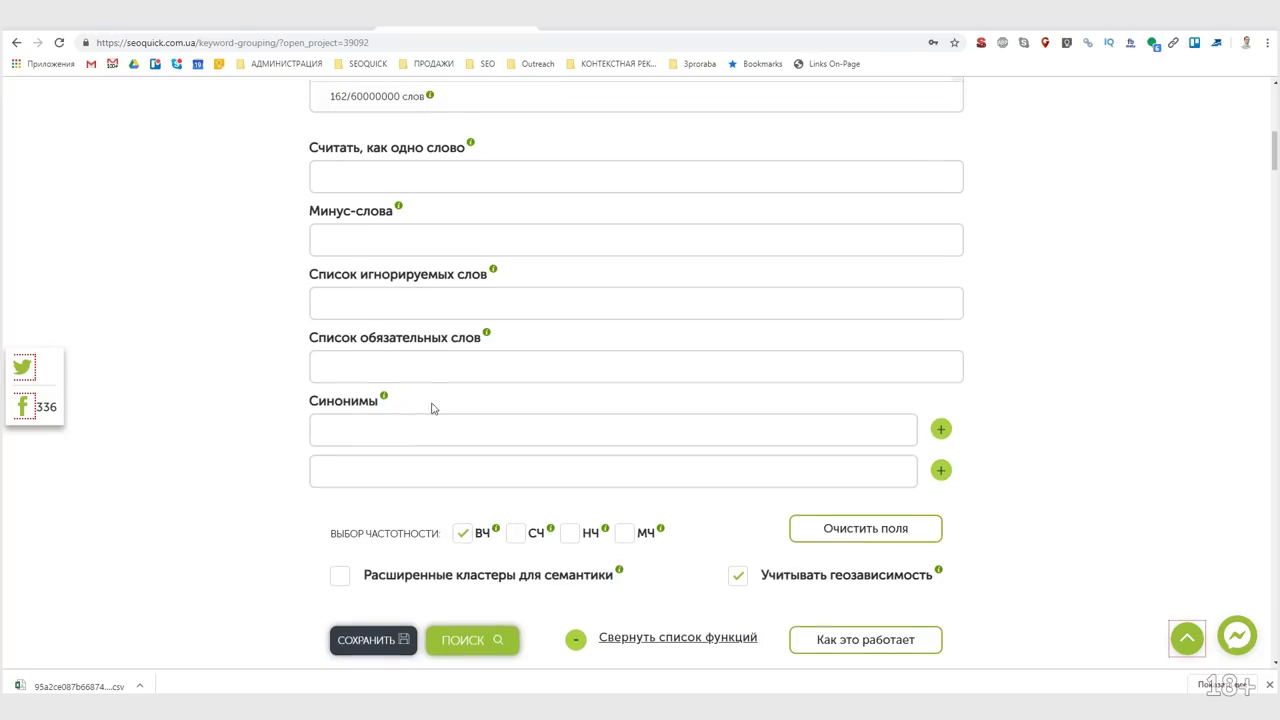
Enter "бесплатно,без,реферальная" as minus words and run the keyword clustering again
{"action": "left_click", "coordinate": [383, 280]}
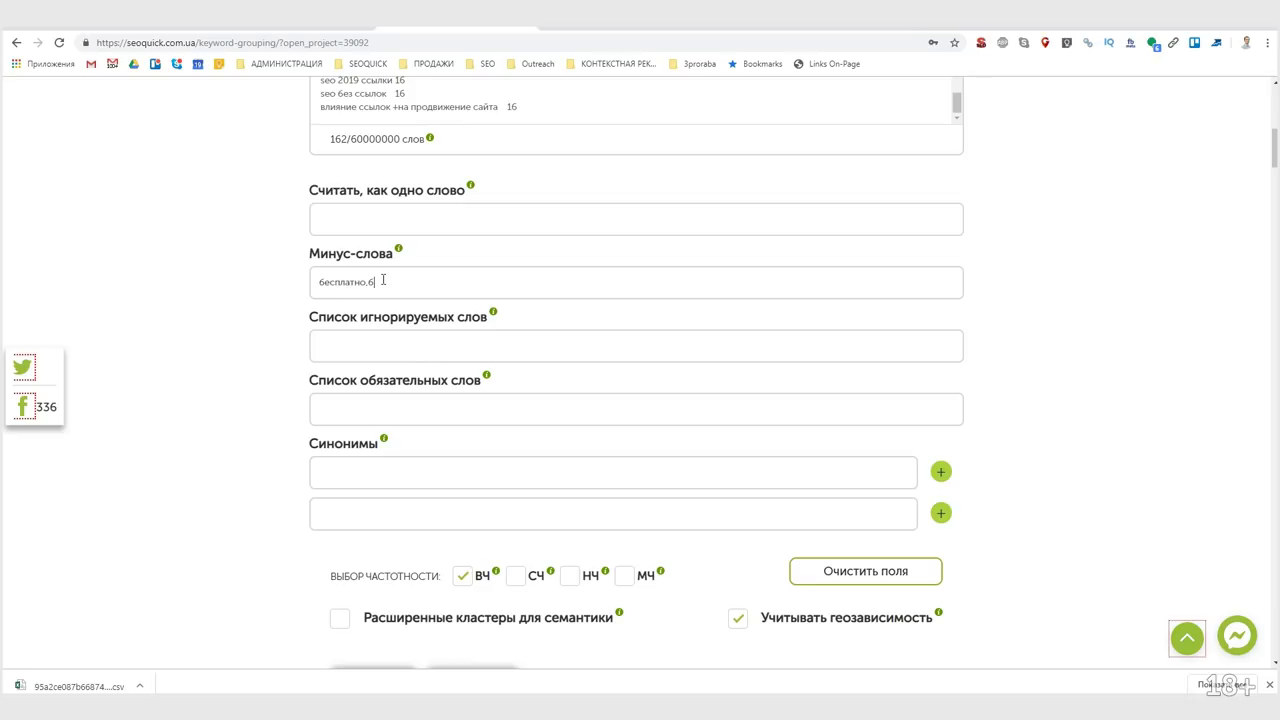
{"action": "scroll", "coordinate": [275, 459], "scroll_direction": "down", "scroll_amount": 10}
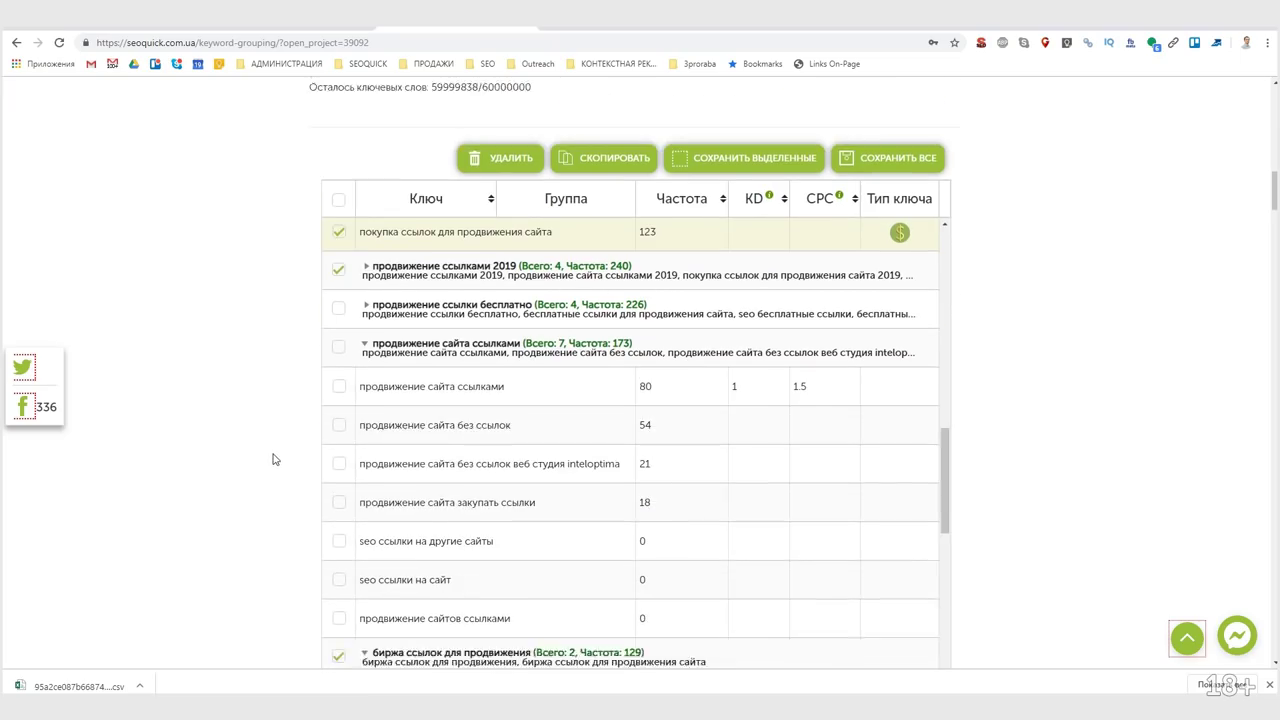
{"action": "scroll", "coordinate": [278, 466], "scroll_direction": "down", "scroll_amount": 2}
{"action": "scroll", "coordinate": [519, 352], "scroll_direction": "down", "scroll_amount": 3}
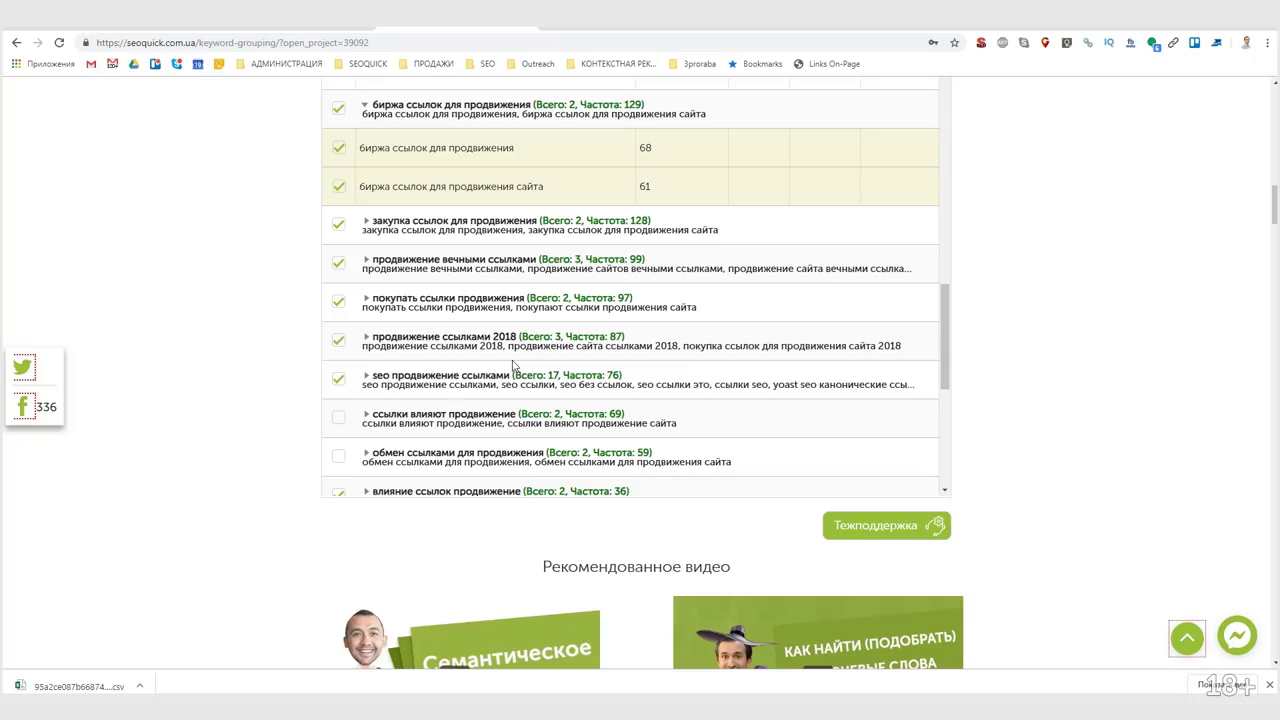
{"action": "scroll", "coordinate": [479, 279], "scroll_direction": "down", "scroll_amount": 10}
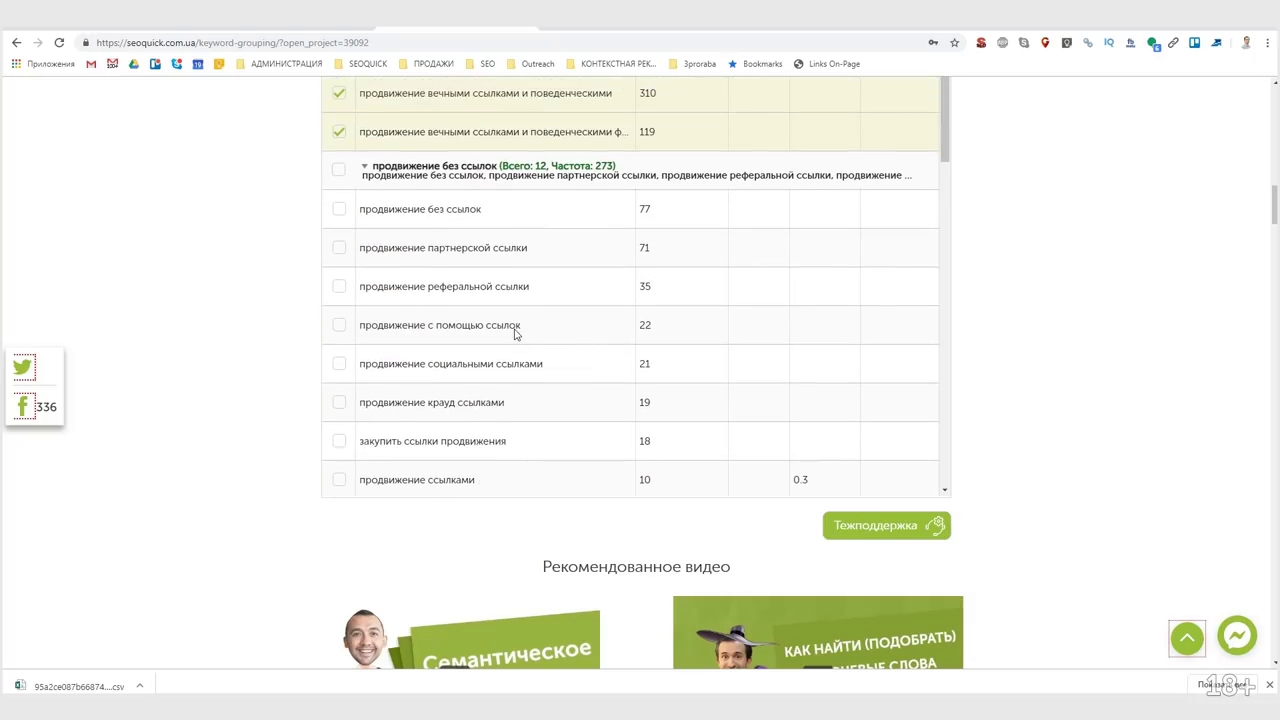
{"action": "scroll", "coordinate": [510, 335], "scroll_direction": "up", "scroll_amount": 10}
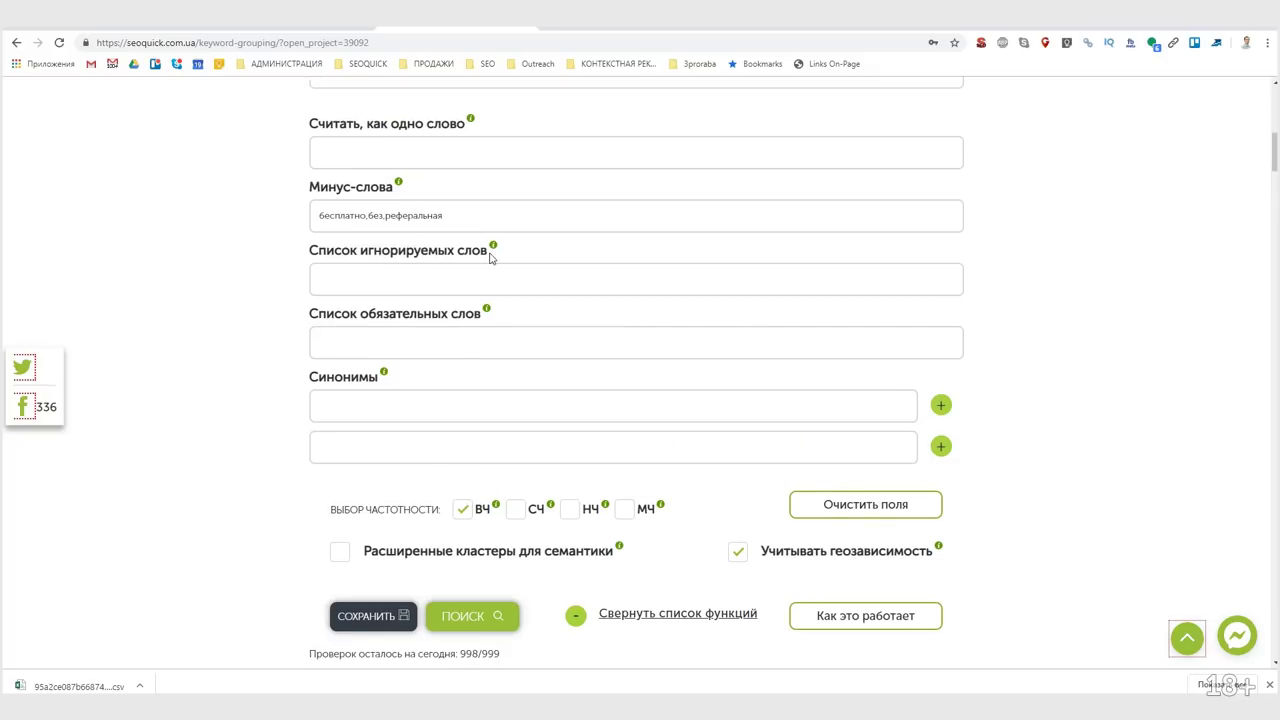
{"action": "scroll", "coordinate": [524, 519], "scroll_direction": "down", "scroll_amount": 2}
{"action": "left_click", "coordinate": [491, 415]}
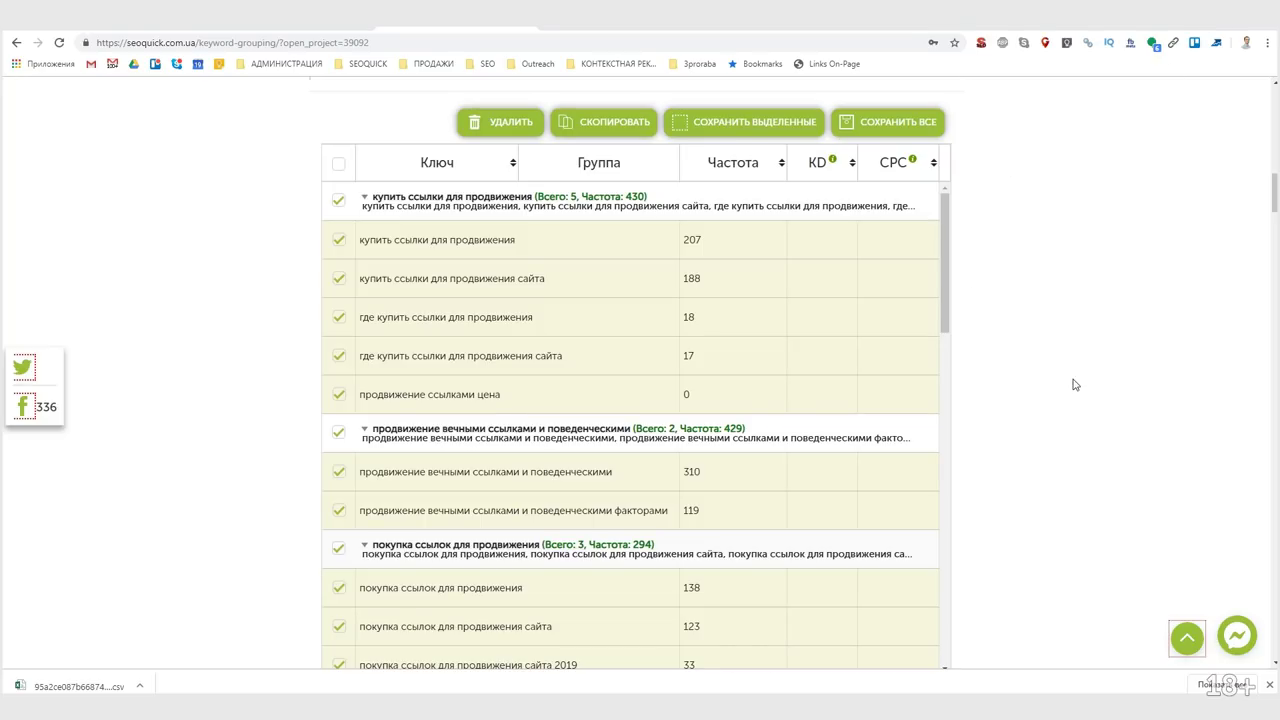
Review the selected clusters, expanding "закупка ссылок для продвижения" and "продвижение вечными ссылками" to examine their keywords
{"action": "scroll", "coordinate": [480, 410], "scroll_direction": "down", "scroll_amount": 10}
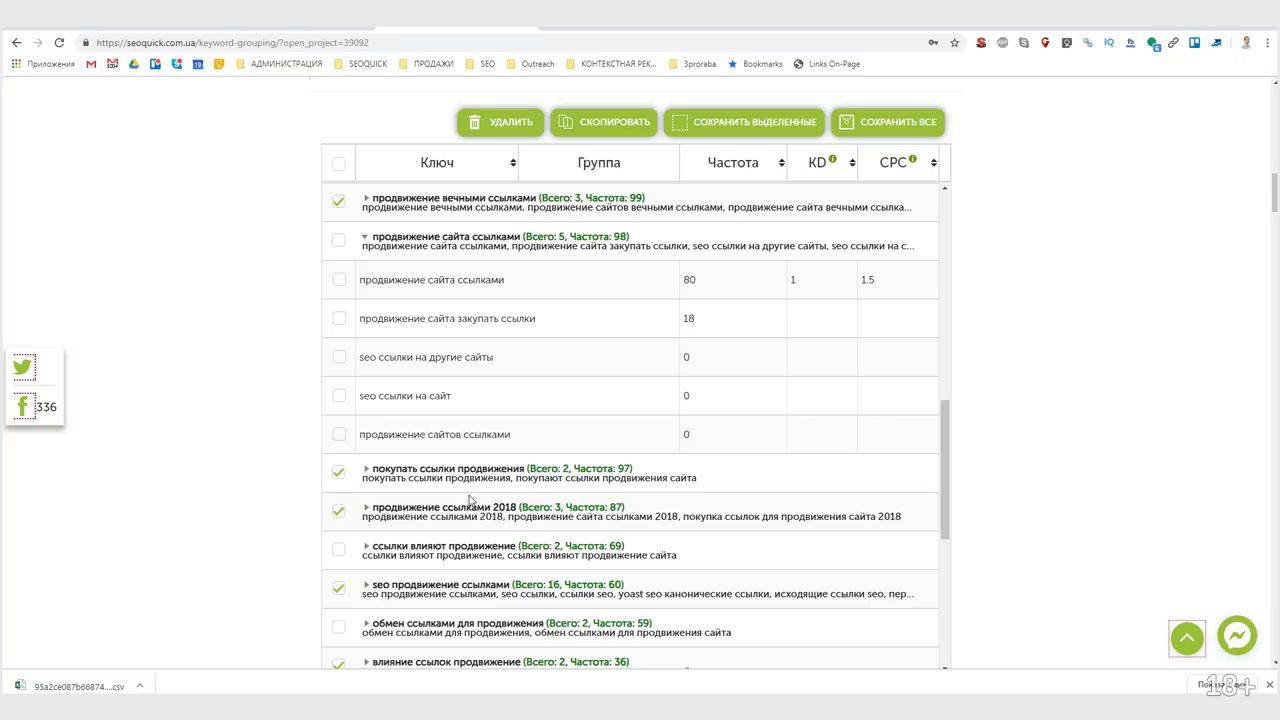
{"action": "scroll", "coordinate": [470, 500], "scroll_direction": "up", "scroll_amount": 3}
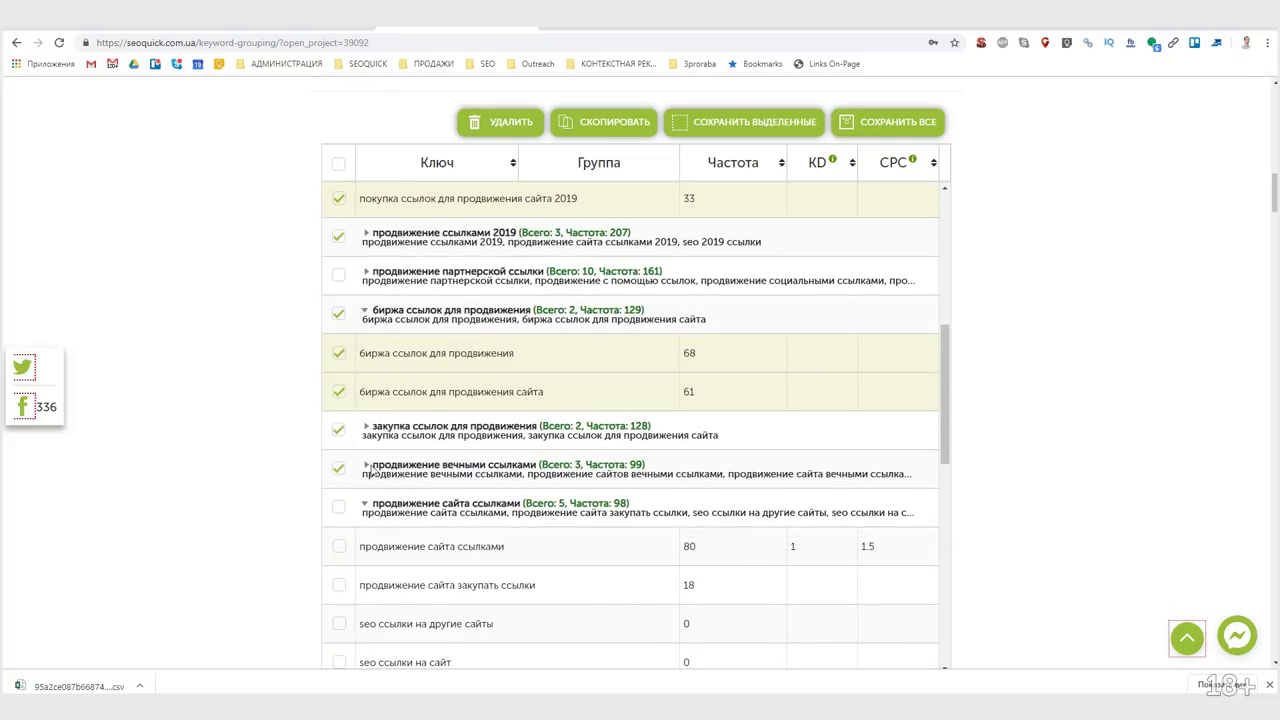
{"action": "left_click", "coordinate": [366, 425]}
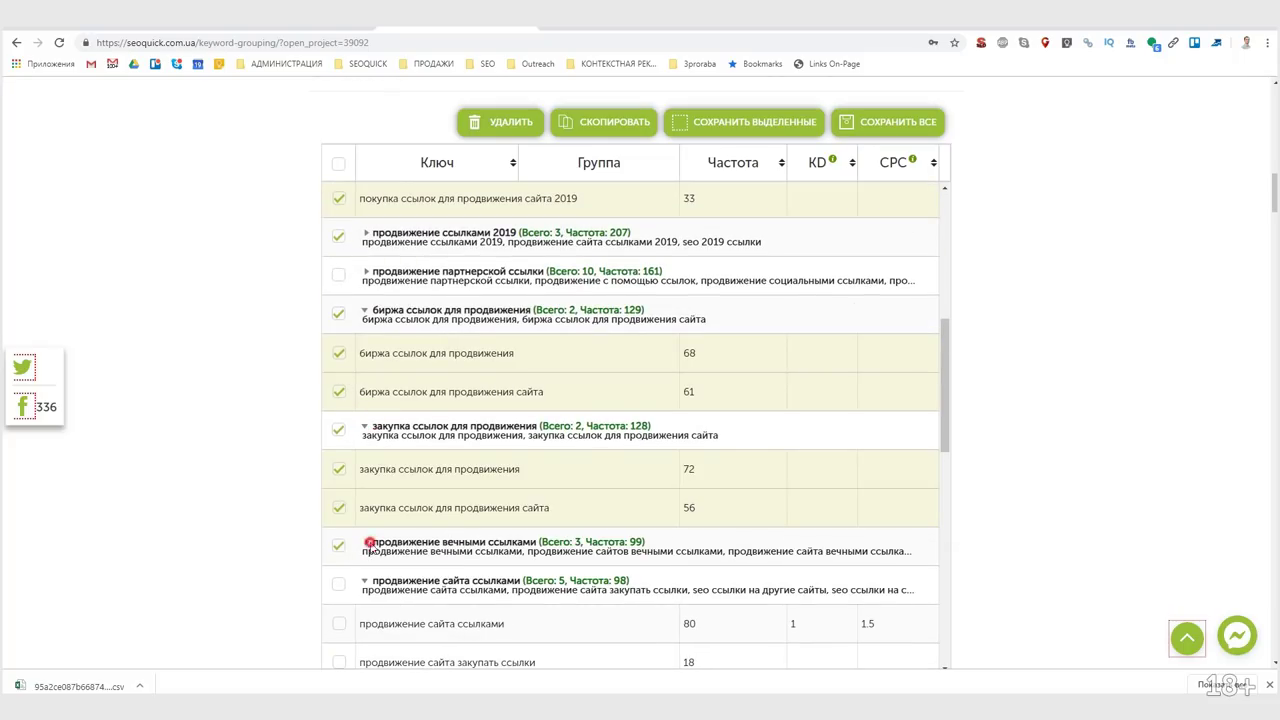
{"action": "left_click", "coordinate": [365, 543]}
{"action": "scroll", "coordinate": [437, 588], "scroll_direction": "down", "scroll_amount": 1}
{"action": "scroll", "coordinate": [437, 588], "scroll_direction": "down", "scroll_amount": 6}
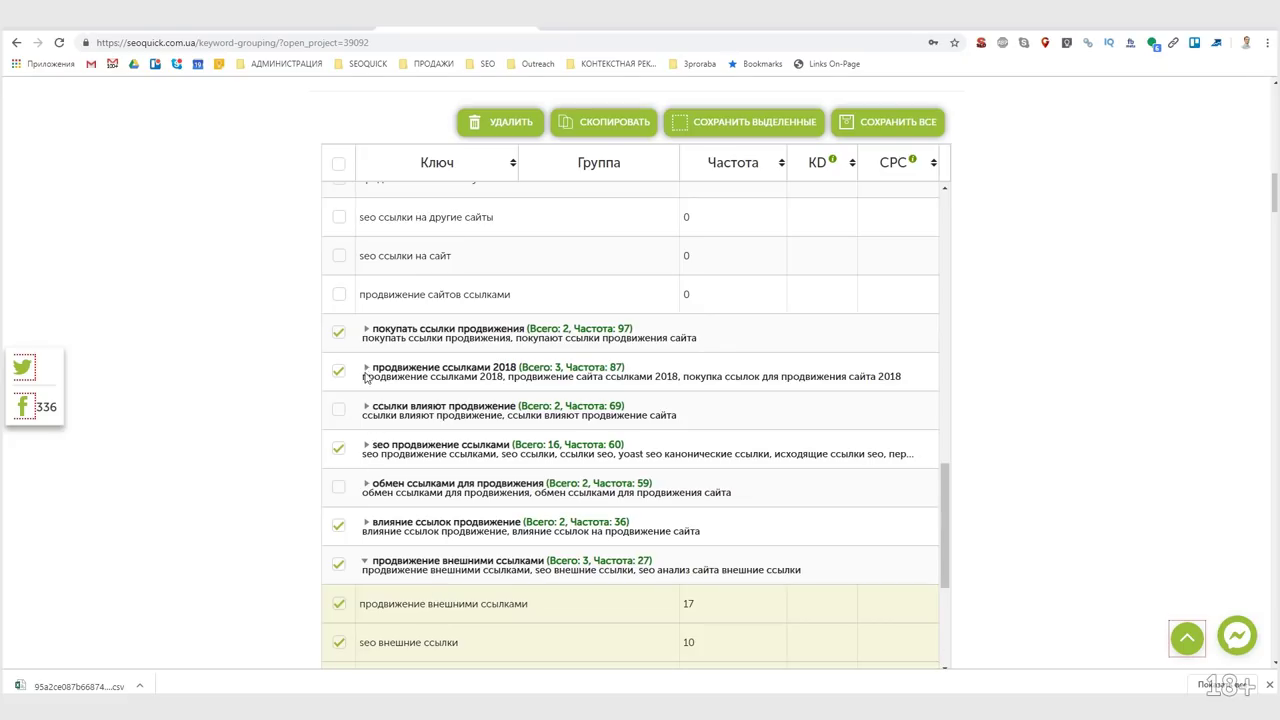
{"action": "scroll", "coordinate": [388, 548], "scroll_direction": "down", "scroll_amount": 3}
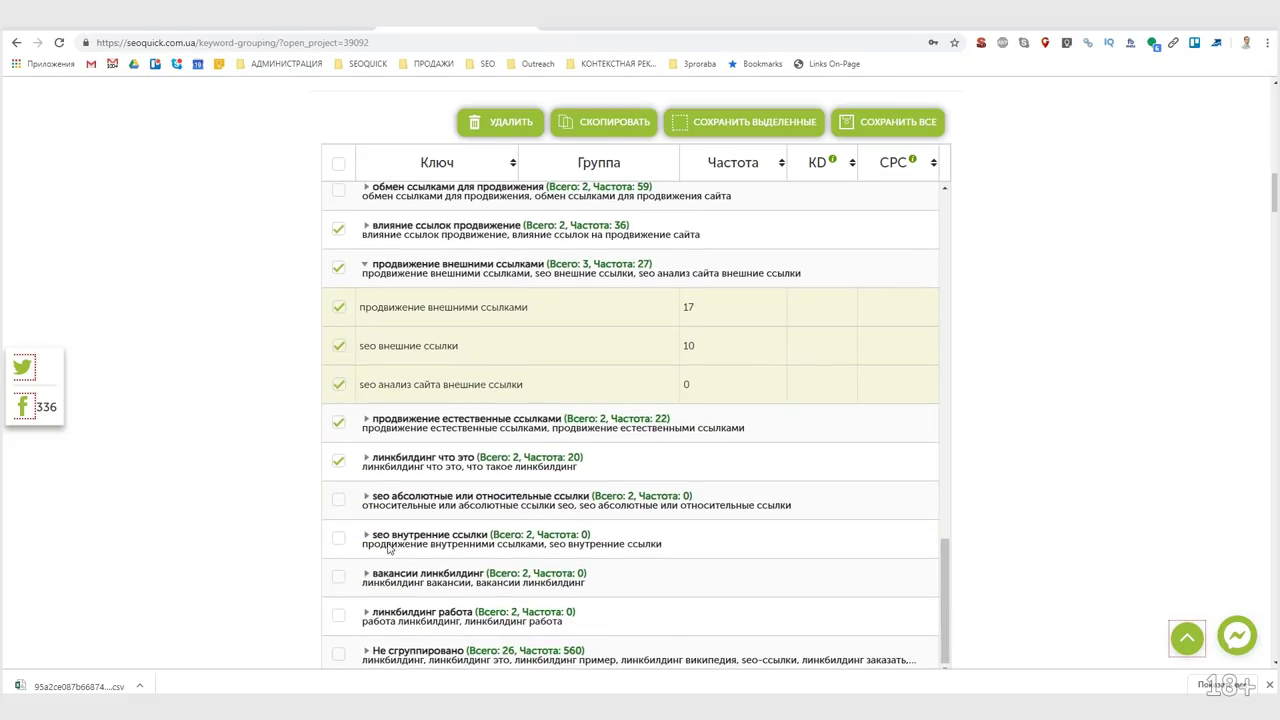
{"action": "scroll", "coordinate": [990, 583], "scroll_direction": "up", "scroll_amount": 7}
{"action": "scroll", "coordinate": [977, 563], "scroll_direction": "down", "scroll_amount": 3}
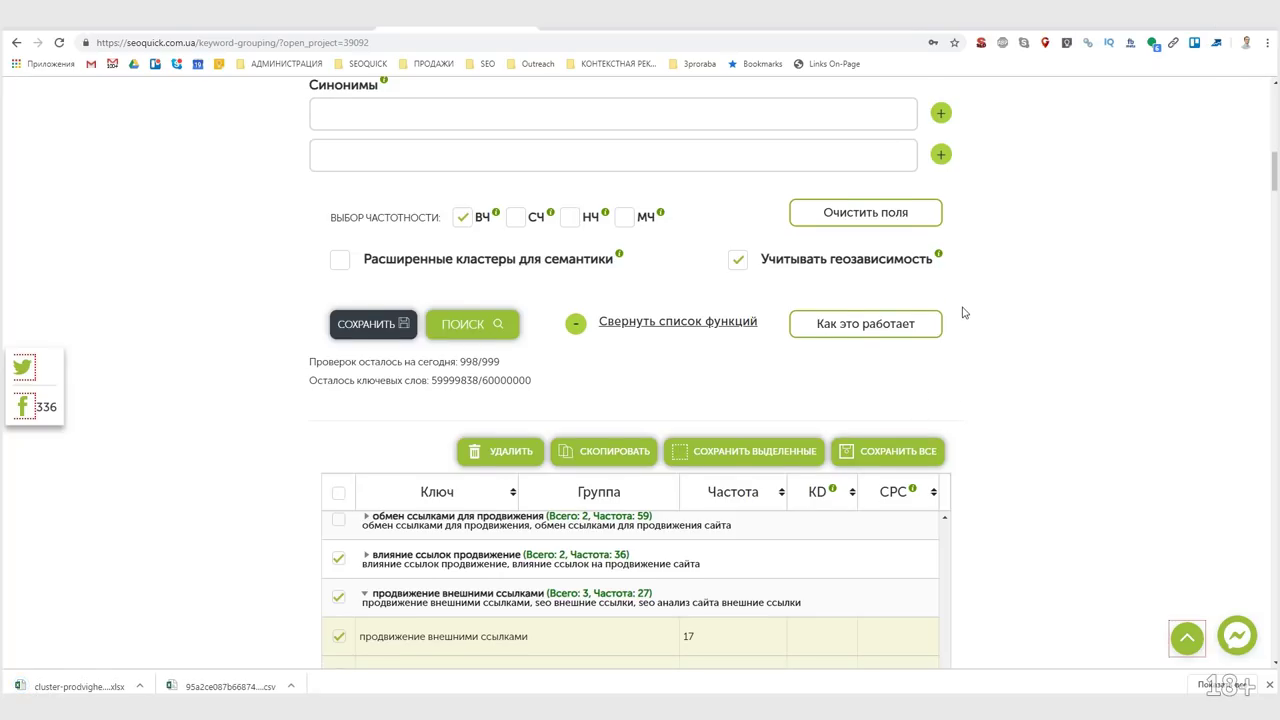
{"action": "scroll", "coordinate": [963, 313], "scroll_direction": "down", "scroll_amount": 3}
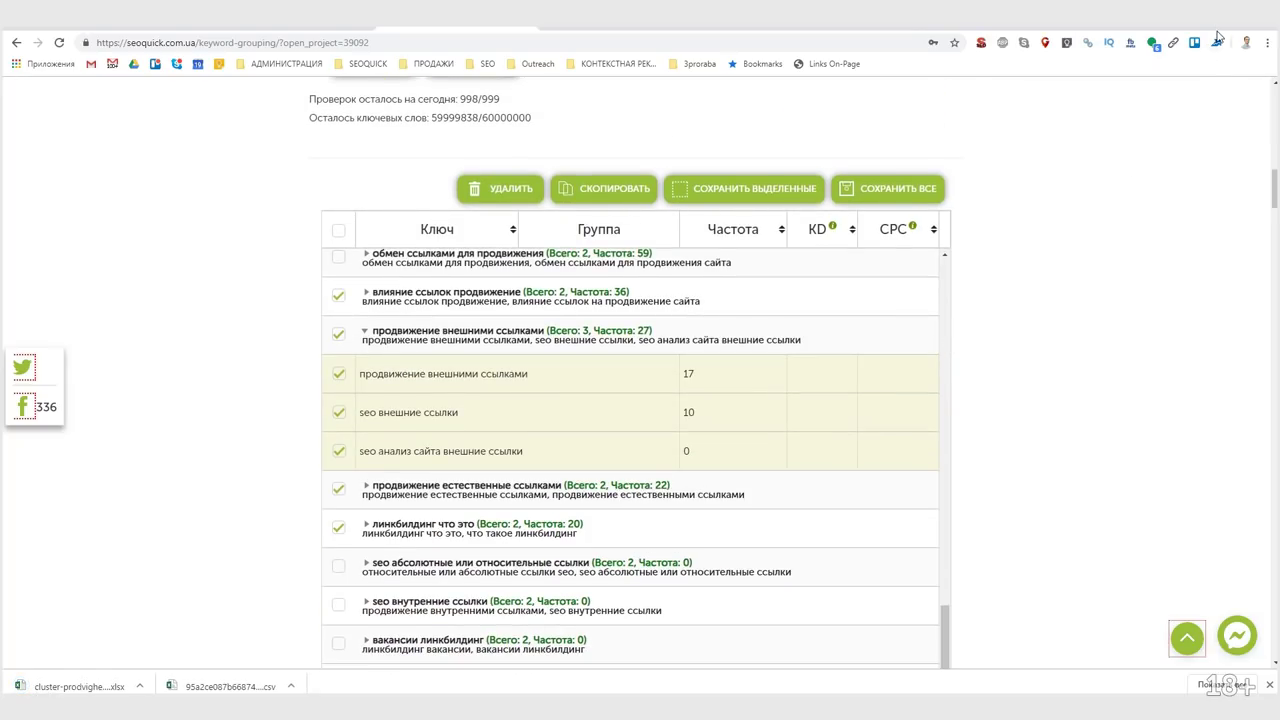
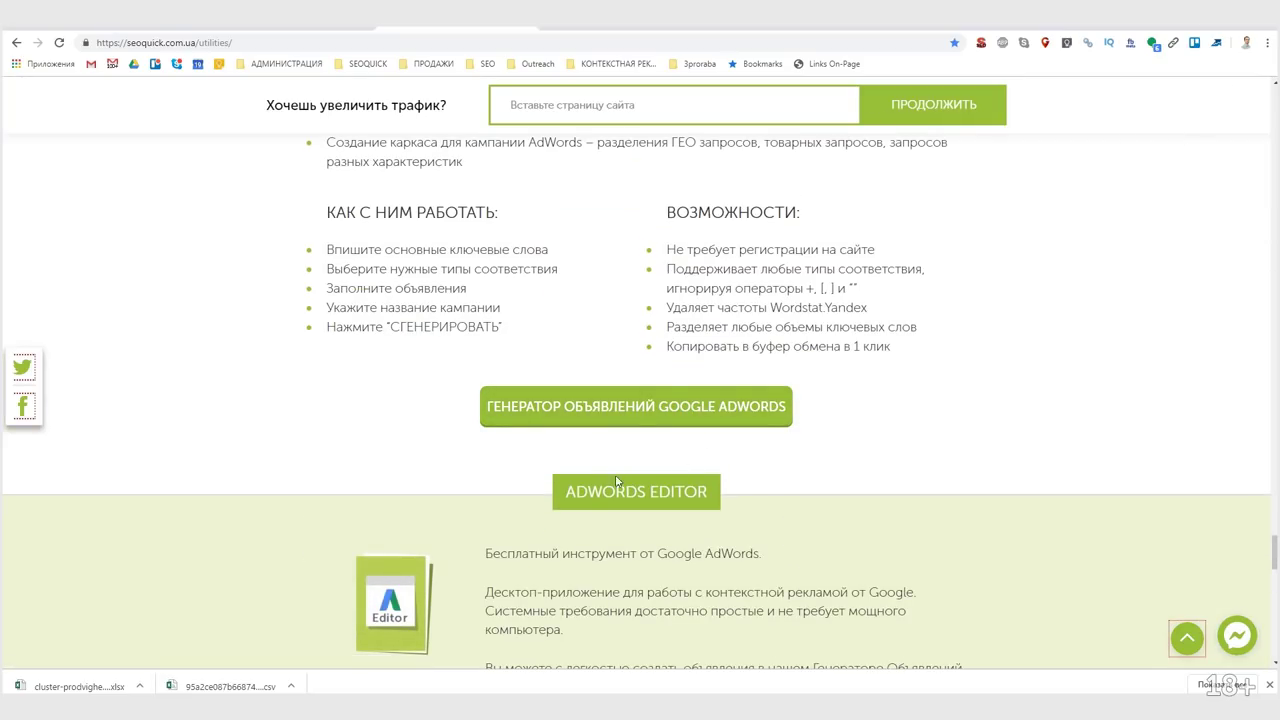
Open the Google AdWords ad generator and insert the clustered link-building keywords with their group names into the word list
{"action": "left_click", "coordinate": [671, 394]}
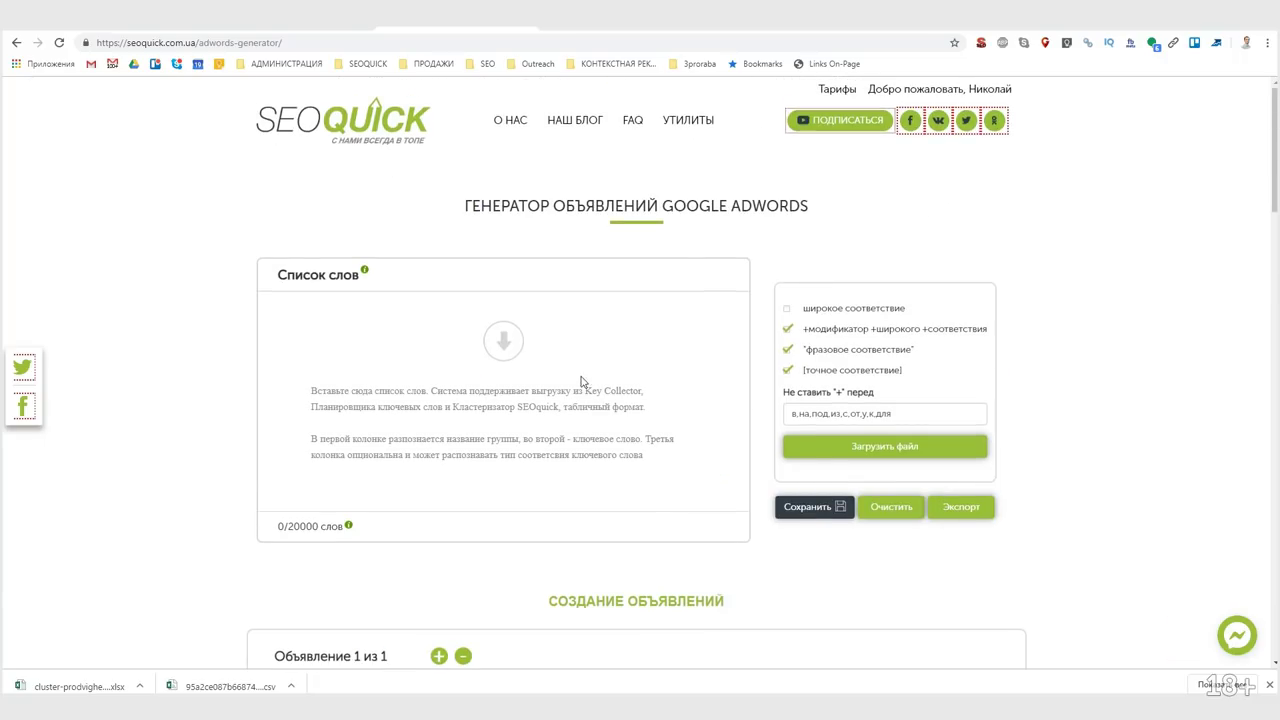
{"action": "left_click", "coordinate": [544, 318]}
{"action": "double_click", "coordinate": [287, 100]}
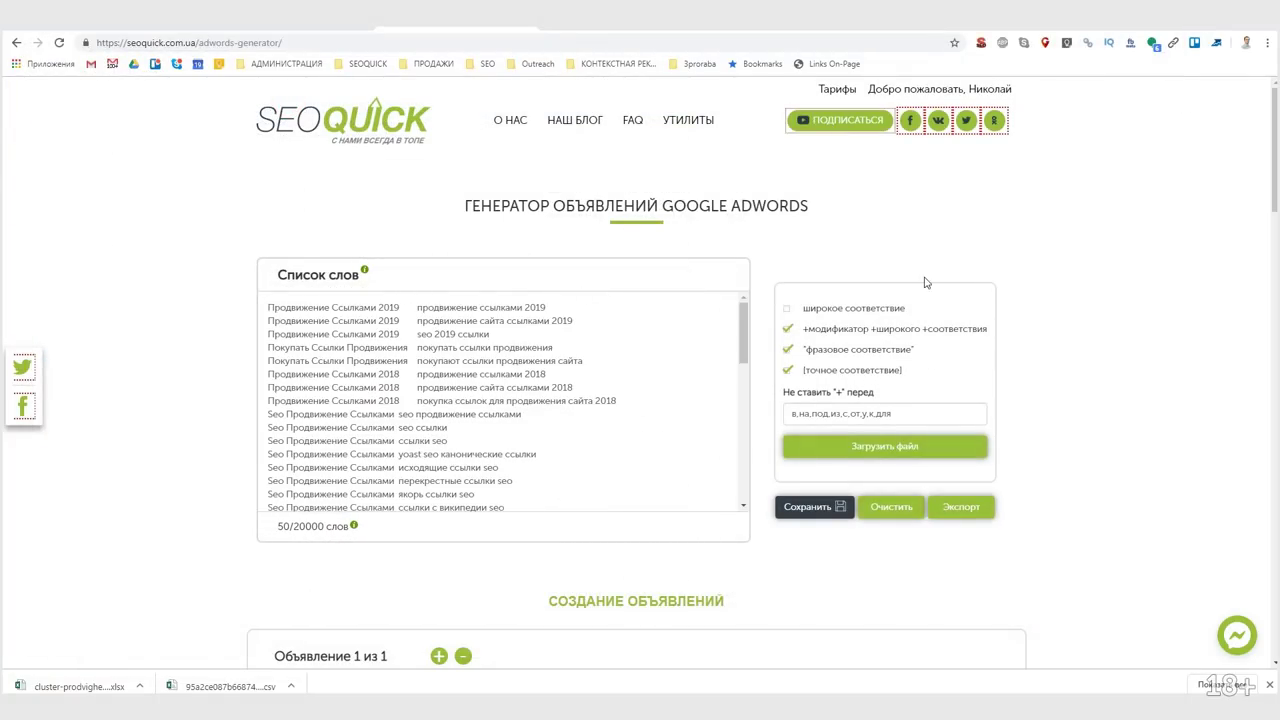
{"action": "left_click_drag", "start_coordinate": [745, 335], "coordinate": [732, 496]}
{"action": "scroll", "coordinate": [503, 336], "scroll_direction": "up", "scroll_amount": 10}
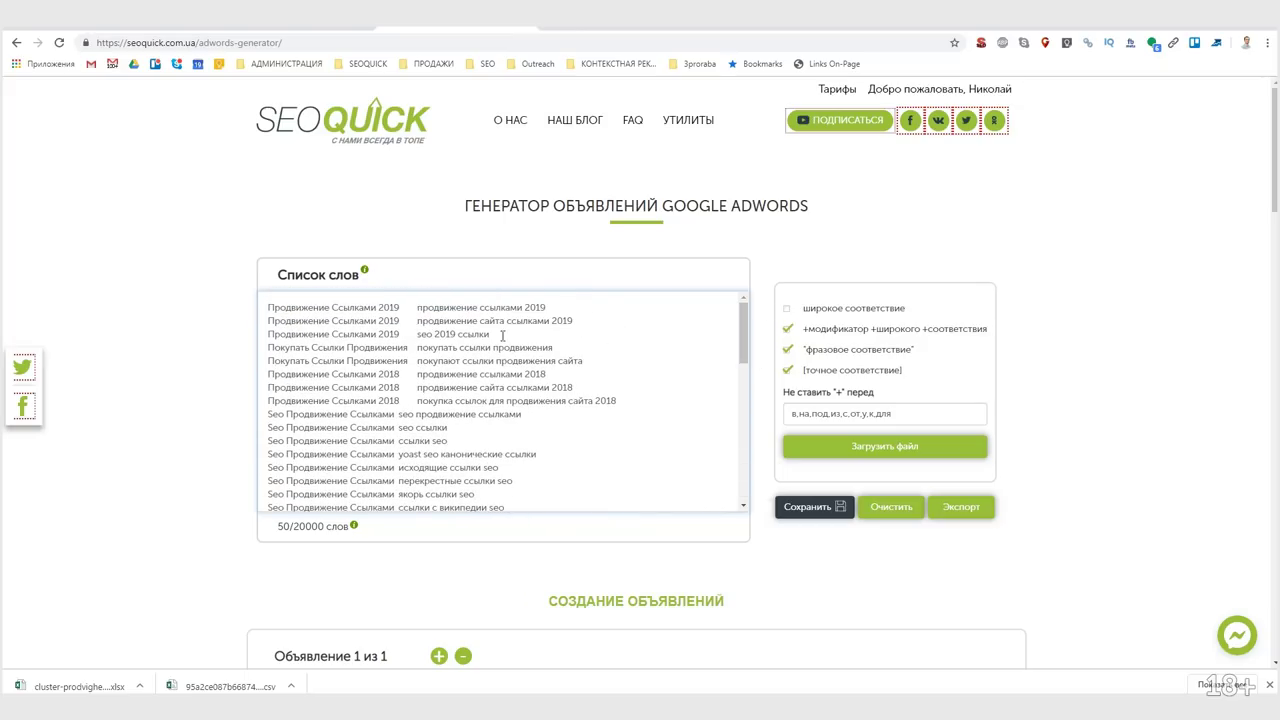
Show the ad creation section and page the ad preview forward to page 5
{"action": "scroll", "coordinate": [651, 471], "scroll_direction": "down", "scroll_amount": 2}
{"action": "scroll", "coordinate": [1062, 433], "scroll_direction": "down", "scroll_amount": 1}
{"action": "scroll", "coordinate": [1062, 433], "scroll_direction": "down", "scroll_amount": 5}
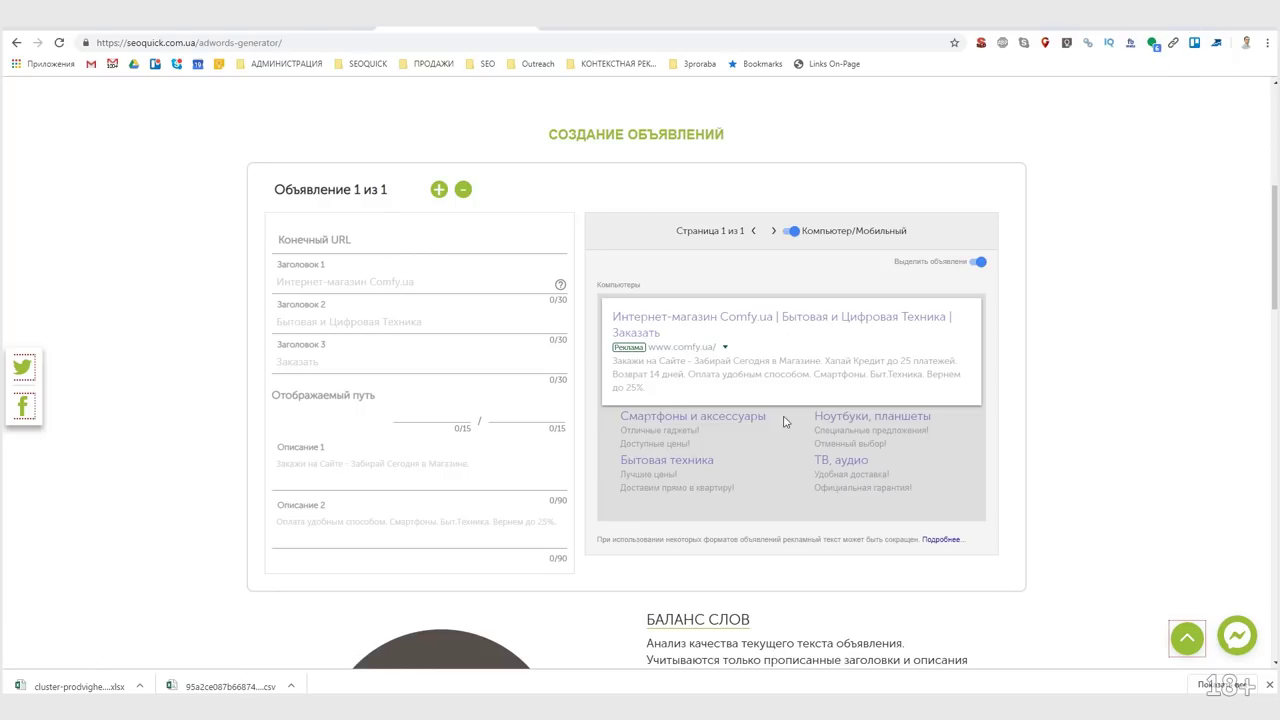
{"action": "left_click", "coordinate": [774, 230]}
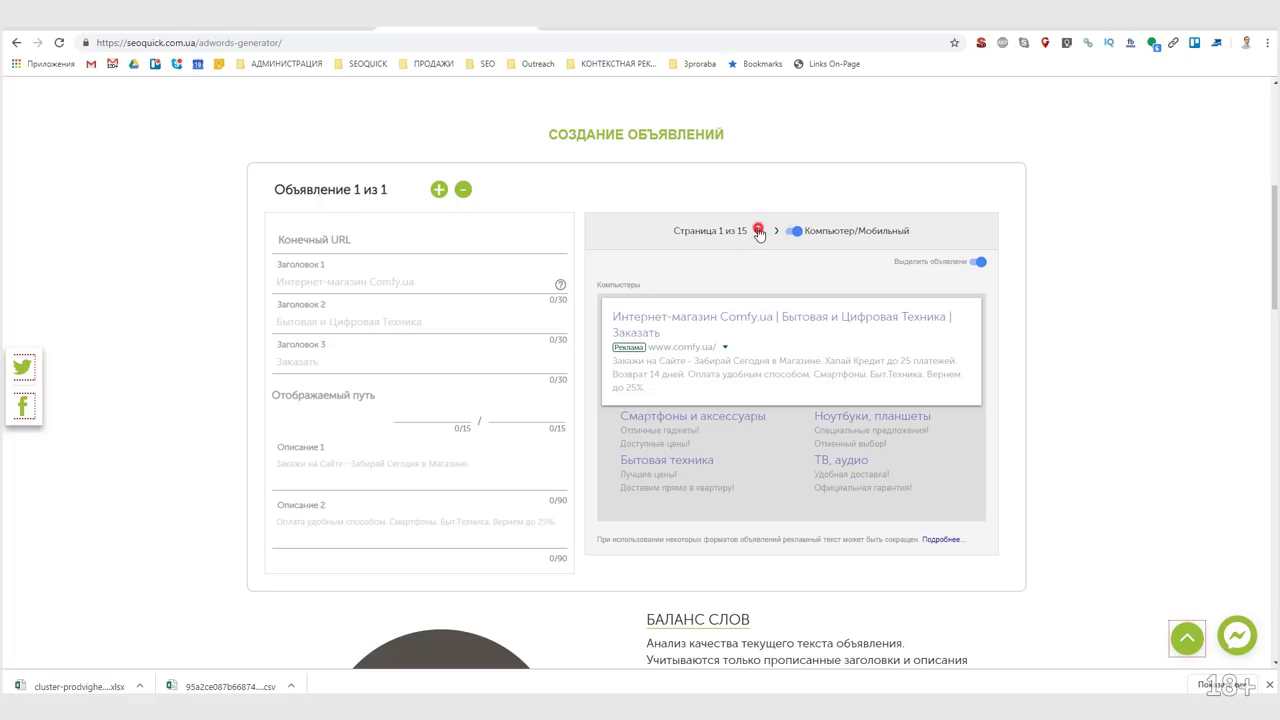
{"action": "left_click", "coordinate": [775, 232]}
{"action": "left_click", "coordinate": [775, 232]}
{"action": "left_click", "coordinate": [775, 232]}
{"action": "left_click", "coordinate": [775, 232]}
{"action": "scroll", "coordinate": [324, 381], "scroll_direction": "up", "scroll_amount": 2}
{"action": "left_click", "coordinate": [324, 378]}
{"action": "left_click", "coordinate": [386, 406]}
{"action": "left_click", "coordinate": [206, 426]}
Enter the placeholder "[KeyWord]" as the ad's headline 1
{"action": "left_click", "coordinate": [345, 420]}
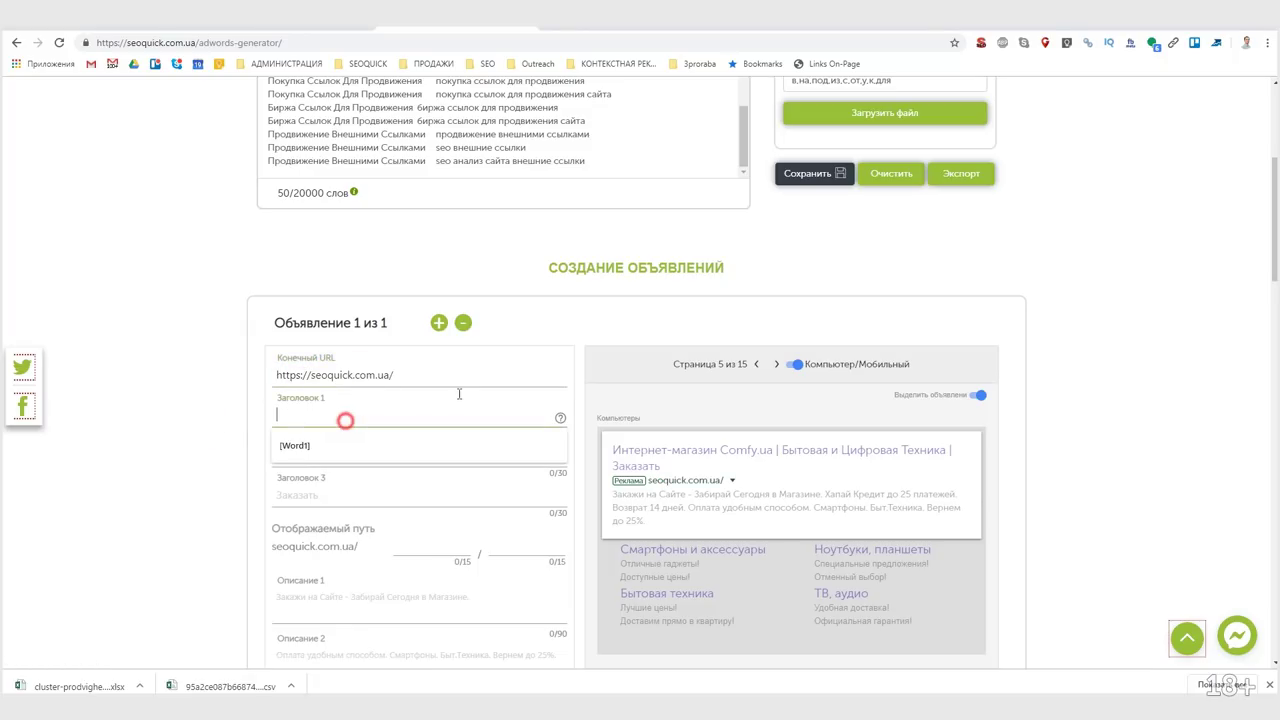
{"action": "scroll", "coordinate": [437, 529], "scroll_direction": "down", "scroll_amount": 2}
{"action": "scroll", "coordinate": [403, 520], "scroll_direction": "up", "scroll_amount": 2}
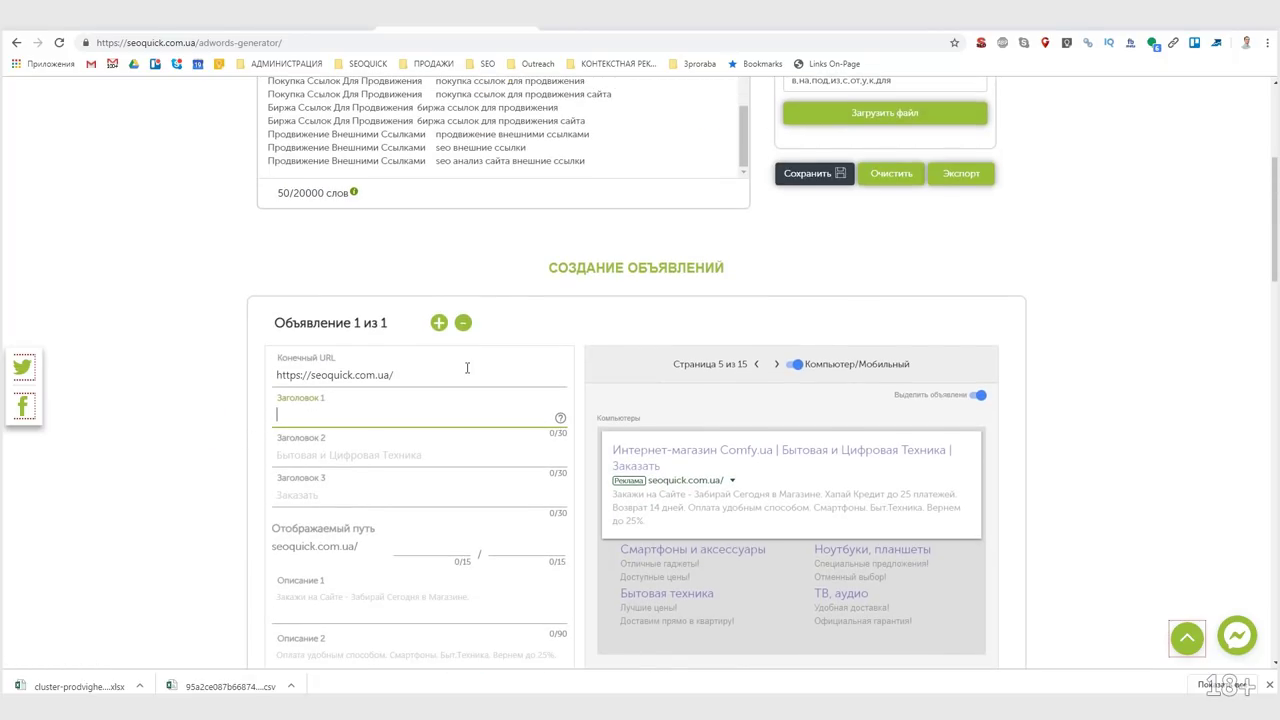
{"action": "mouse_move", "coordinate": [561, 419]}
{"action": "type", "text": "["}
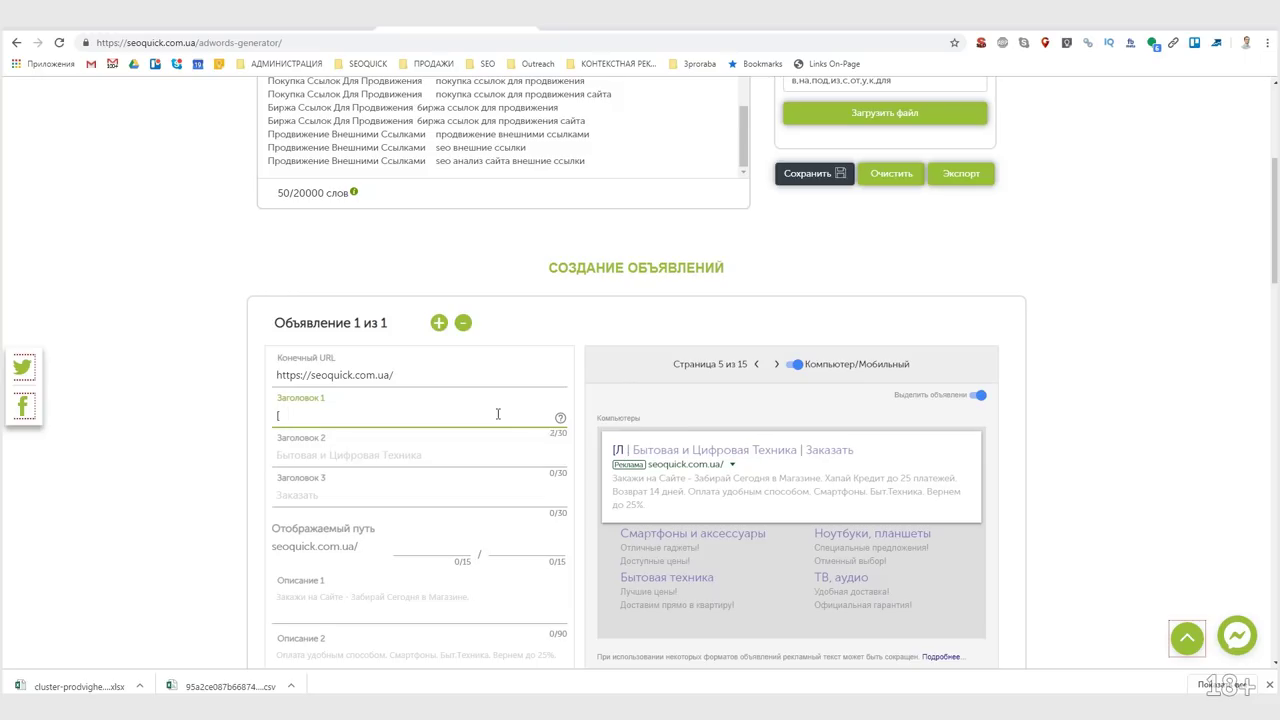
{"action": "type", "text": "KeyW"}
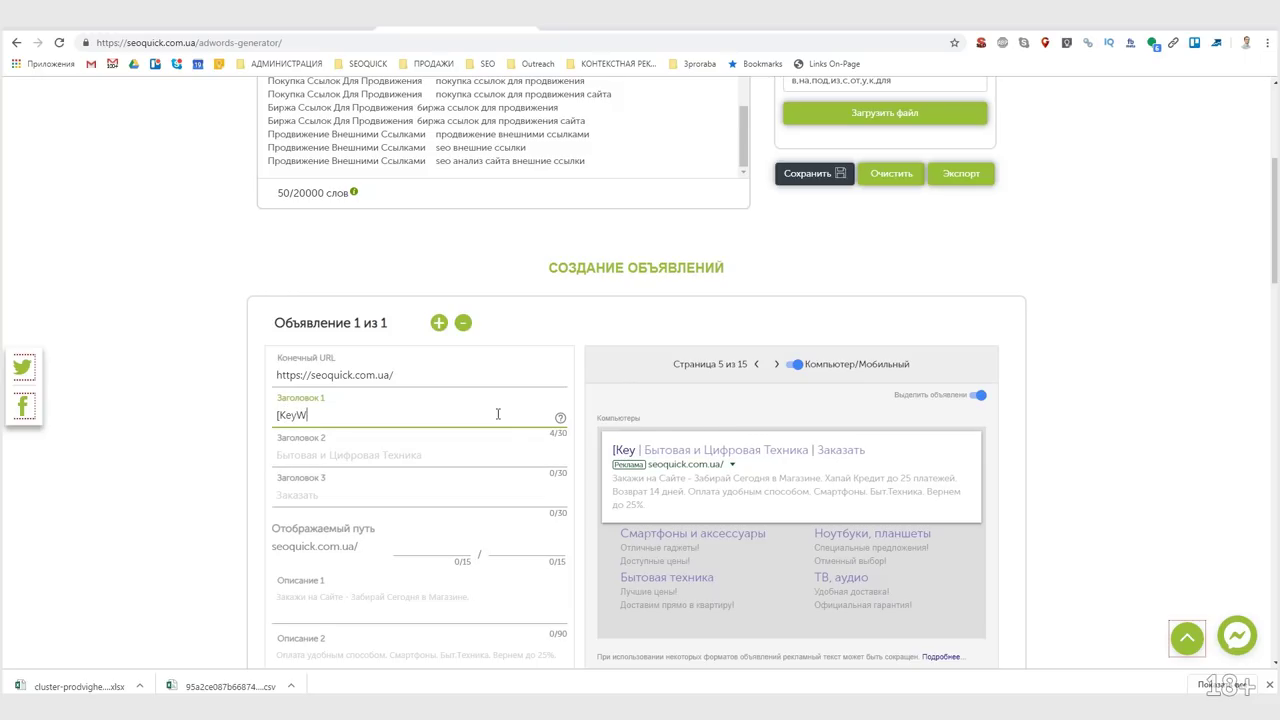
{"action": "type", "text": "ordъ"}
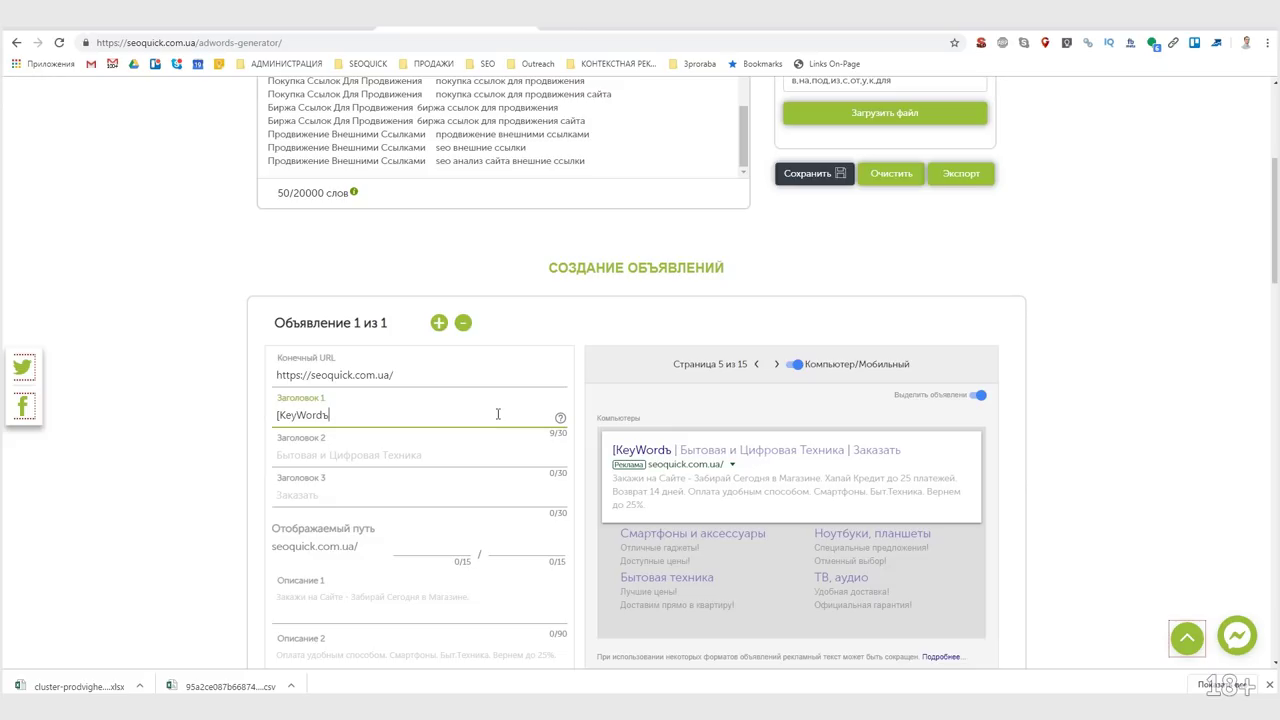
{"action": "key", "text": "BackSpace"}
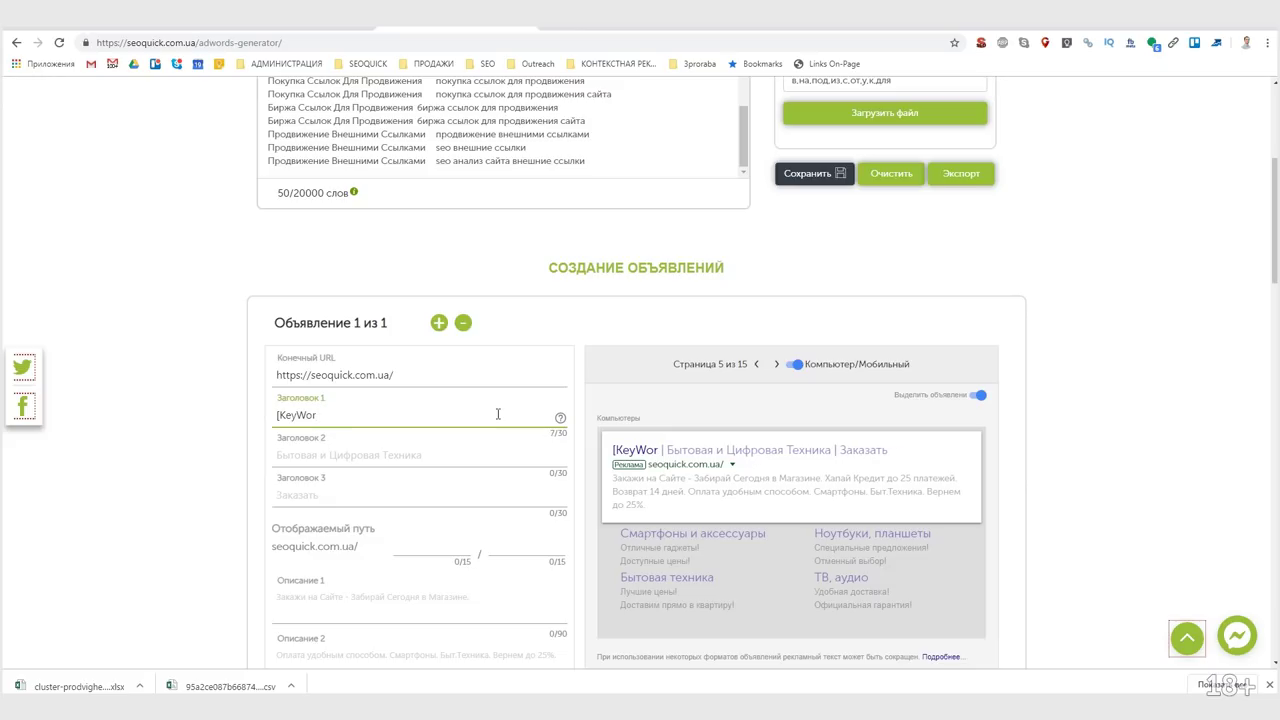
{"action": "type", "text": "]"}
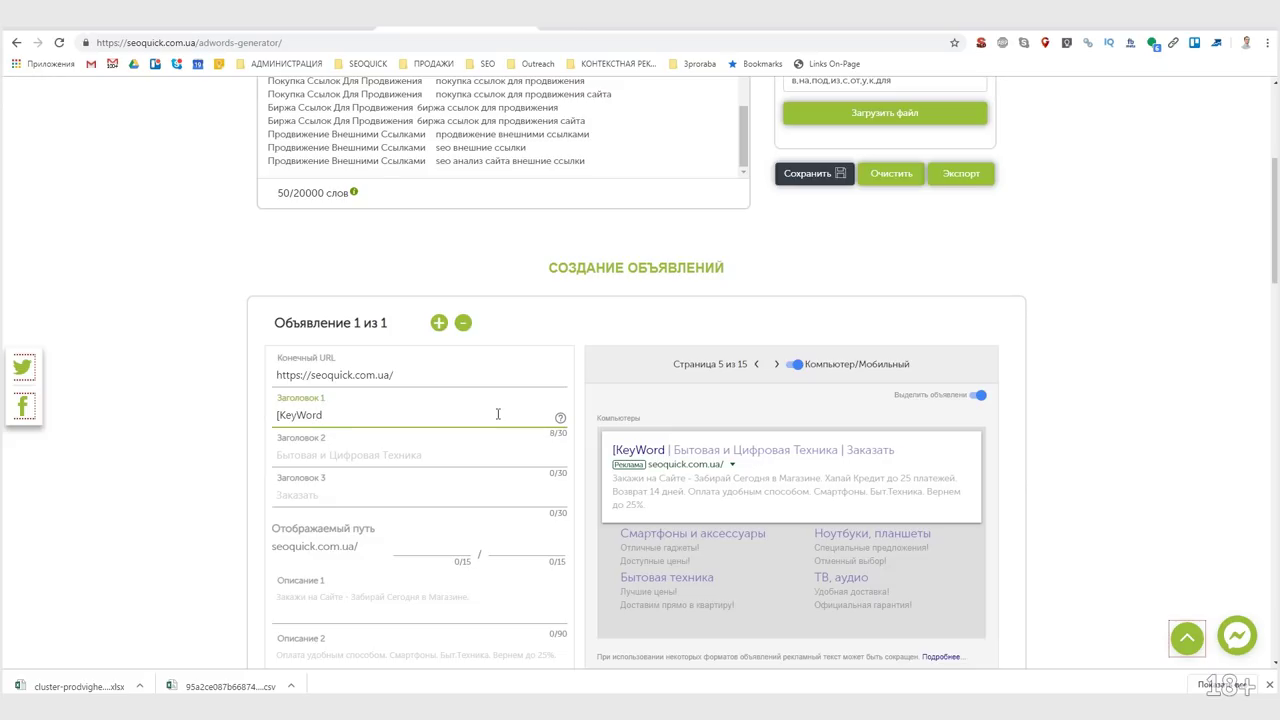
Page the ad preview back to page 1 and forward to page 5 to check headline 1 for different keyword groups
{"action": "left_click", "coordinate": [758, 366]}
{"action": "left_click", "coordinate": [758, 366]}
{"action": "left_click", "coordinate": [758, 366]}
{"action": "left_click", "coordinate": [758, 366]}
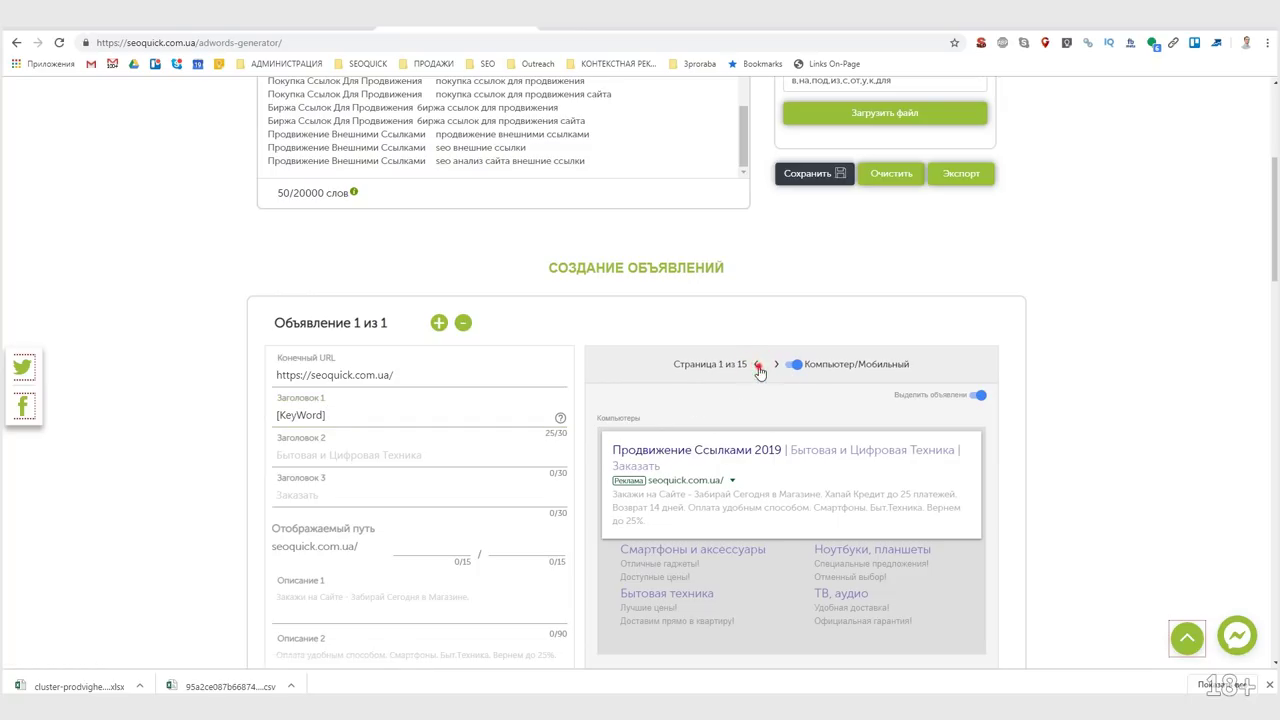
{"action": "left_click", "coordinate": [775, 366]}
{"action": "left_click", "coordinate": [775, 366]}
{"action": "left_click", "coordinate": [775, 366]}
{"action": "left_click", "coordinate": [776, 366]}
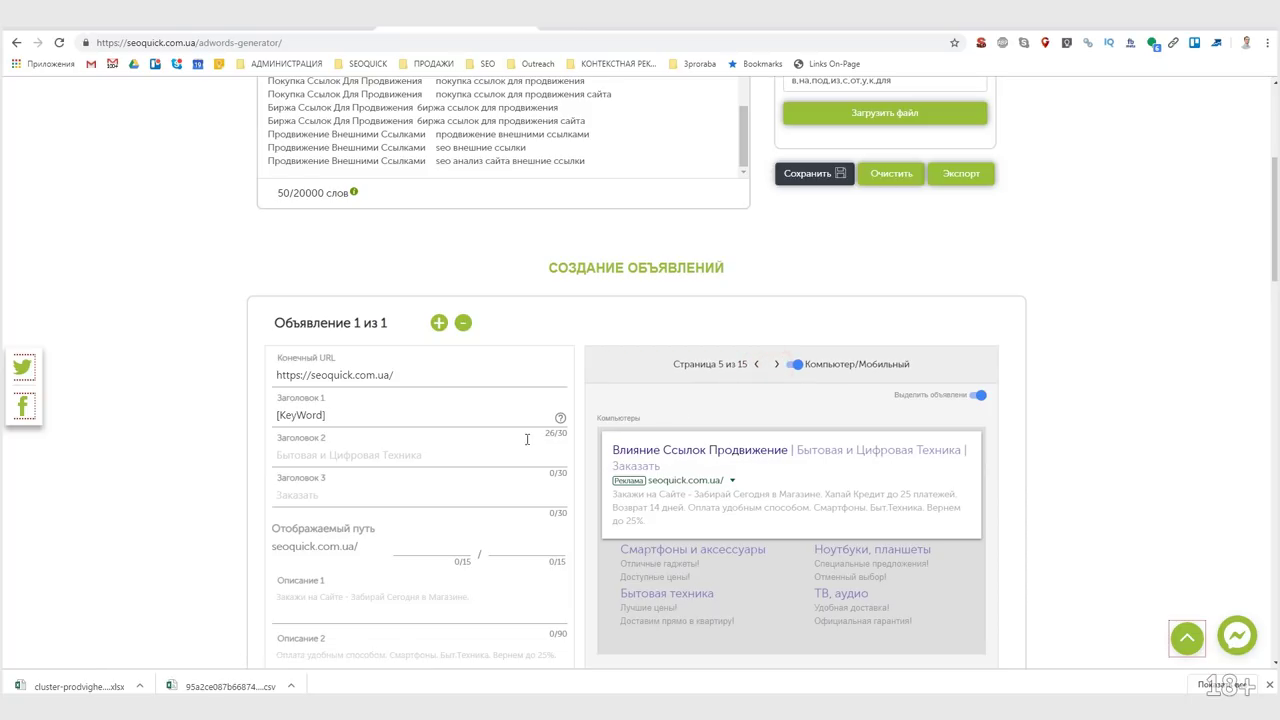
Change headline 1 to the placeholder "[KeyWord1]" and compare it with the word list
{"action": "left_click", "coordinate": [324, 414]}
{"action": "left_click_drag", "start_coordinate": [346, 414], "coordinate": [243, 414]}
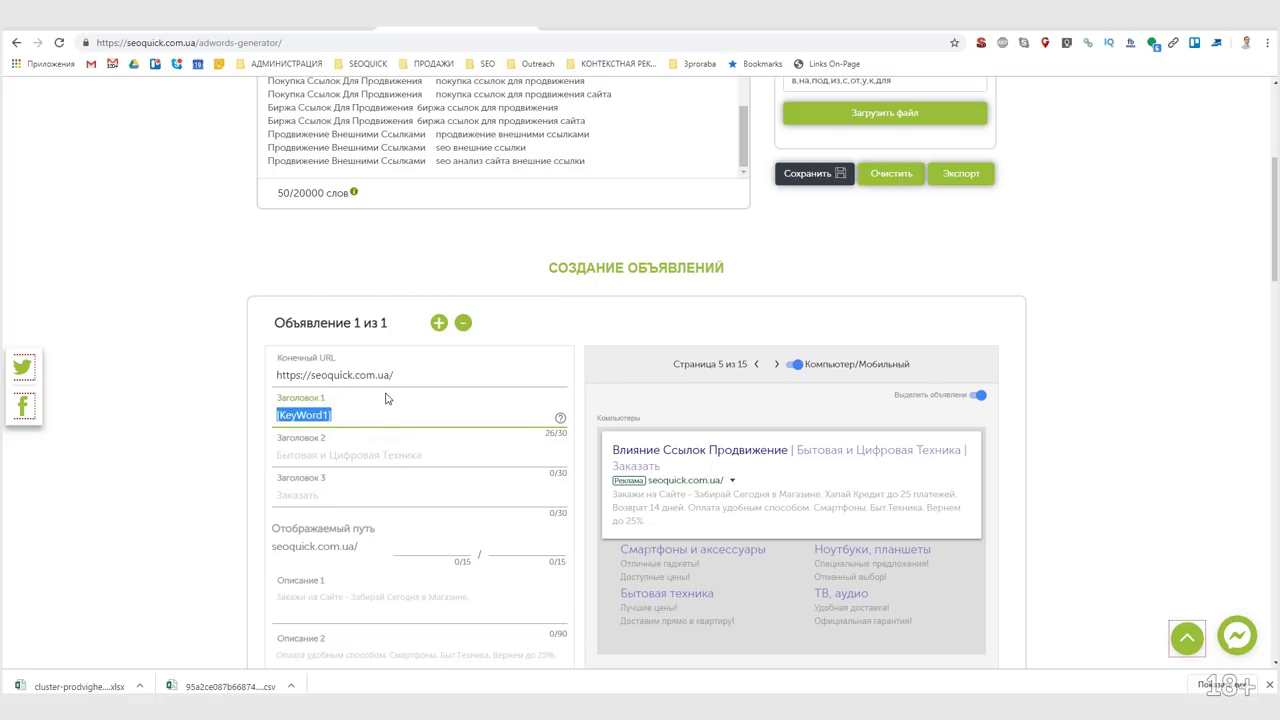
{"action": "scroll", "coordinate": [431, 397], "scroll_direction": "up", "scroll_amount": 2}
{"action": "scroll", "coordinate": [600, 283], "scroll_direction": "up", "scroll_amount": 5}
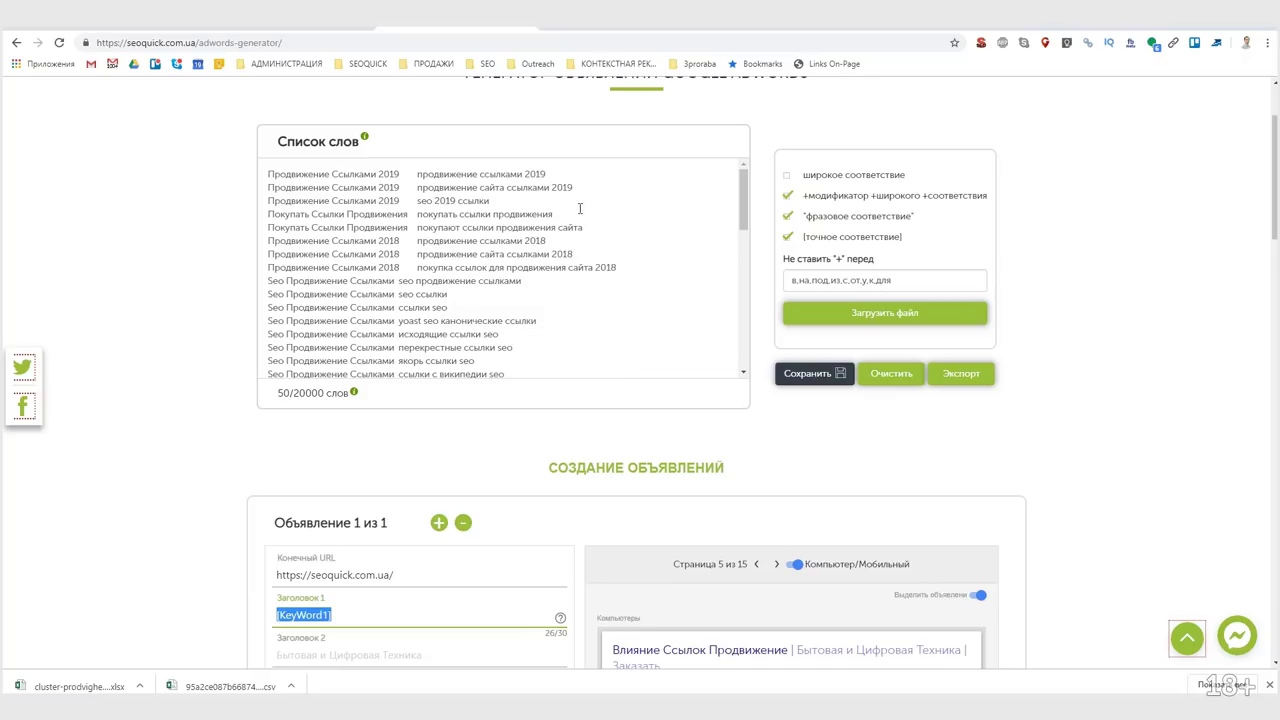
{"action": "scroll", "coordinate": [607, 472], "scroll_direction": "down", "scroll_amount": 3}
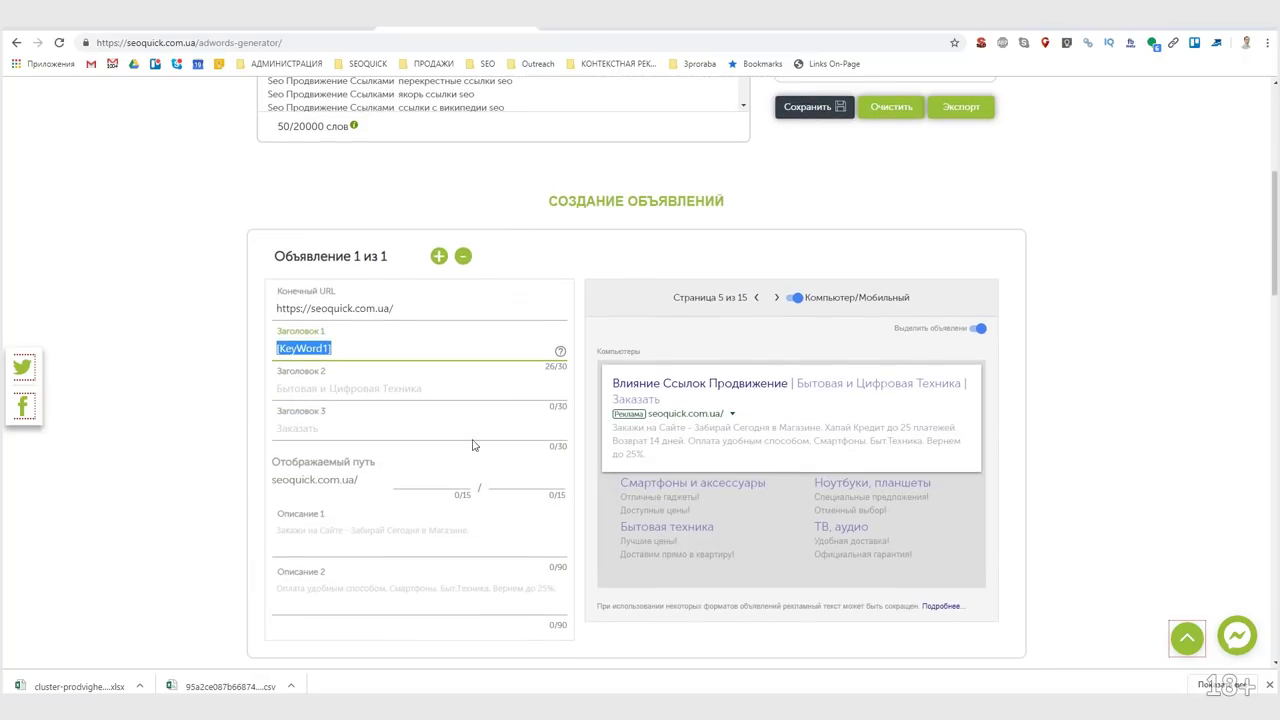
Enter "Только белые методы продвижени" as the ad's headline 2
{"action": "left_click", "coordinate": [384, 388]}
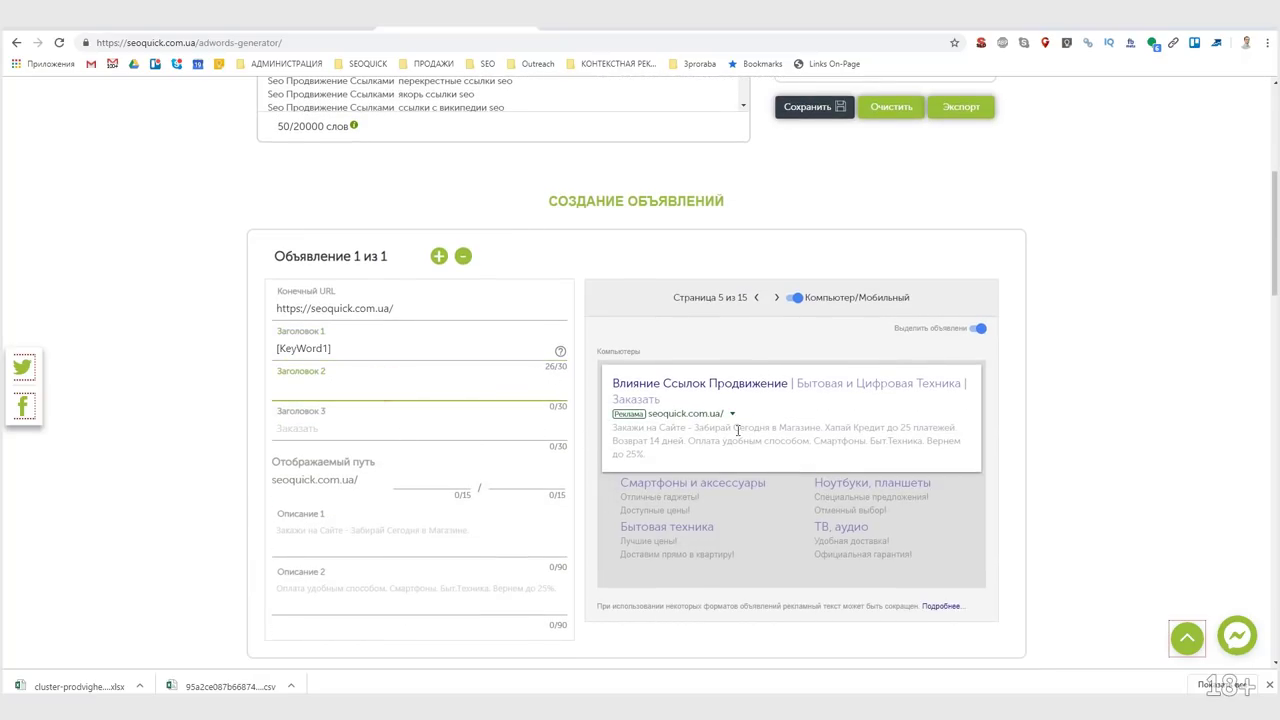
{"action": "type", "text": "Только белв"}
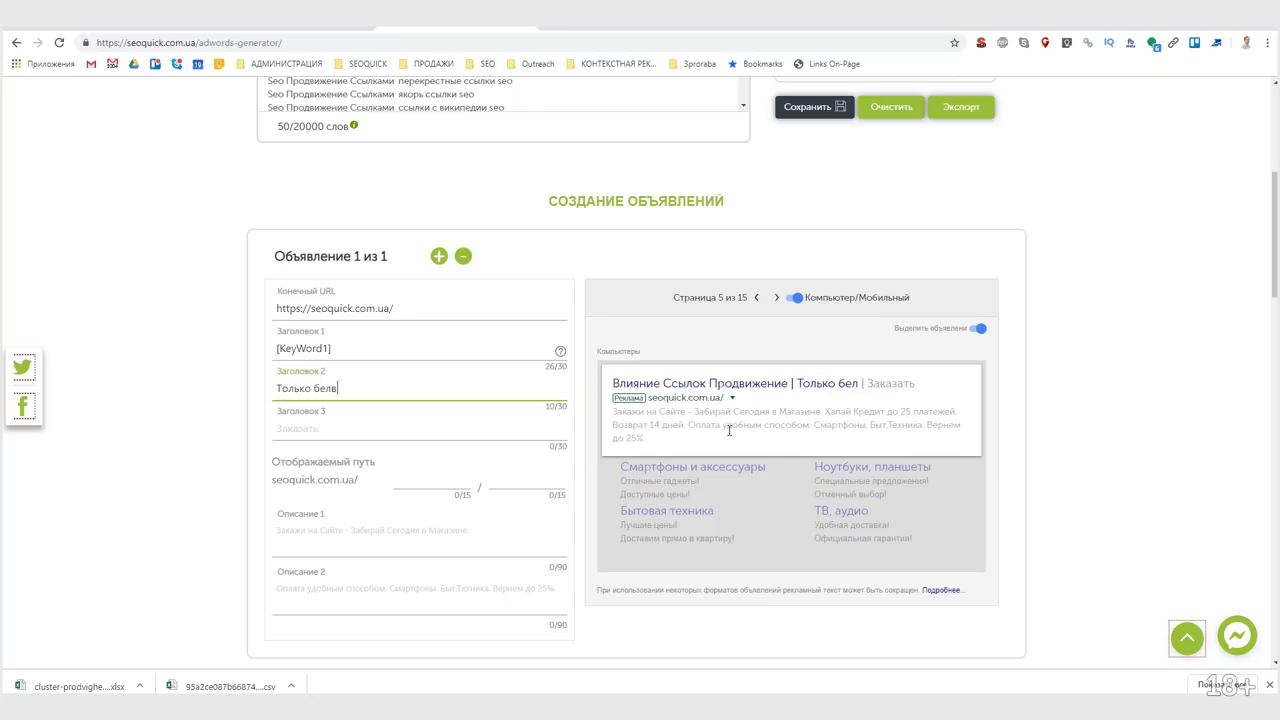
{"action": "key", "text": "BackSpace"}
{"action": "type", "text": "ые мето"}
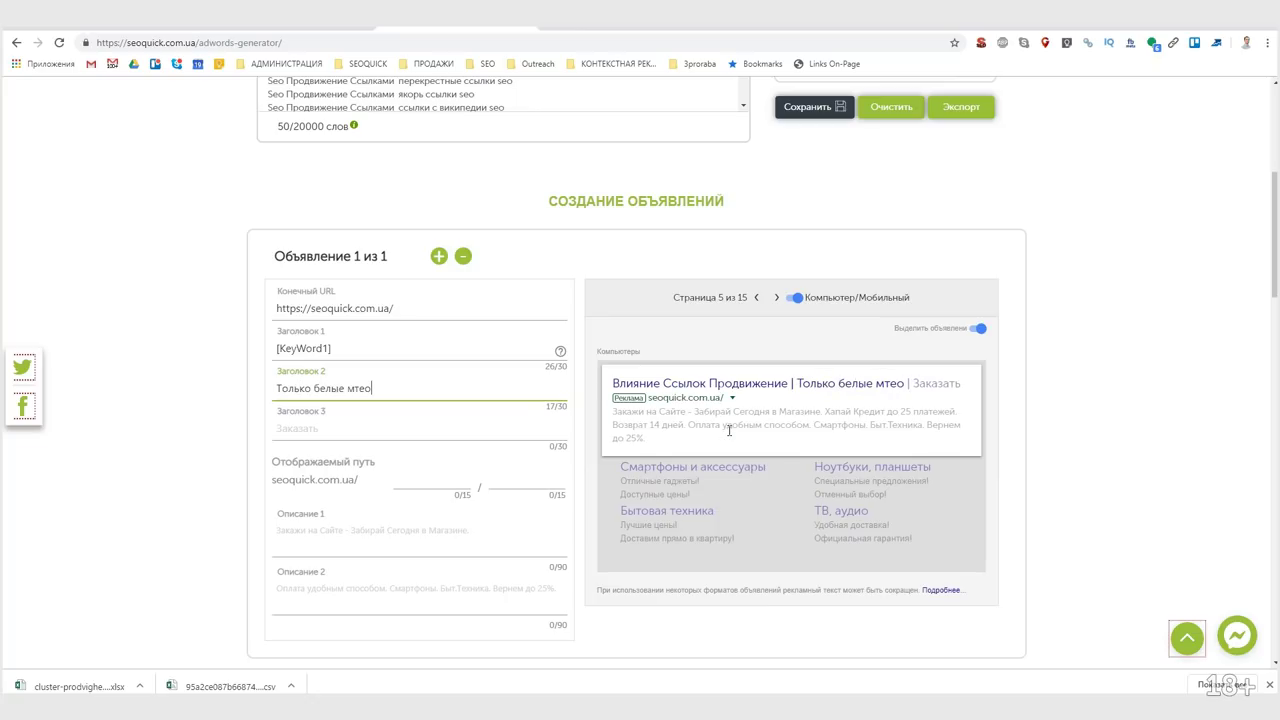
{"action": "type", "text": "ды продвиж"}
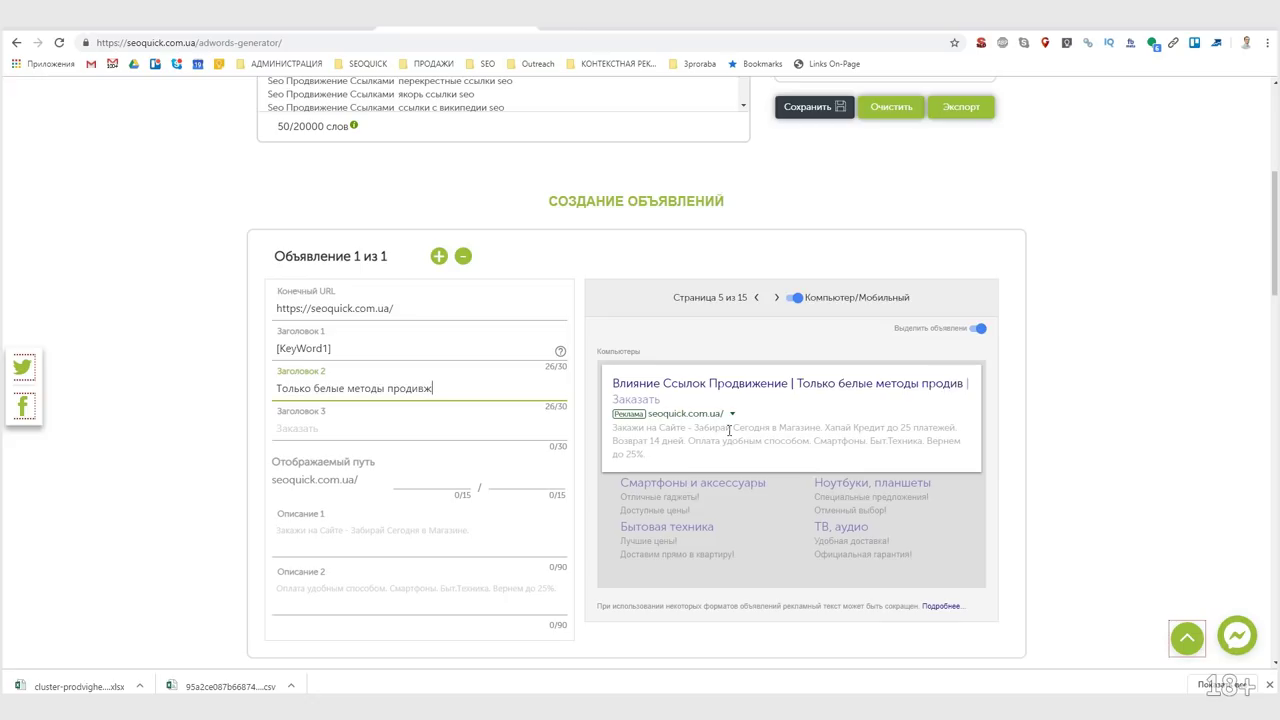
{"action": "type", "text": "ени"}
{"action": "key", "text": "Tab"}
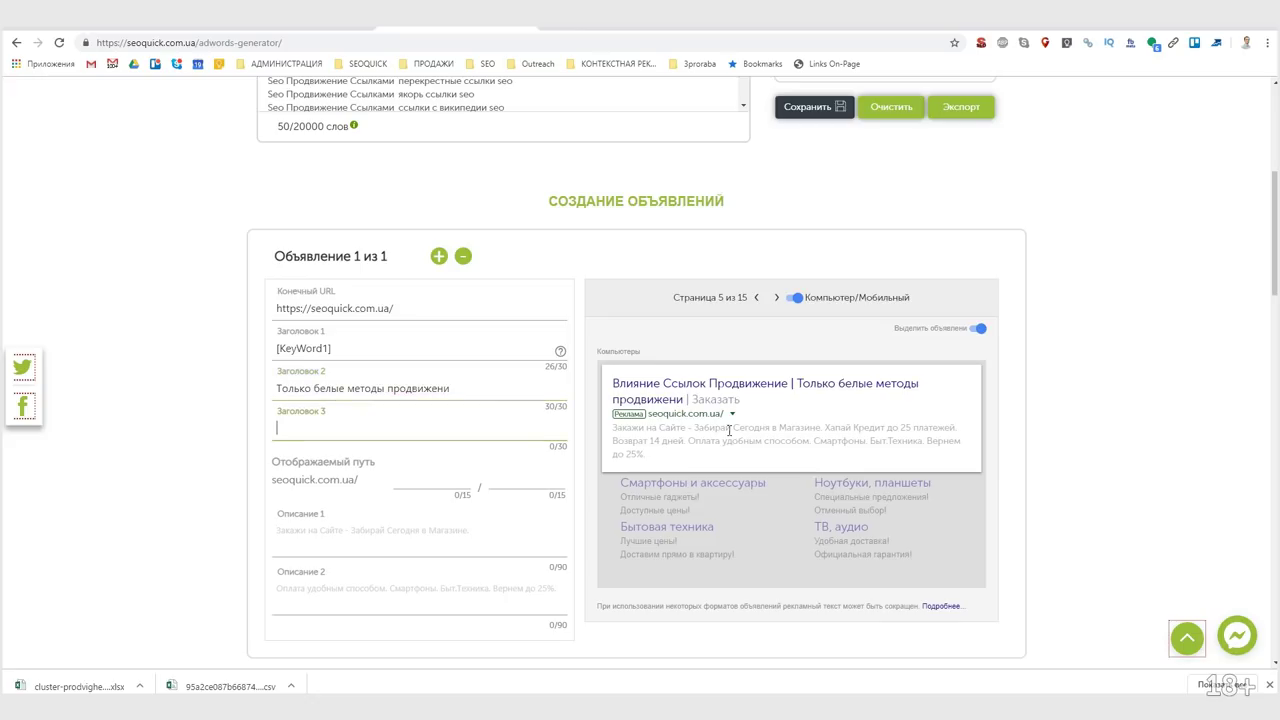
Shorten and complete headline 2 so that it reads "Белые методы продвижения"
{"action": "left_click_drag", "start_coordinate": [319, 386], "coordinate": [241, 386]}
{"action": "type", "text": "Б"}
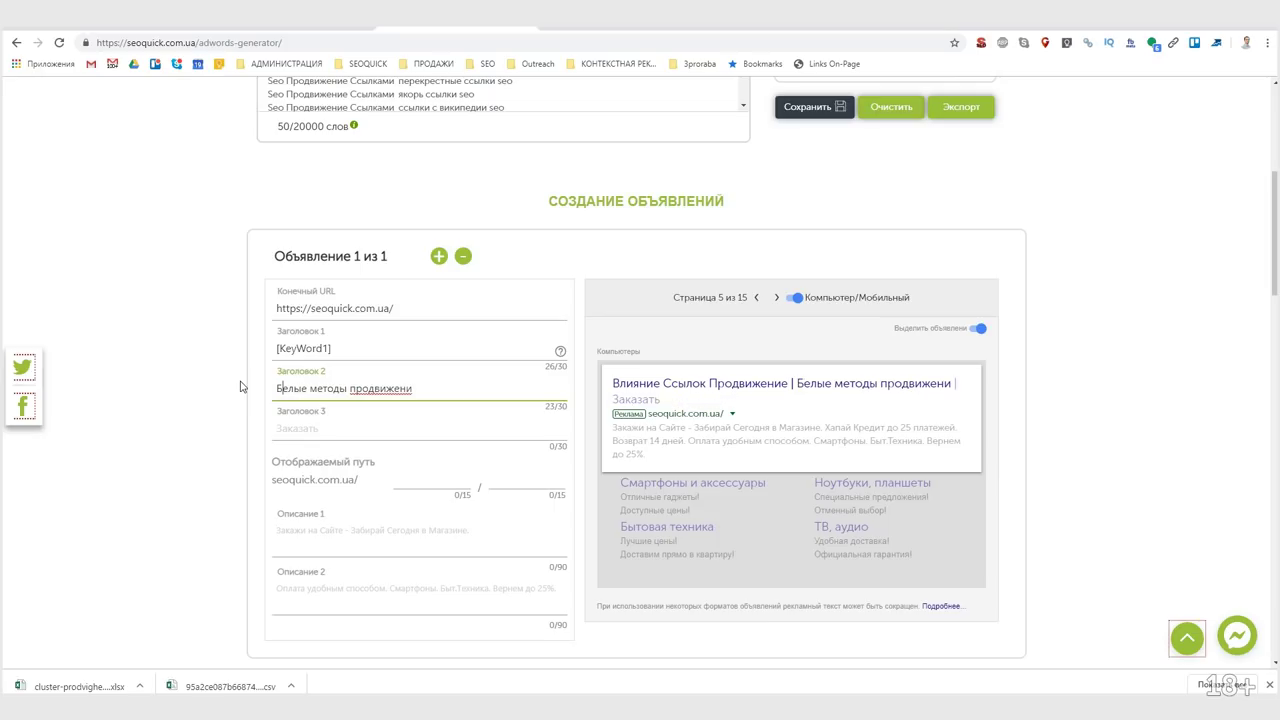
{"action": "key", "text": "End"}
{"action": "type", "text": "я"}
Set the ad's headline 3 to "SEOquick"
{"action": "key", "text": "Tab"}
{"action": "type", "text": "SEOC"}
{"action": "key", "text": "BackSpace"}
{"action": "key", "text": "BackSpace"}
{"action": "type", "text": "Oquick"}
{"action": "key", "text": "Tab"}
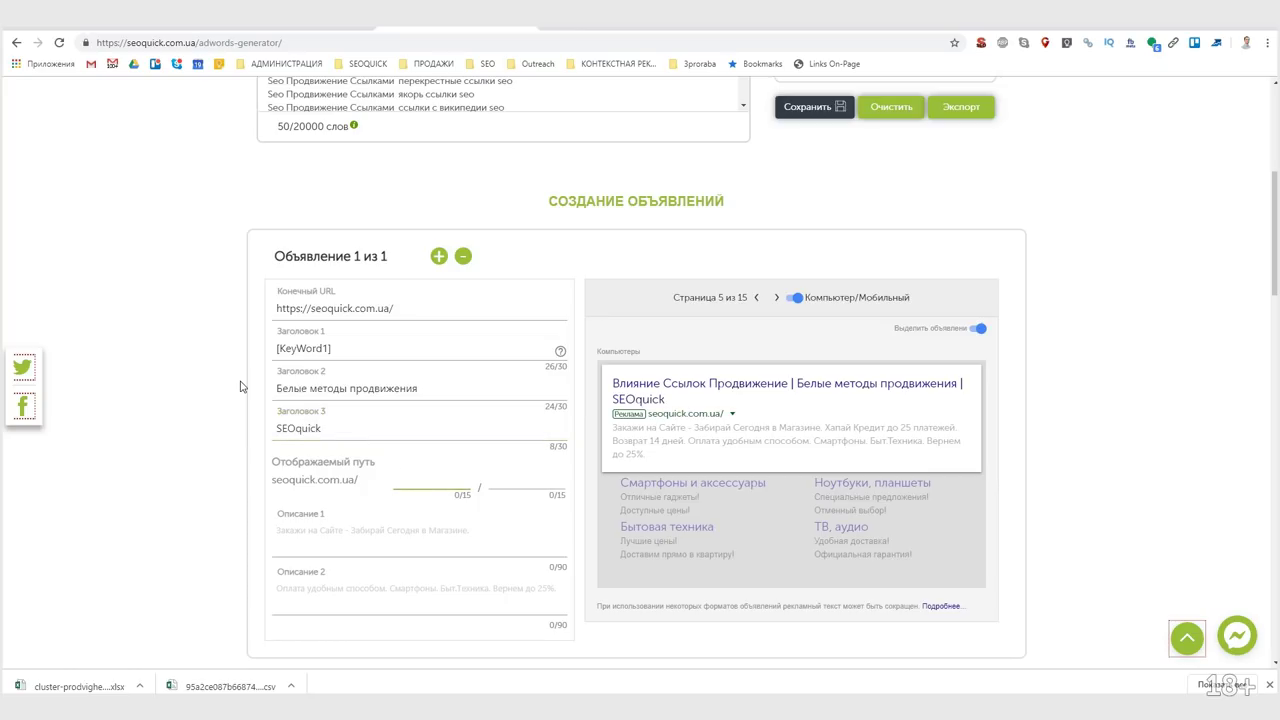
Fill the two parts of the display path with the placeholders "[Word1]" and "[Word2]"
{"action": "left_click", "coordinate": [417, 474]}
{"action": "type", "text": "[Word1]"}
{"action": "key", "text": "ctrl+a"}
{"action": "key", "text": "ctrl+c"}
{"action": "left_click", "coordinate": [521, 484]}
{"action": "key", "text": "ctrl+v"}
{"action": "key", "text": "Left"}
{"action": "key", "text": "BackSpace"}
{"action": "type", "text": "2"}
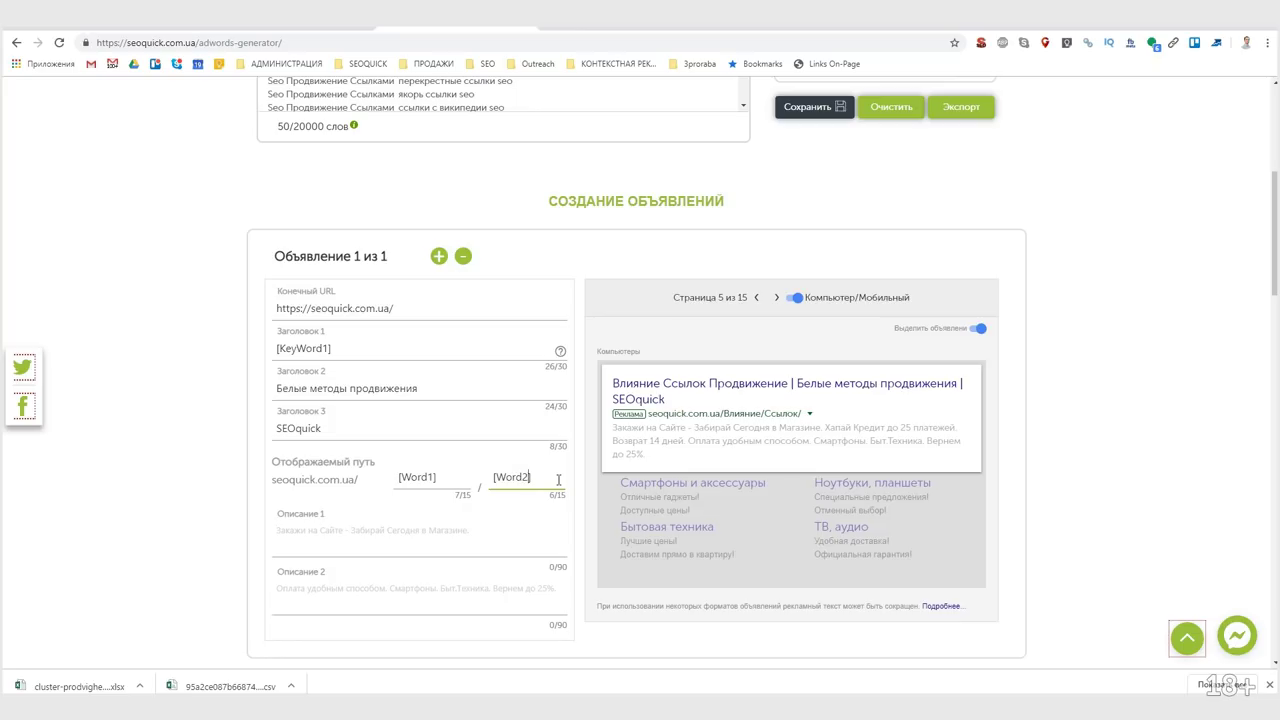
{"action": "scroll", "coordinate": [763, 428], "scroll_direction": "up", "scroll_amount": 4}
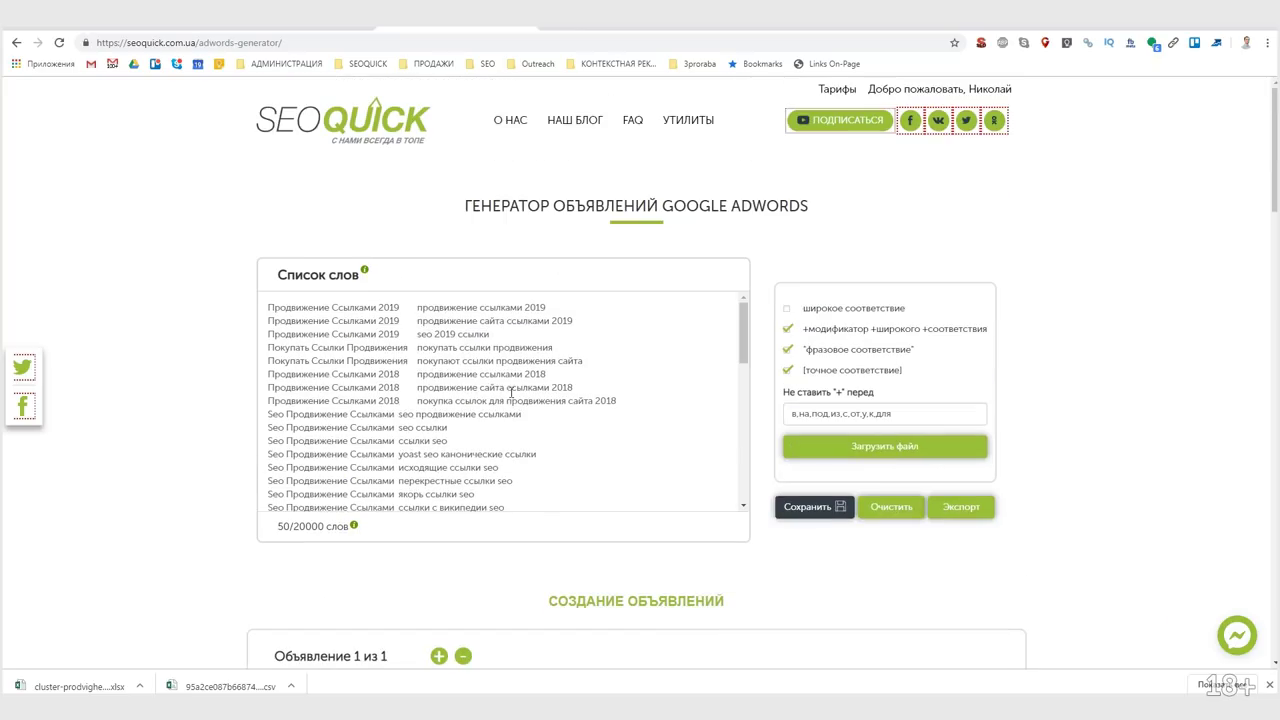
{"action": "scroll", "coordinate": [535, 435], "scroll_direction": "down", "scroll_amount": 2}
{"action": "scroll", "coordinate": [744, 205], "scroll_direction": "up", "scroll_amount": 1}
{"action": "scroll", "coordinate": [1035, 425], "scroll_direction": "down", "scroll_amount": 3}
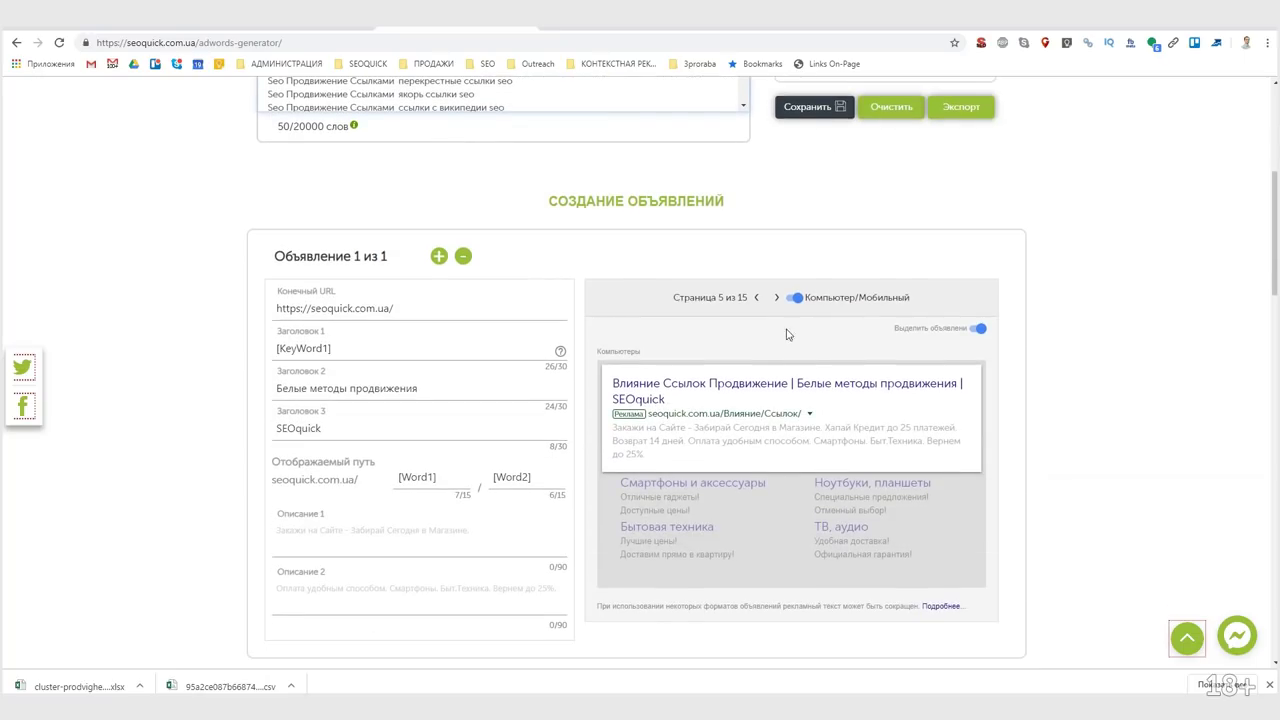
Page back and forth through the generated ad previews to examine how the placeholders fill in for different keywords
{"action": "left_click", "coordinate": [755, 298]}
{"action": "left_click", "coordinate": [755, 298]}
{"action": "left_click", "coordinate": [755, 298]}
{"action": "left_click", "coordinate": [755, 298]}
{"action": "left_click", "coordinate": [755, 298]}
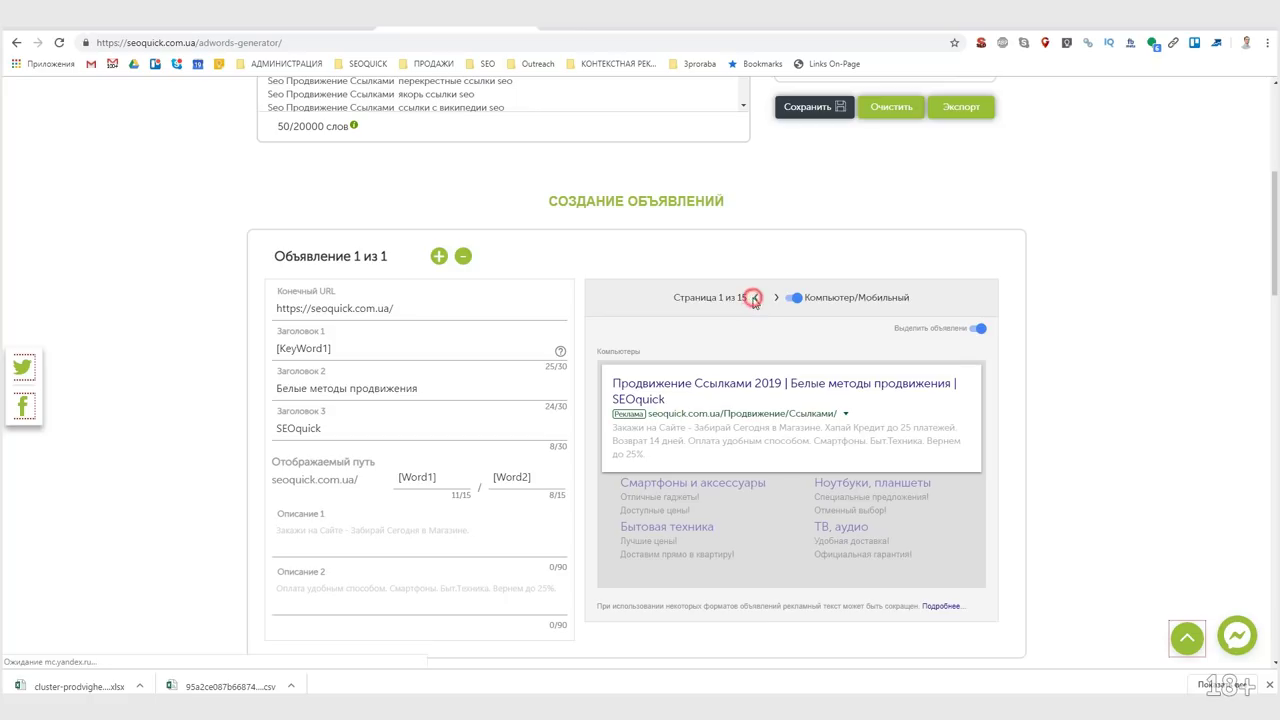
{"action": "left_click", "coordinate": [777, 298]}
{"action": "left_click", "coordinate": [777, 298]}
{"action": "left_click", "coordinate": [777, 298]}
{"action": "left_click", "coordinate": [777, 298]}
{"action": "left_click", "coordinate": [777, 298]}
{"action": "left_click", "coordinate": [777, 298]}
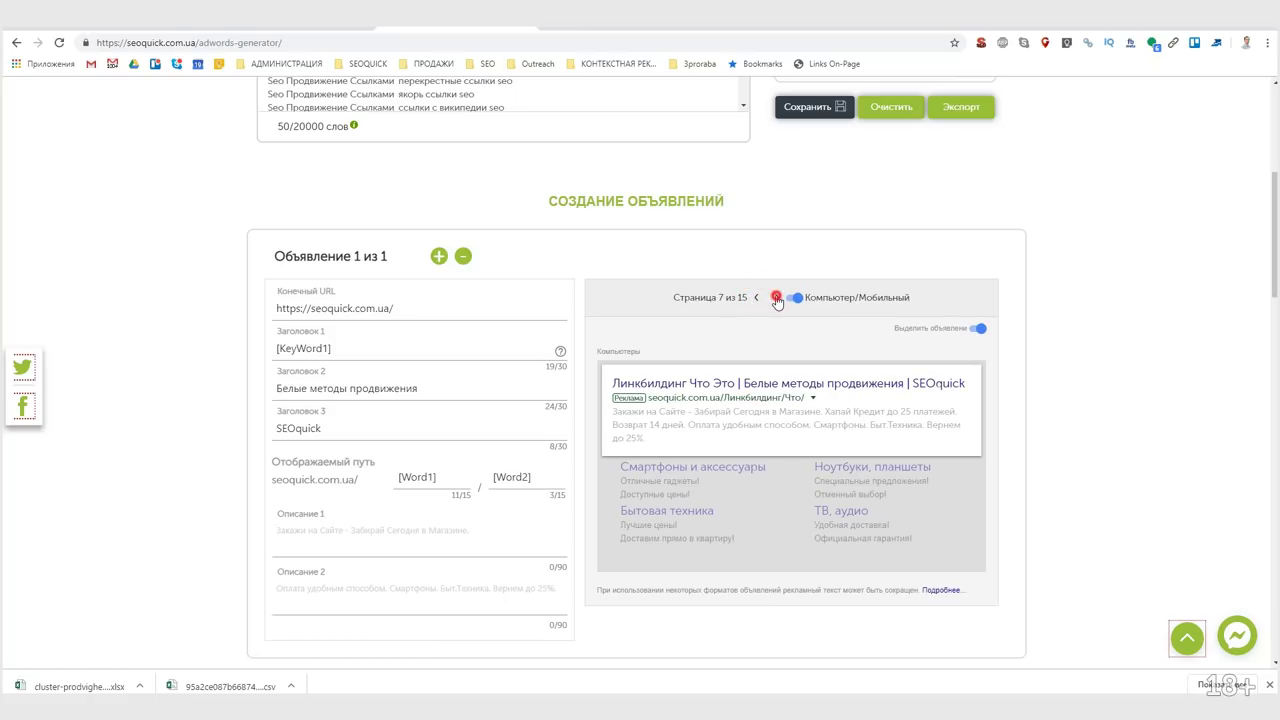
{"action": "left_click", "coordinate": [777, 298]}
{"action": "left_click", "coordinate": [777, 298]}
{"action": "left_click", "coordinate": [777, 298]}
{"action": "left_click", "coordinate": [777, 298]}
{"action": "left_click", "coordinate": [777, 298]}
{"action": "left_click", "coordinate": [755, 298]}
{"action": "left_click", "coordinate": [755, 298]}
{"action": "left_click", "coordinate": [755, 298]}
{"action": "left_click", "coordinate": [755, 298]}
{"action": "left_click", "coordinate": [755, 298]}
Enter "Акция - Бесплатный технический аудит для Бизнес-Пакета продвижения! Больше ссылок" as the ad's description 1
{"action": "scroll", "coordinate": [370, 525], "scroll_direction": "down", "scroll_amount": 2}
{"action": "left_click", "coordinate": [344, 356]}
{"action": "scroll", "coordinate": [706, 582], "scroll_direction": "down", "scroll_amount": 2}
{"action": "scroll", "coordinate": [703, 578], "scroll_direction": "up", "scroll_amount": 3}
{"action": "type", "text": "F"}
{"action": "key", "text": "BackSpace"}
{"action": "type", "text": "Акци"}
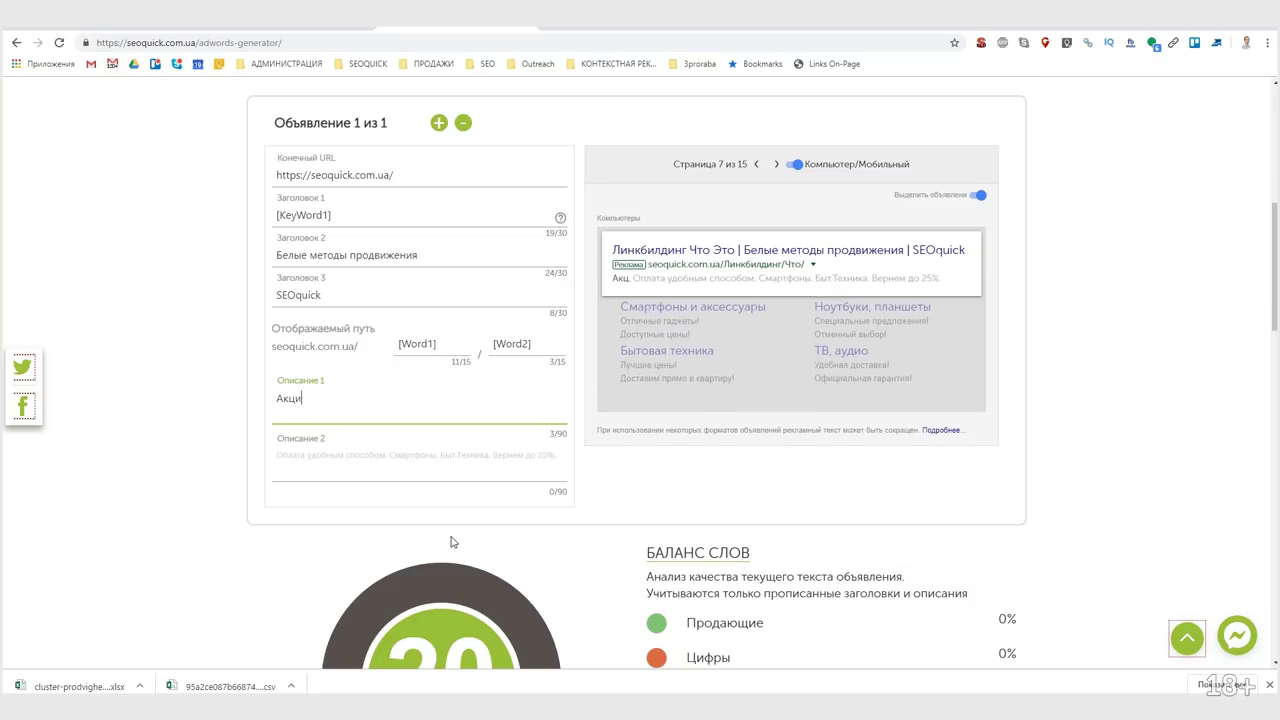
{"action": "type", "text": "я - "}
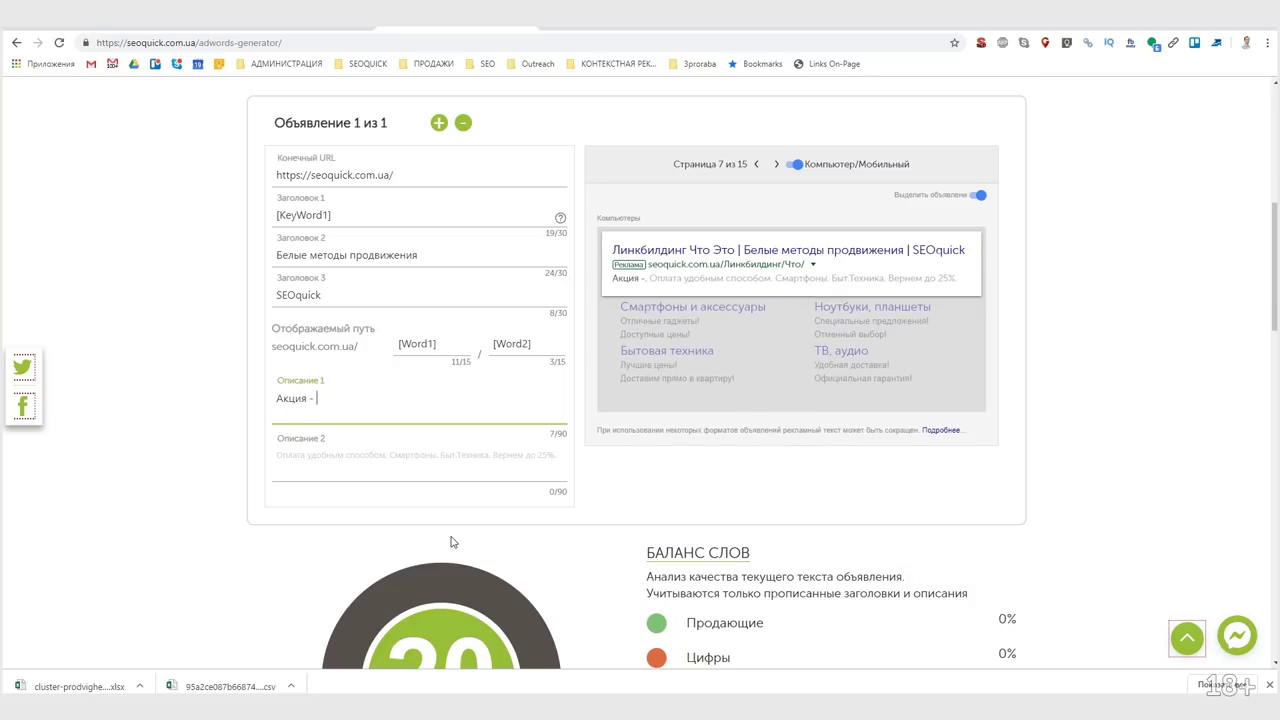
{"action": "type", "text": "Бесплатный тех"}
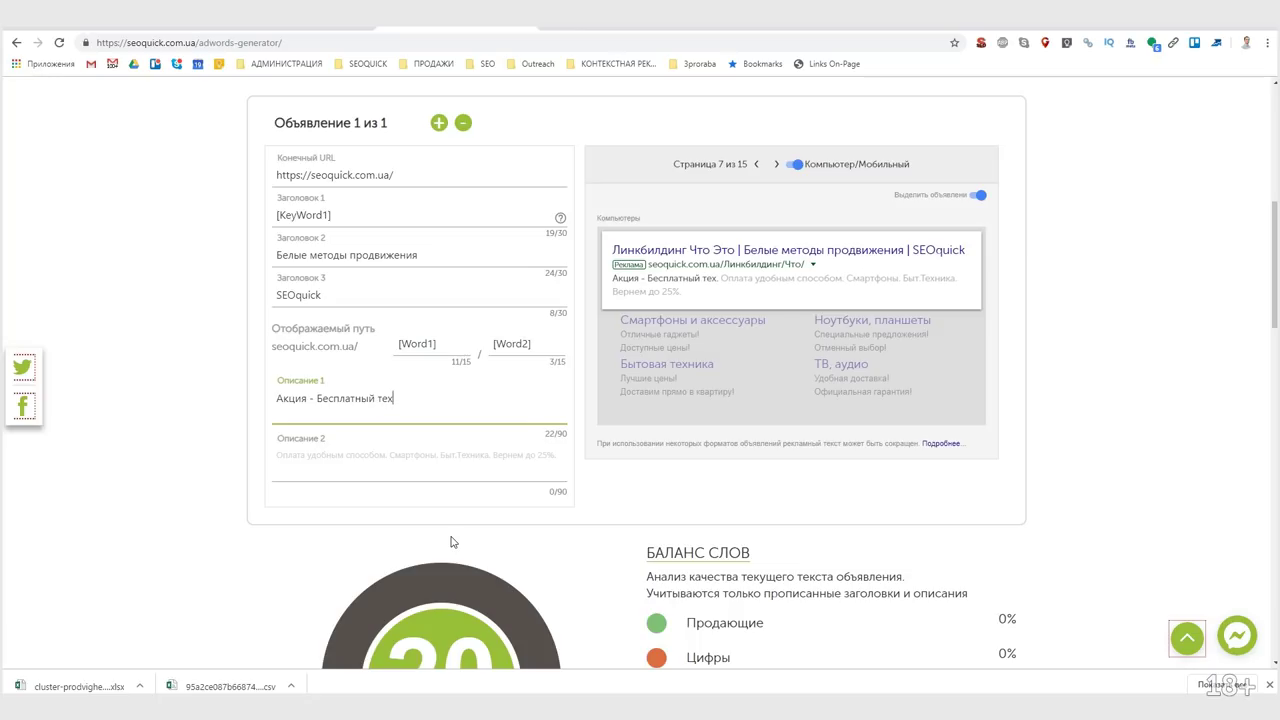
{"action": "type", "text": "нический аудит"}
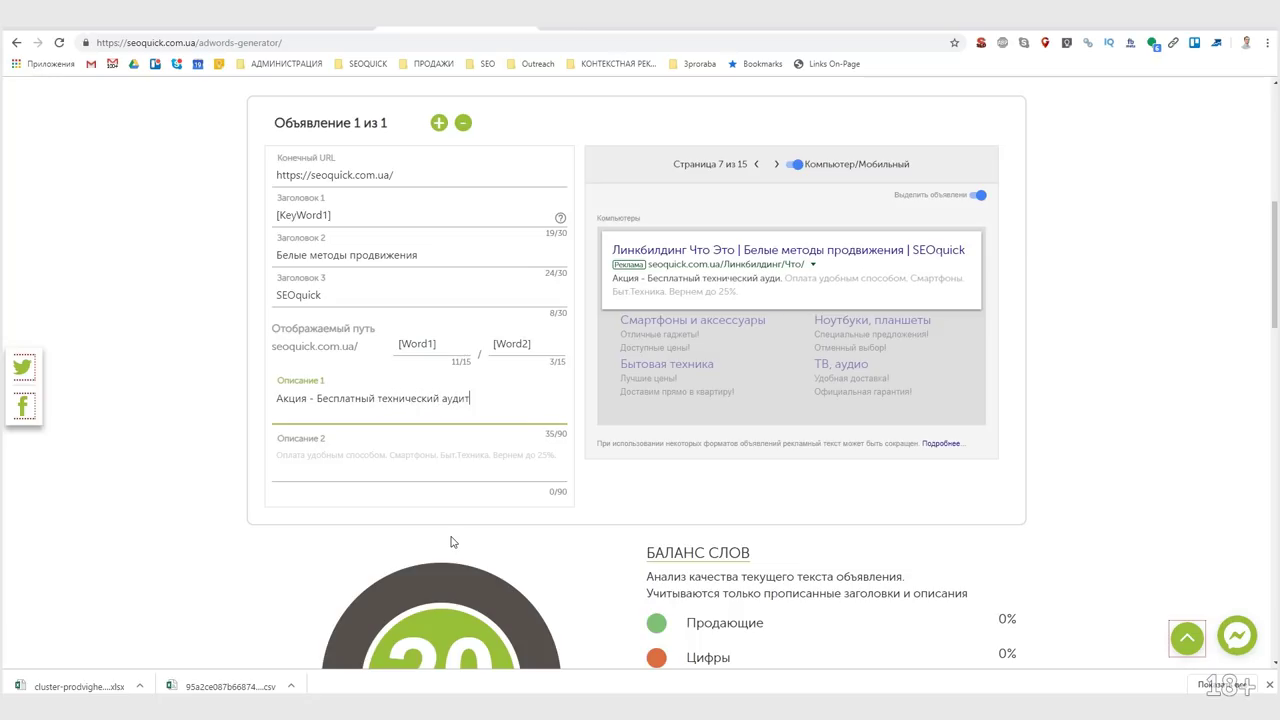
{"action": "type", "text": " для Бизнес-Пакета про"}
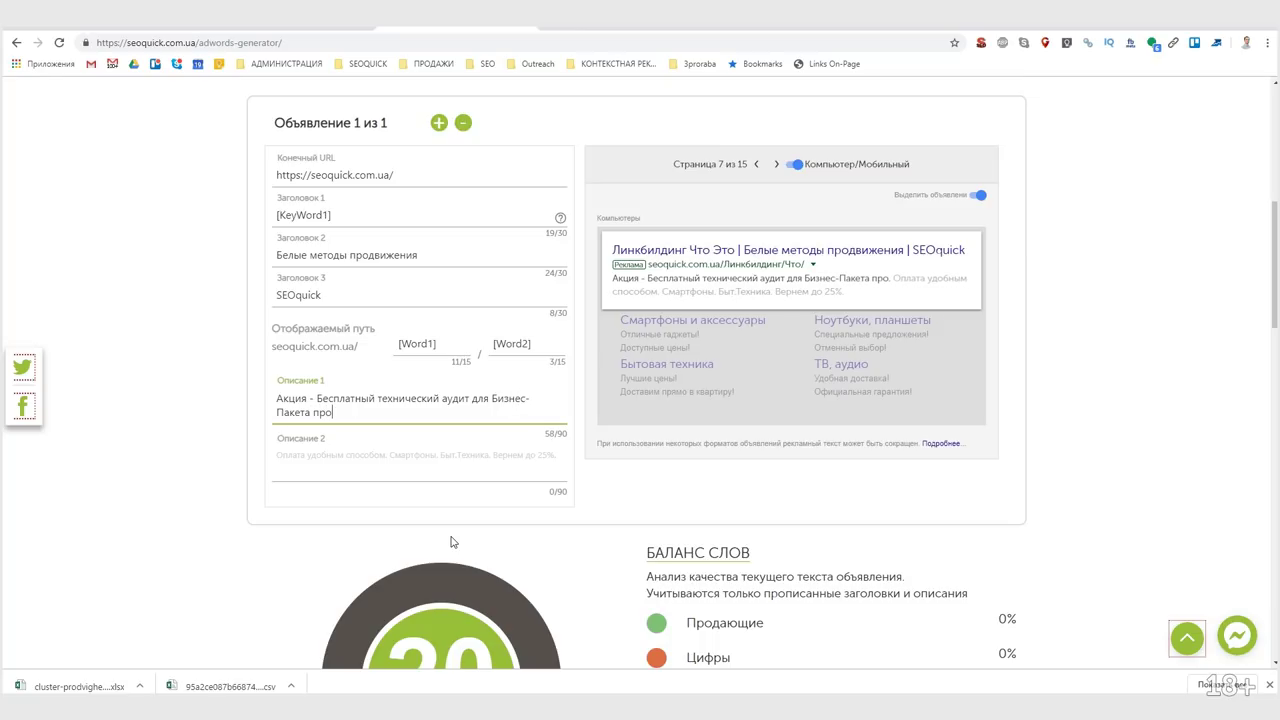
{"action": "type", "text": "дви"}
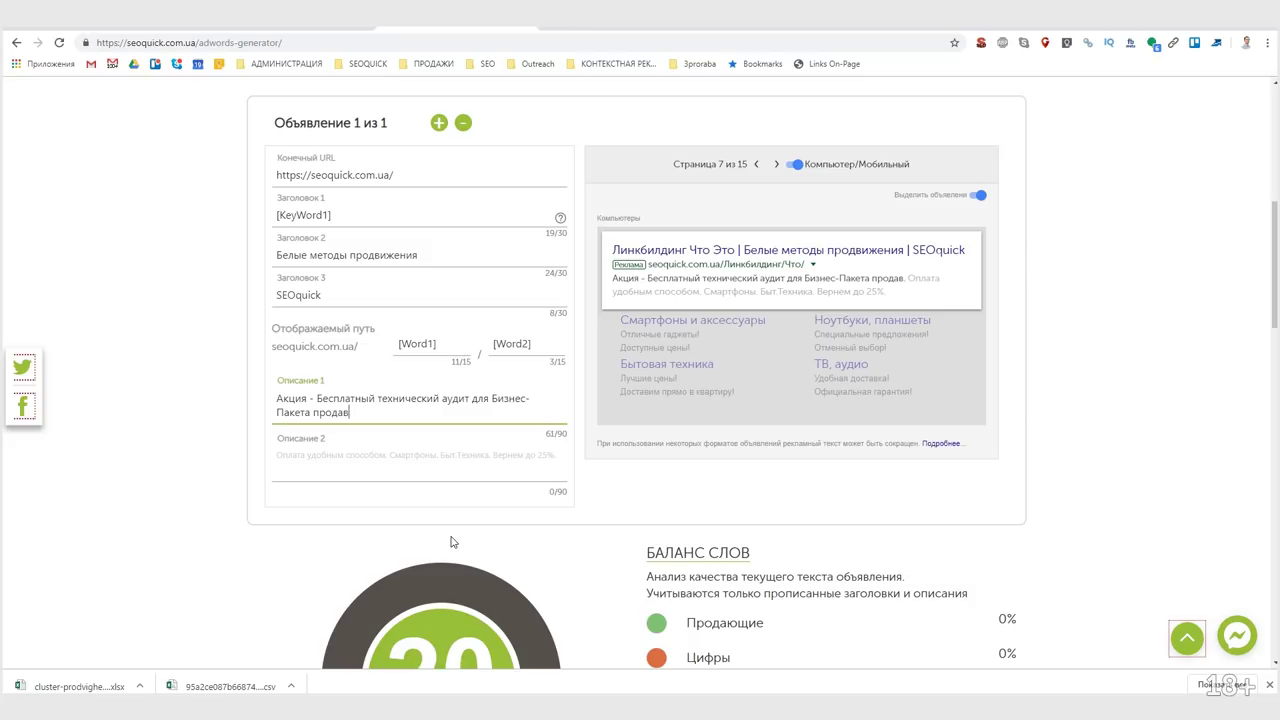
{"action": "type", "text": "жения!"}
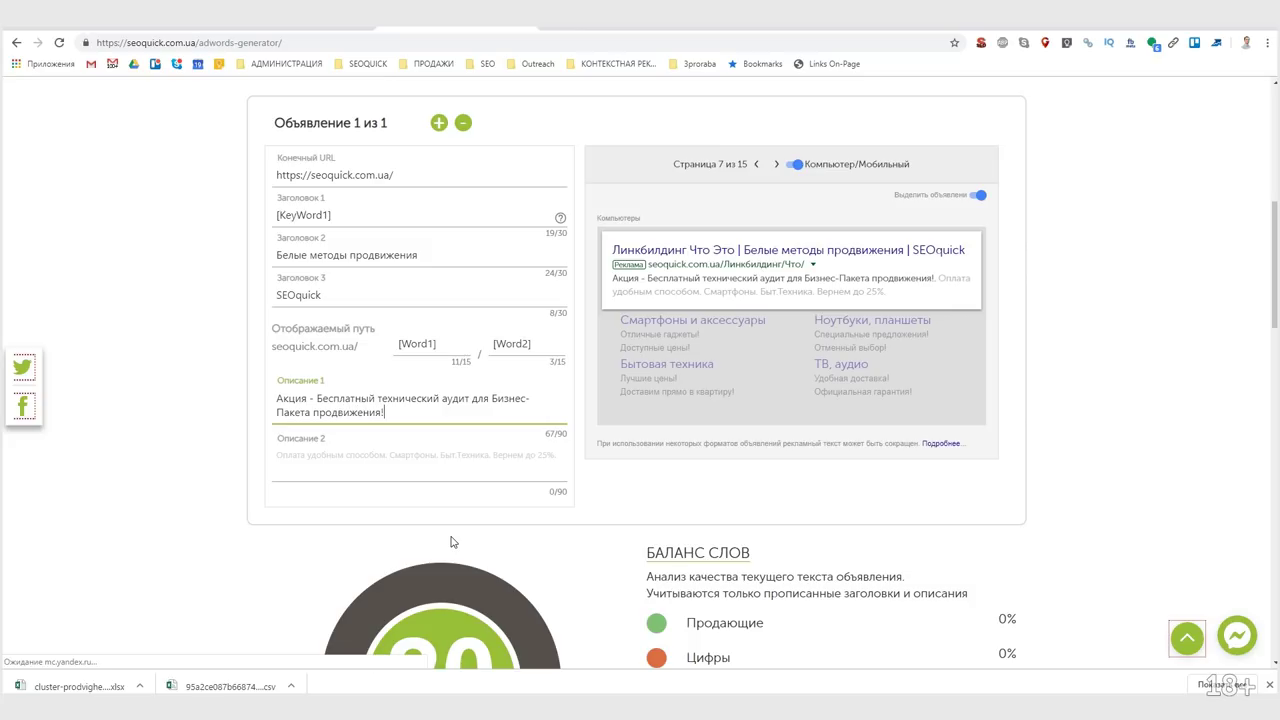
{"action": "type", "text": " Борл"}
{"action": "type", "text": "е ссылок"}
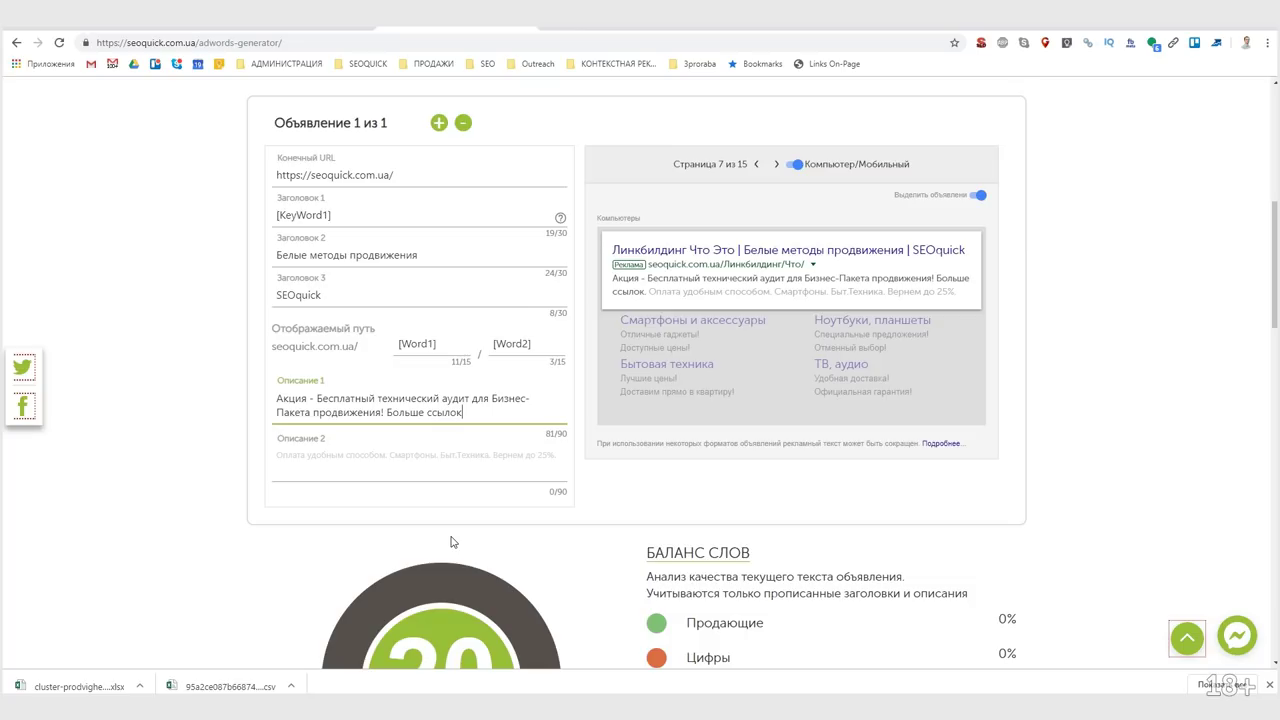
{"action": "left_click", "coordinate": [1011, 531]}
{"action": "scroll", "coordinate": [1130, 590], "scroll_direction": "down", "scroll_amount": 2}
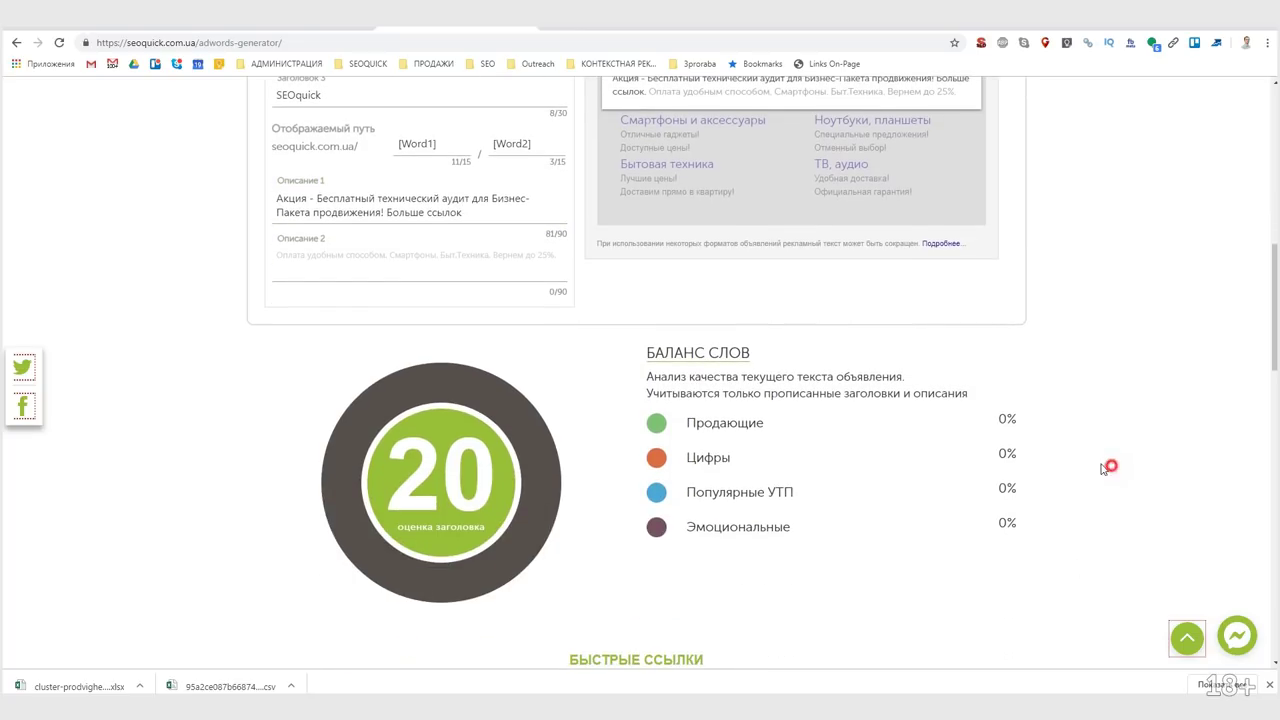
Enter "Скидка -20% на сбор ключевых слов на" as the ad's description 2
{"action": "left_click", "coordinate": [494, 272]}
{"action": "scroll", "coordinate": [560, 380], "scroll_direction": "up", "scroll_amount": 2}
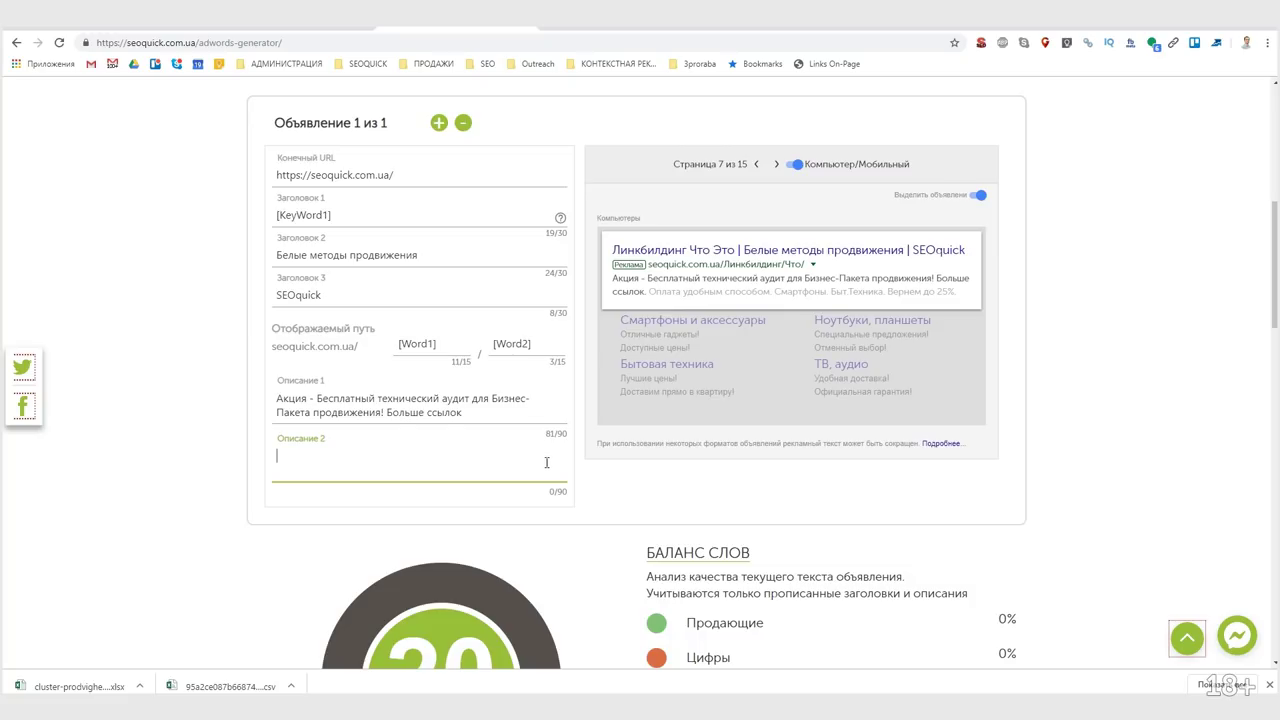
{"action": "scroll", "coordinate": [540, 480], "scroll_direction": "down", "scroll_amount": 3}
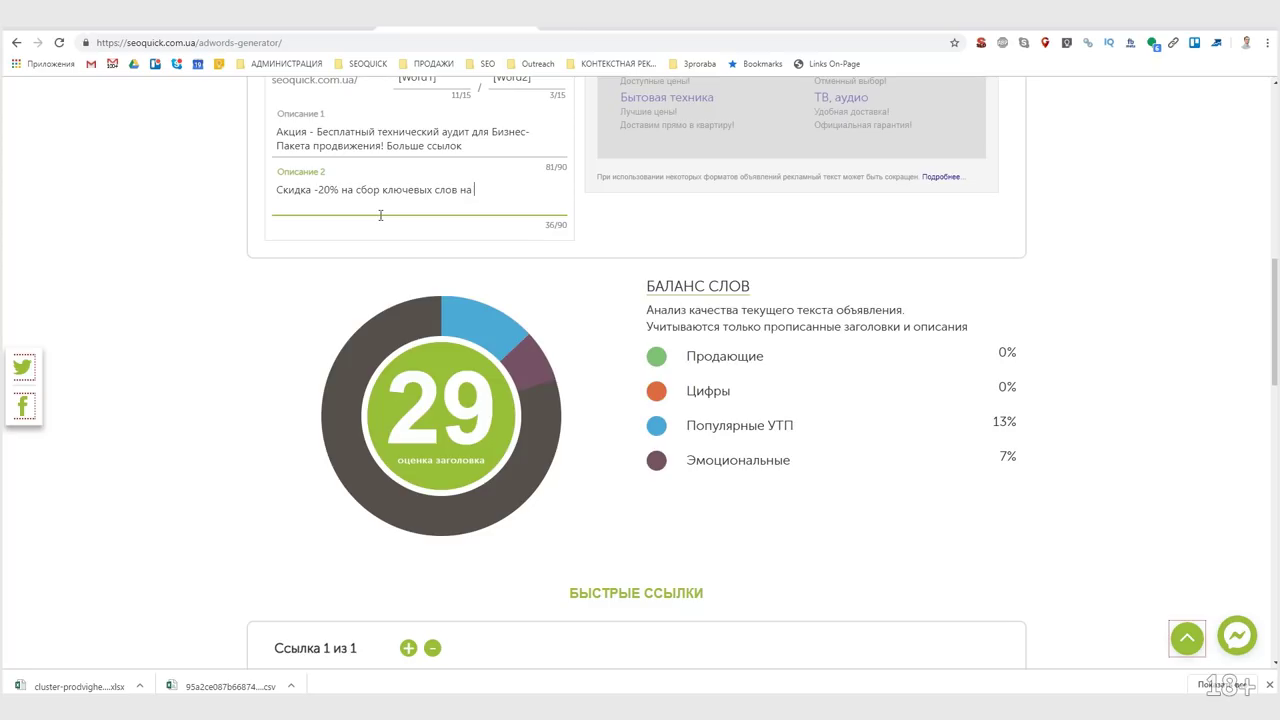
Replace the ending of description 2 so that it reads "Скидка -20% на сбор Семантического ядра"
{"action": "key", "text": "BackSpace"}
{"action": "key", "text": "BackSpace"}
{"action": "key", "text": "BackSpace"}
{"action": "key", "text": "BackSpace"}
{"action": "key", "text": "BackSpace"}
{"action": "key", "text": "BackSpace"}
{"action": "key", "text": "BackSpace"}
{"action": "key", "text": "BackSpace"}
{"action": "key", "text": "BackSpace"}
{"action": "key", "text": "BackSpace"}
{"action": "key", "text": "BackSpace"}
{"action": "key", "text": "BackSpace"}
{"action": "key", "text": "BackSpace"}
{"action": "key", "text": "BackSpace"}
{"action": "left_click", "coordinate": [1082, 344]}
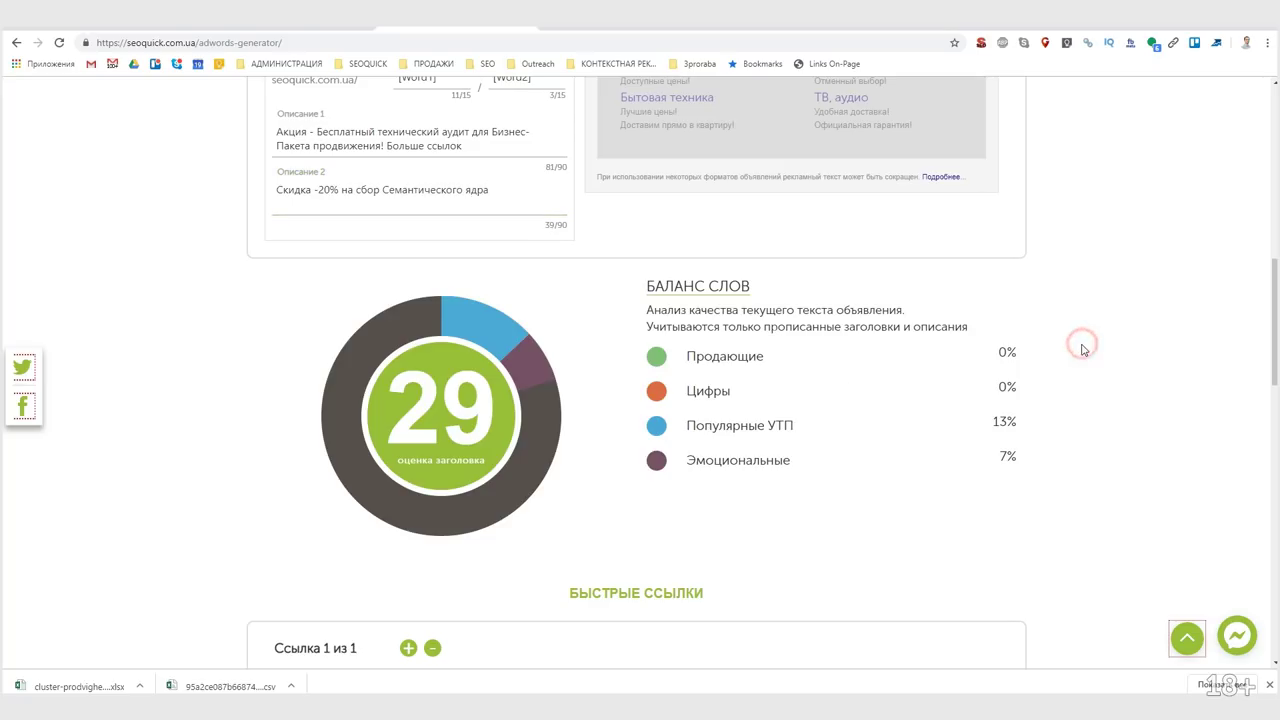
Check the ad preview and word balance, and add a period after "Семантического ядра" in description 2
{"action": "scroll", "coordinate": [1069, 401], "scroll_direction": "up", "scroll_amount": 2}
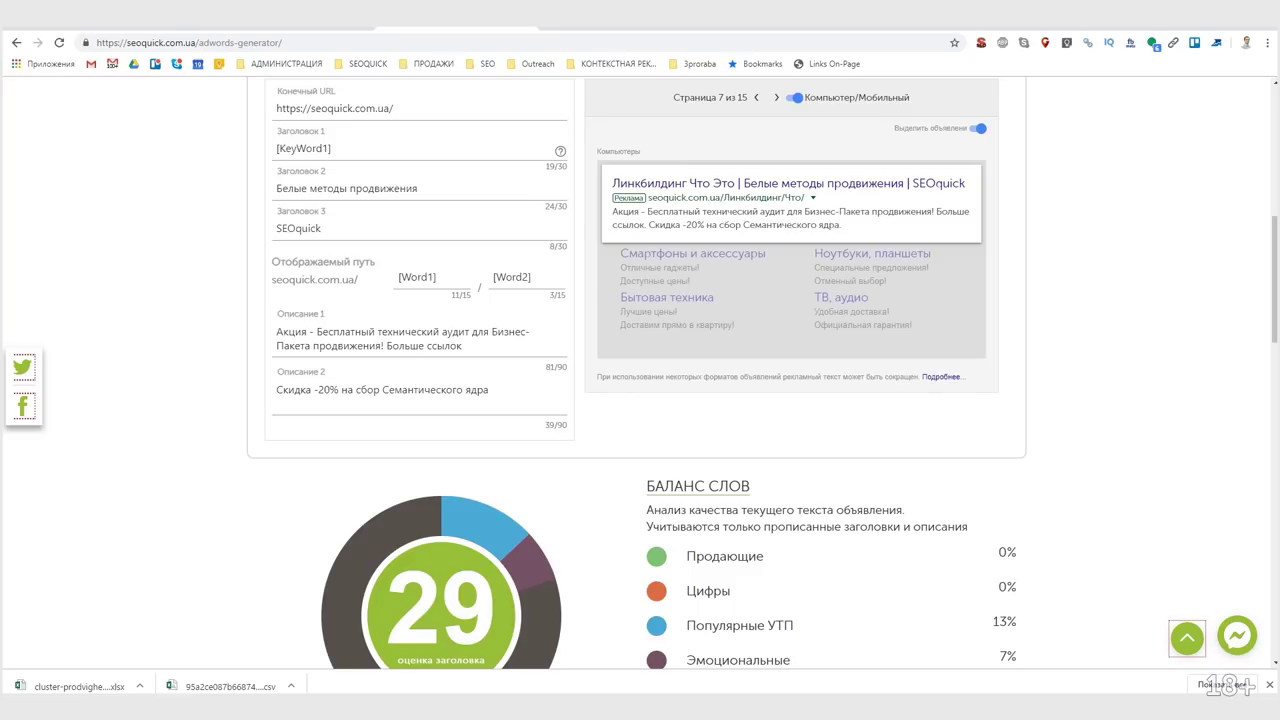
{"action": "scroll", "coordinate": [786, 423], "scroll_direction": "down", "scroll_amount": 2}
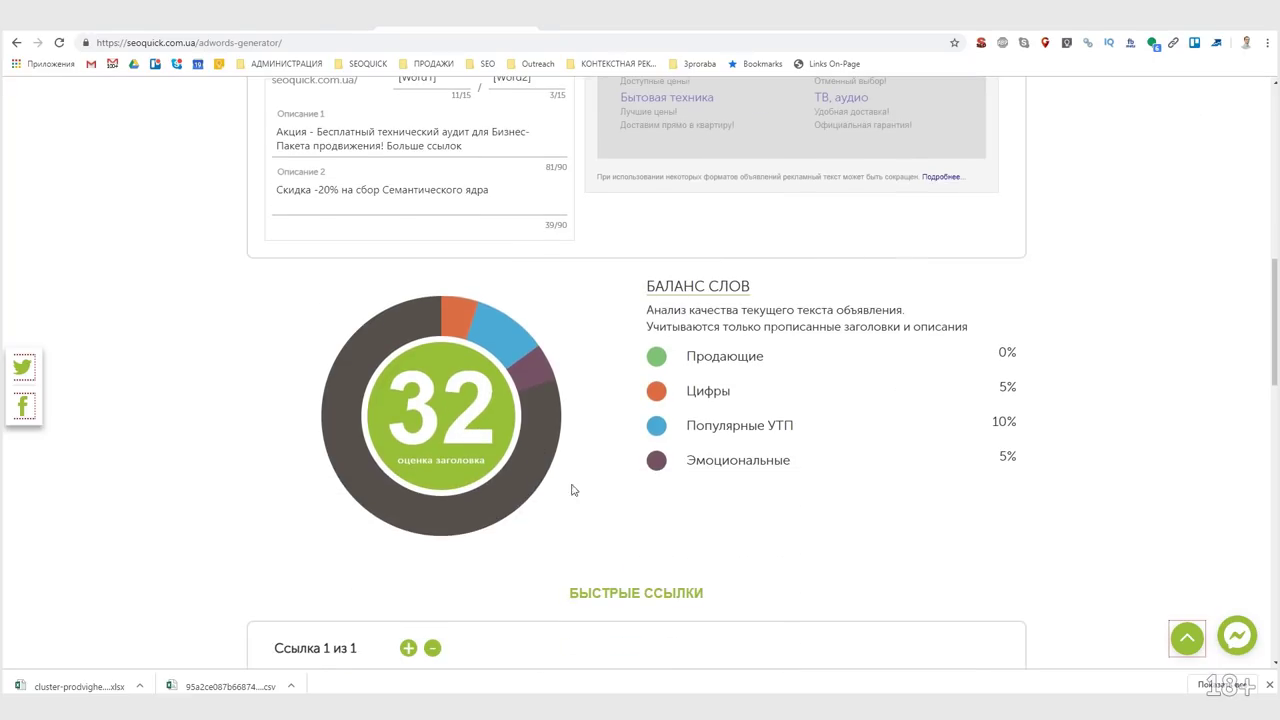
{"action": "scroll", "coordinate": [500, 390], "scroll_direction": "up", "scroll_amount": 1}
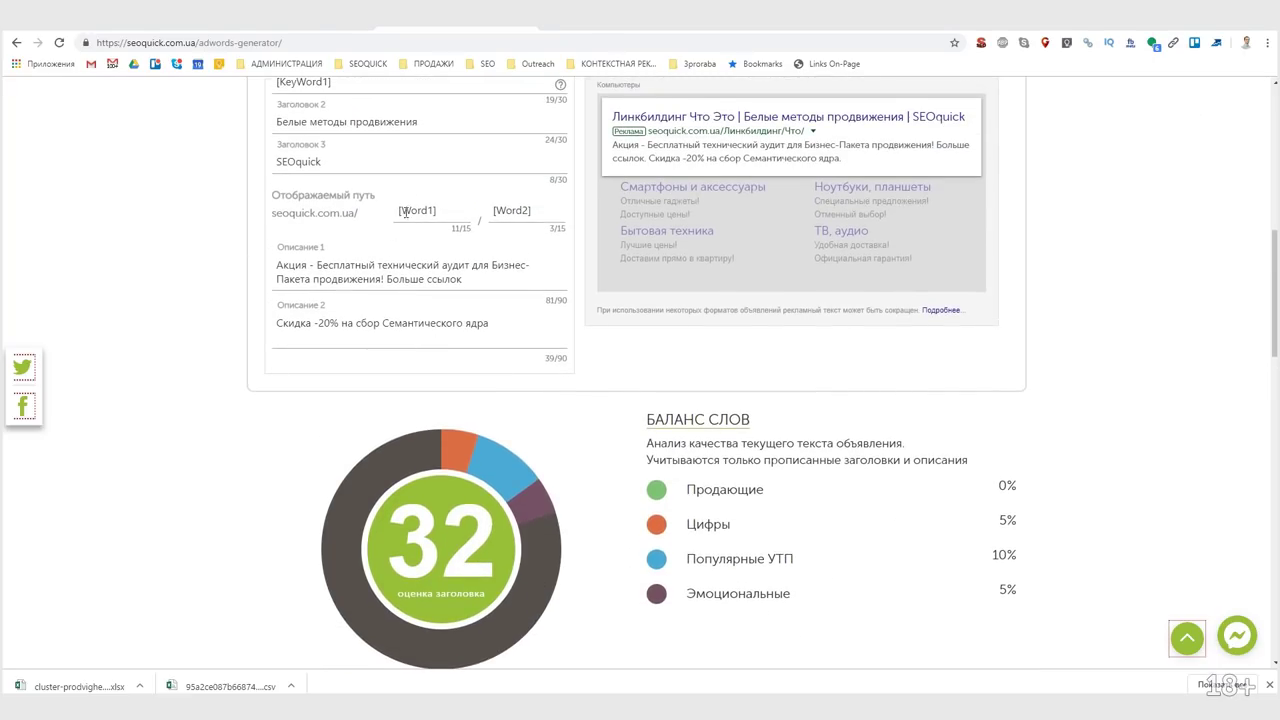
{"action": "scroll", "coordinate": [449, 285], "scroll_direction": "up", "scroll_amount": 1}
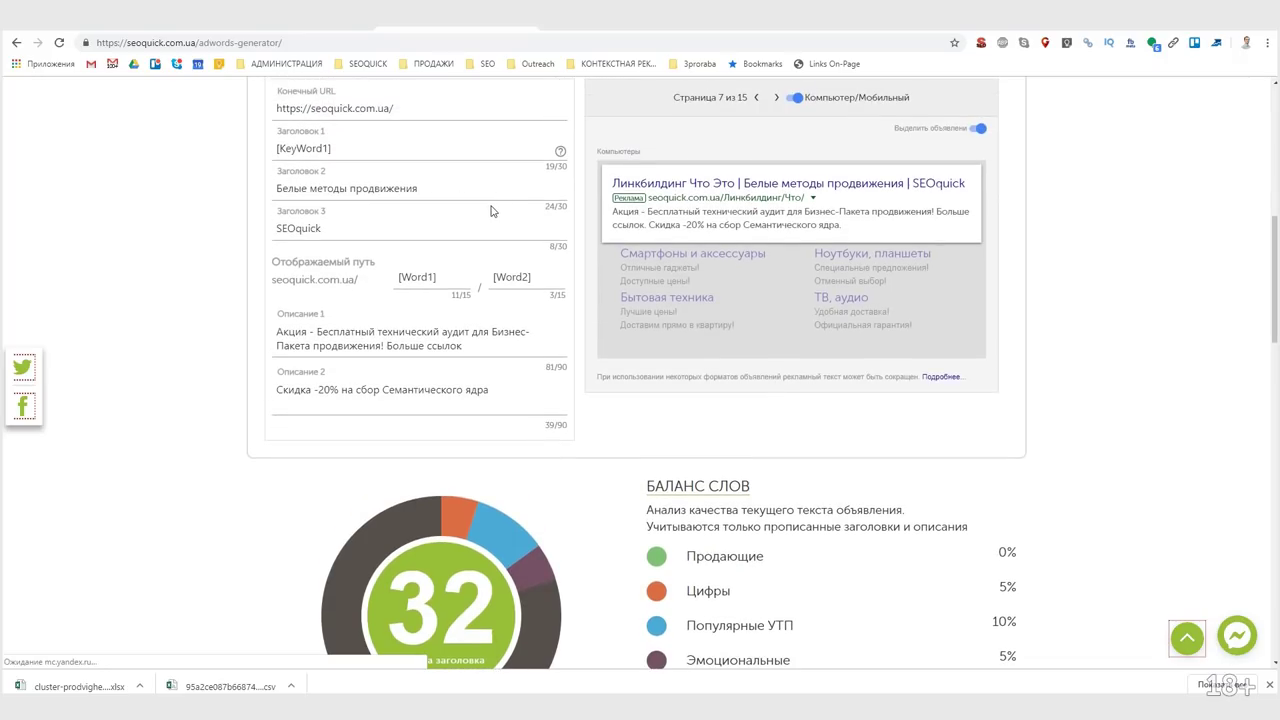
{"action": "scroll", "coordinate": [634, 443], "scroll_direction": "down", "scroll_amount": 2}
{"action": "left_click", "coordinate": [511, 261]}
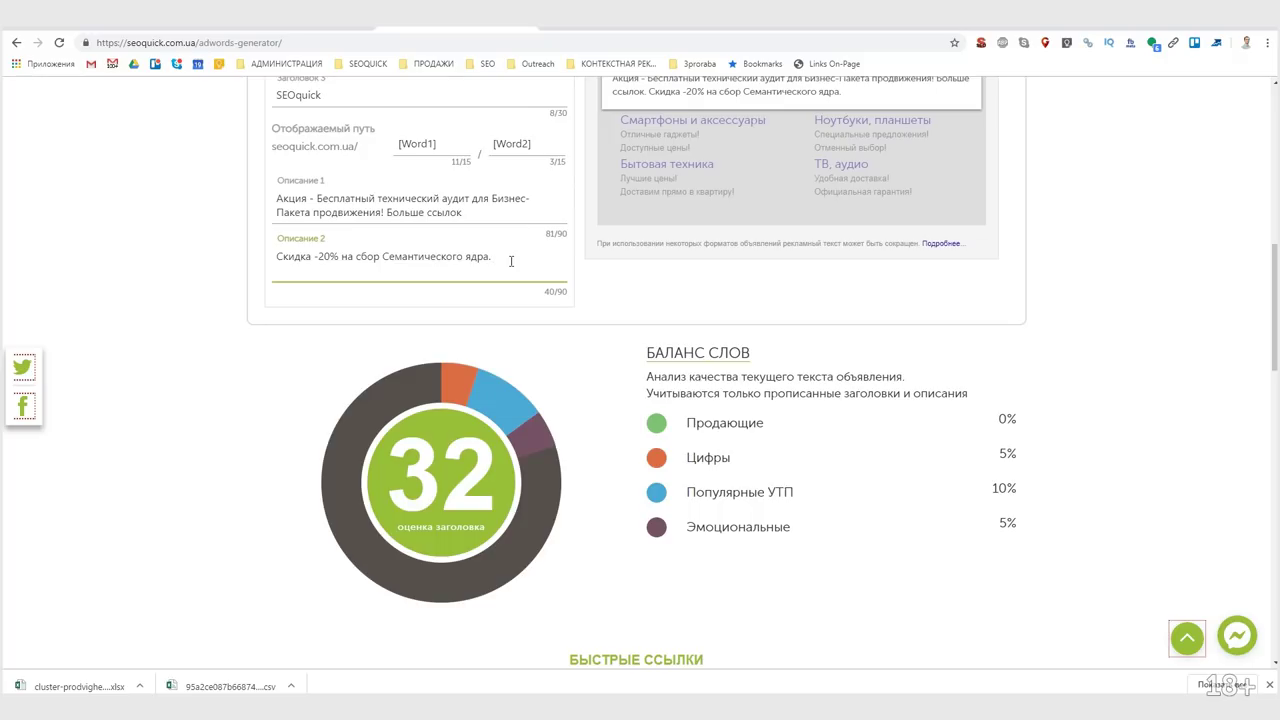
{"action": "type", "text": "Быстры"}
{"action": "key", "text": "BackSpace"}
{"action": "key", "text": "BackSpace"}
{"action": "key", "text": "BackSpace"}
{"action": "key", "text": "BackSpace"}
{"action": "key", "text": "BackSpace"}
{"action": "key", "text": "BackSpace"}
{"action": "key", "text": "BackSpace"}
{"action": "key", "text": "BackSpace"}
{"action": "key", "text": "BackSpace"}
{"action": "key", "text": "BackSpace"}
Append the sentence "Гарантия вывода в ТОП в Поиске" to description 2
{"action": "type", "text": "Гарантия вывода в ТОП"}
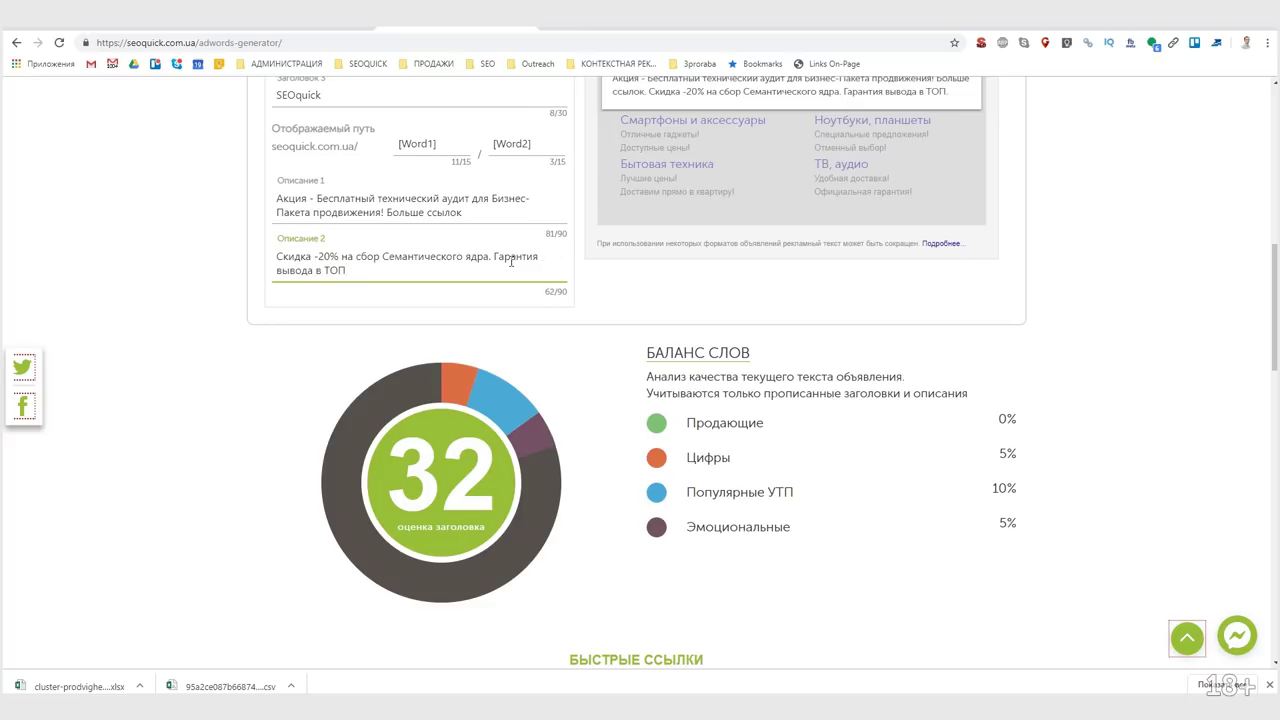
{"action": "type", "text": " в Поиске"}
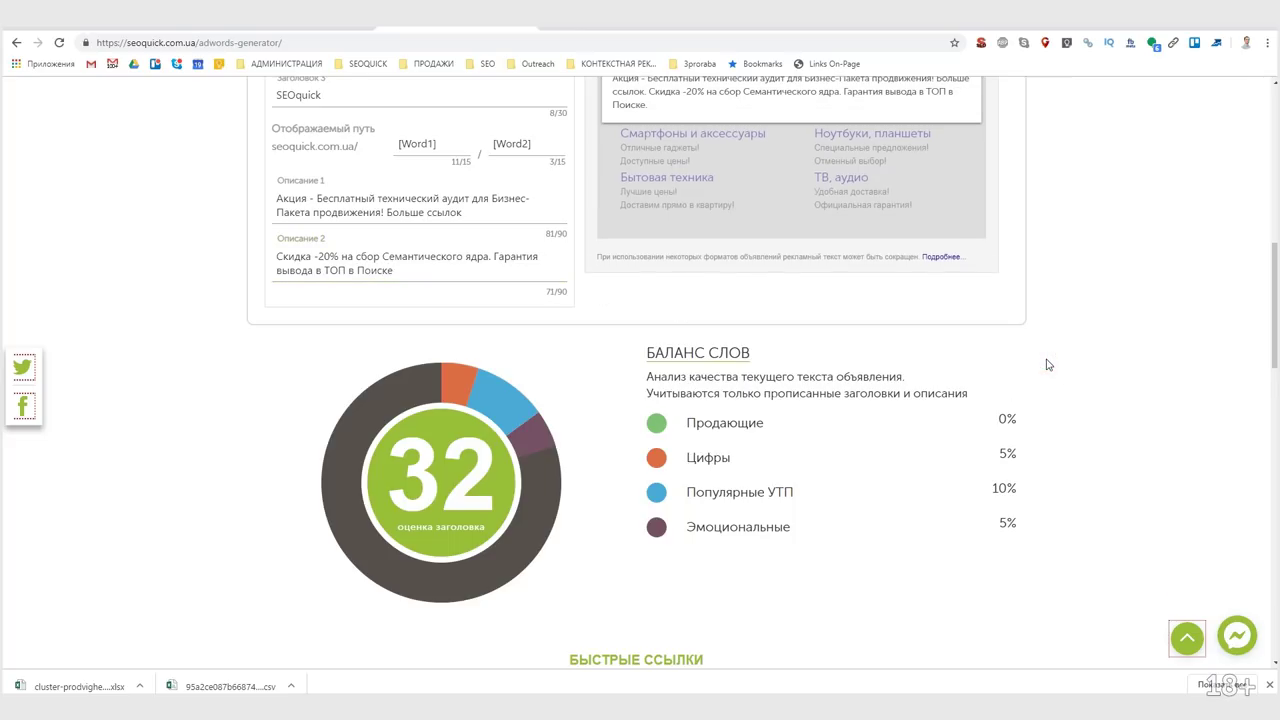
{"action": "left_click", "coordinate": [437, 261]}
Examine the ad's headline 2 and both descriptions alongside the headline score and the word balance by category
{"action": "left_click", "coordinate": [486, 212]}
{"action": "scroll", "coordinate": [840, 365], "scroll_direction": "up", "scroll_amount": 2}
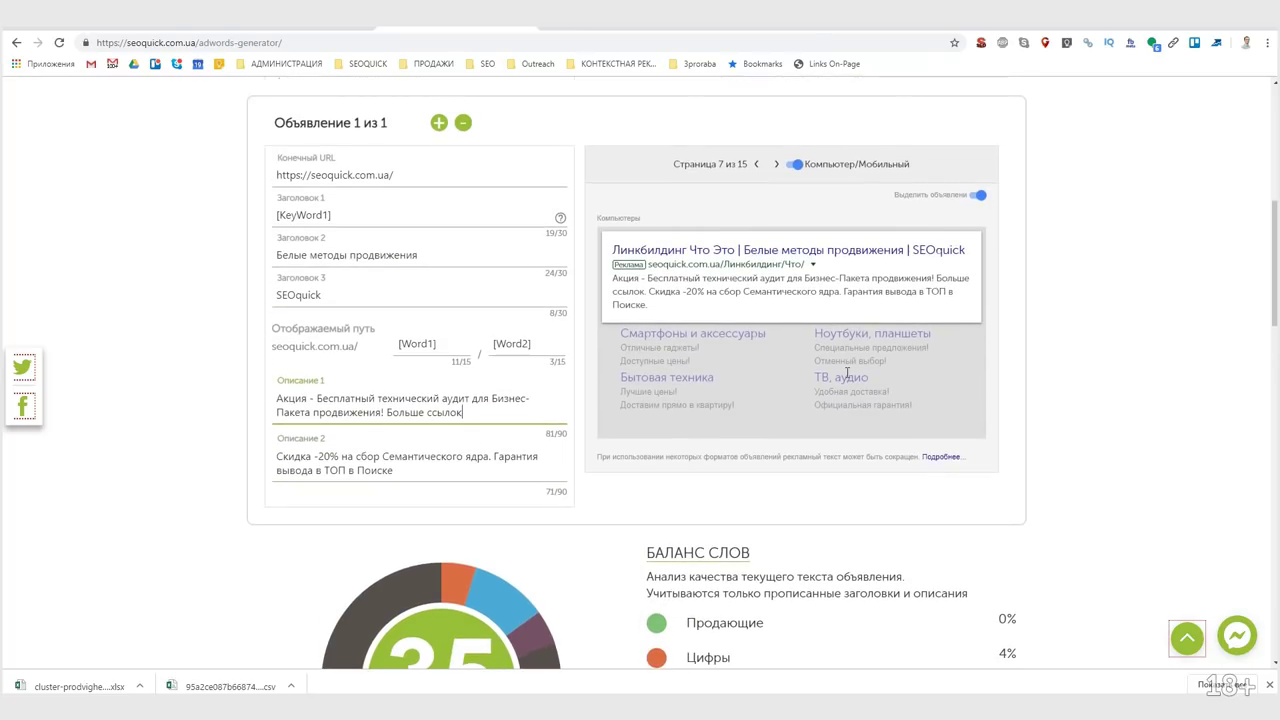
{"action": "scroll", "coordinate": [847, 373], "scroll_direction": "down", "scroll_amount": 3}
{"action": "left_click", "coordinate": [443, 203]}
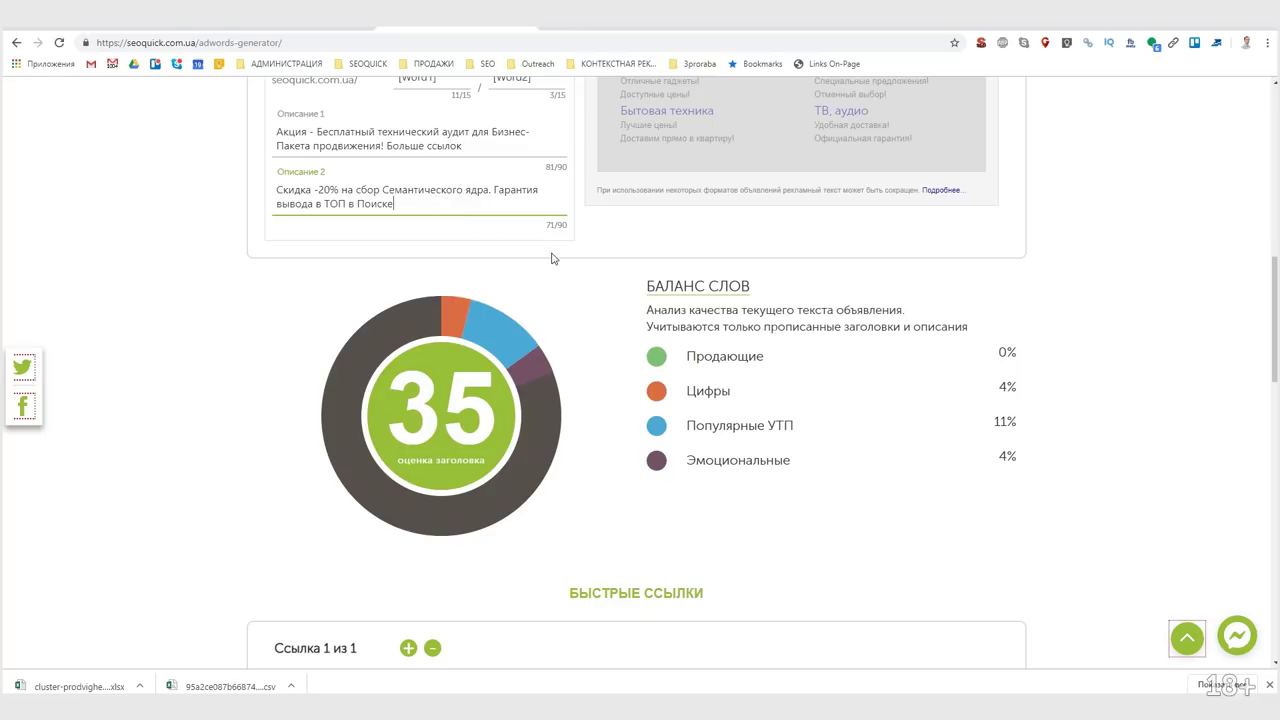
{"action": "scroll", "coordinate": [490, 268], "scroll_direction": "up", "scroll_amount": 2}
{"action": "scroll", "coordinate": [483, 300], "scroll_direction": "up", "scroll_amount": 1}
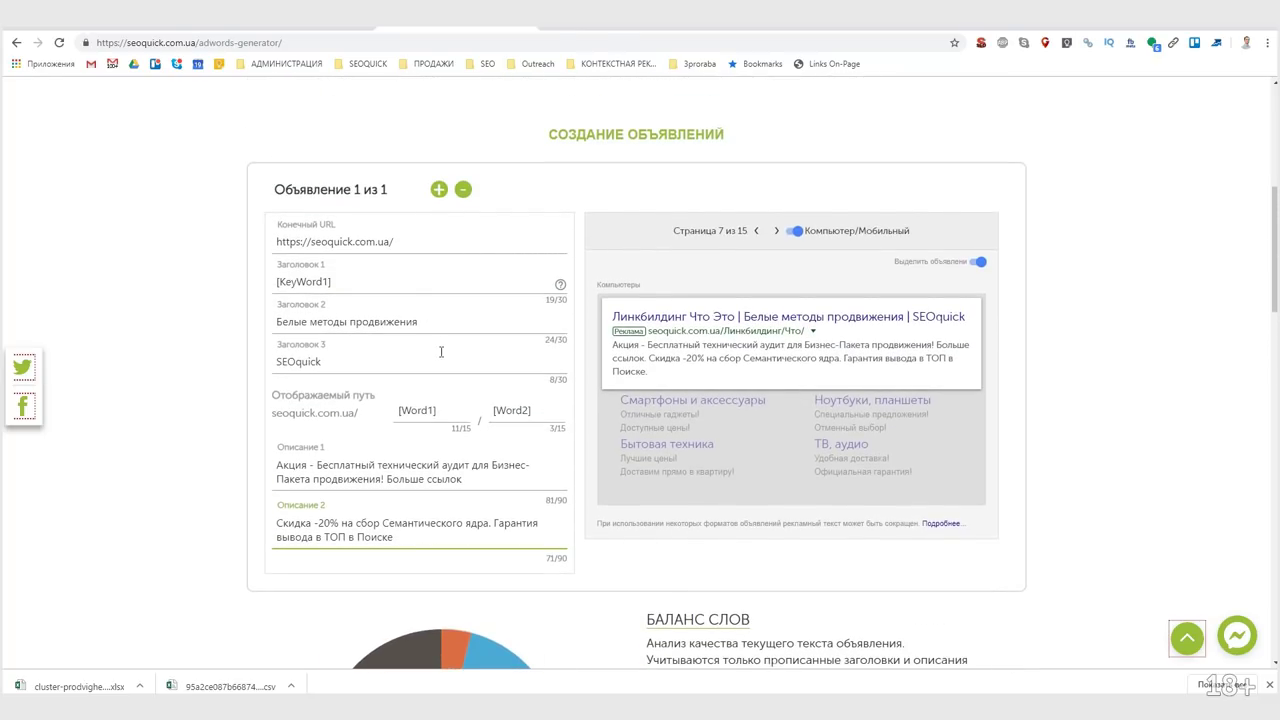
{"action": "left_click", "coordinate": [450, 321]}
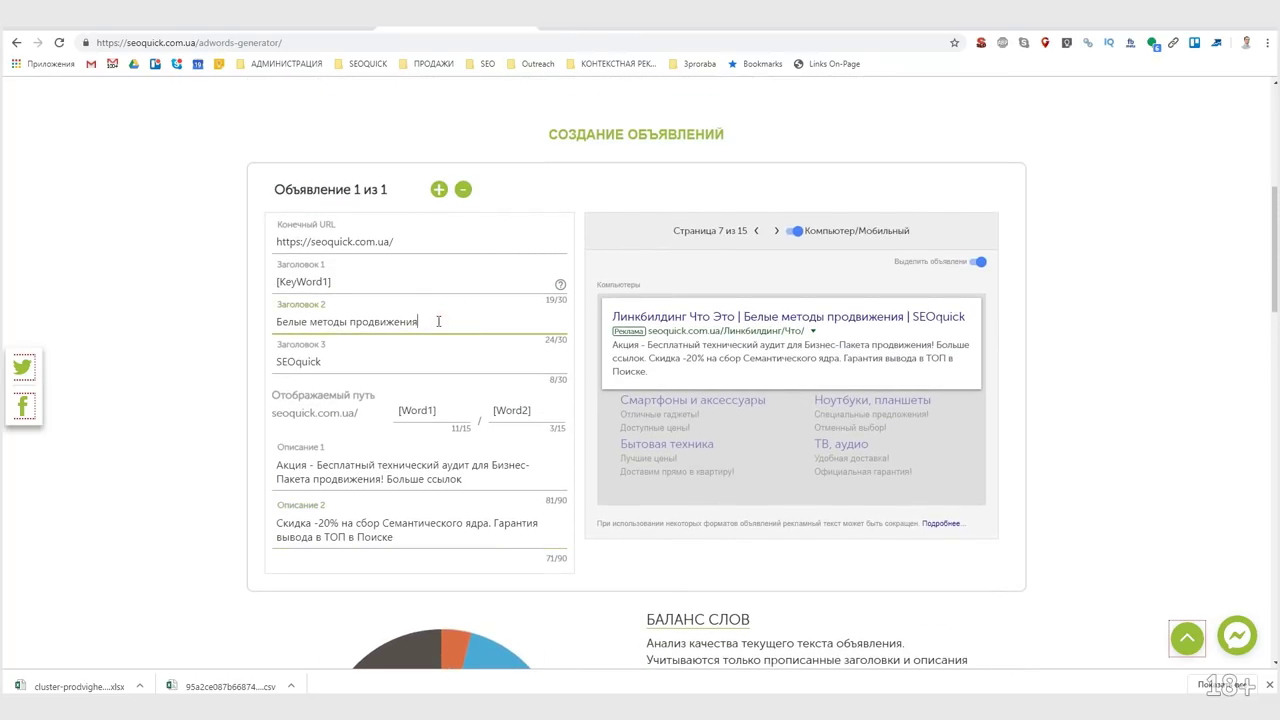
{"action": "triple_click", "coordinate": [417, 321]}
{"action": "scroll", "coordinate": [1034, 243], "scroll_direction": "down", "scroll_amount": 3}
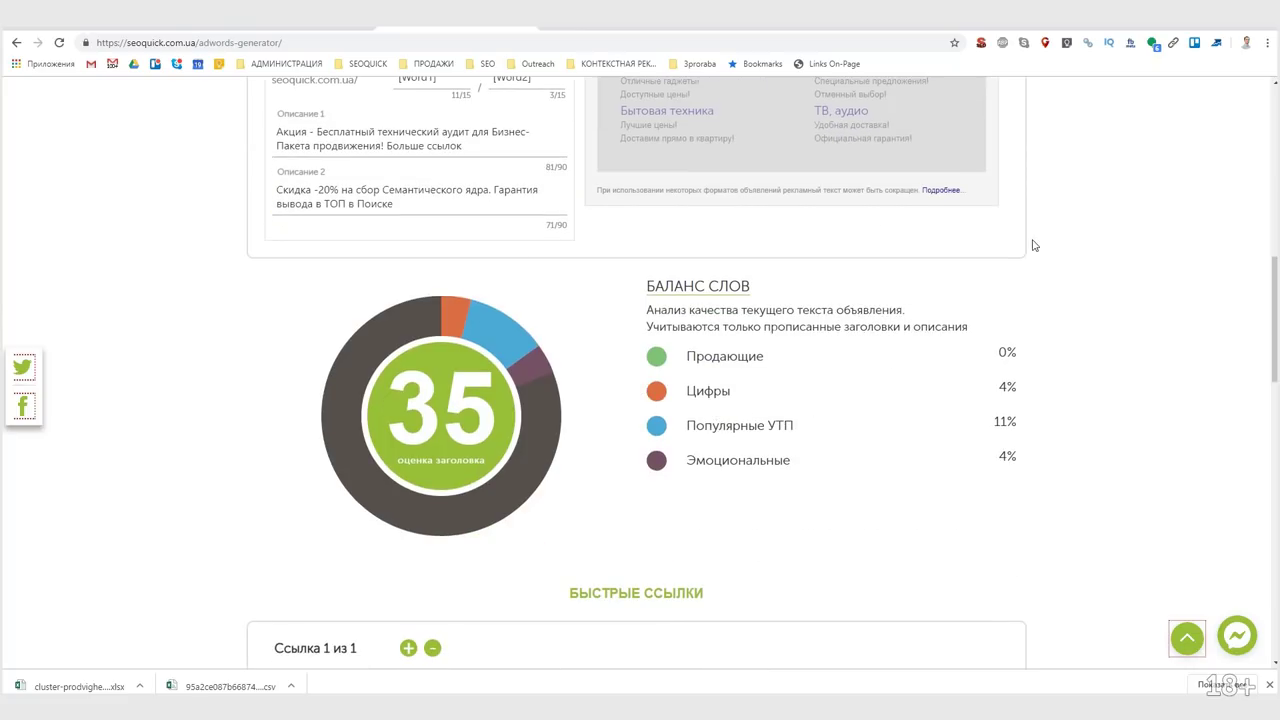
{"action": "scroll", "coordinate": [870, 358], "scroll_direction": "down", "scroll_amount": 1}
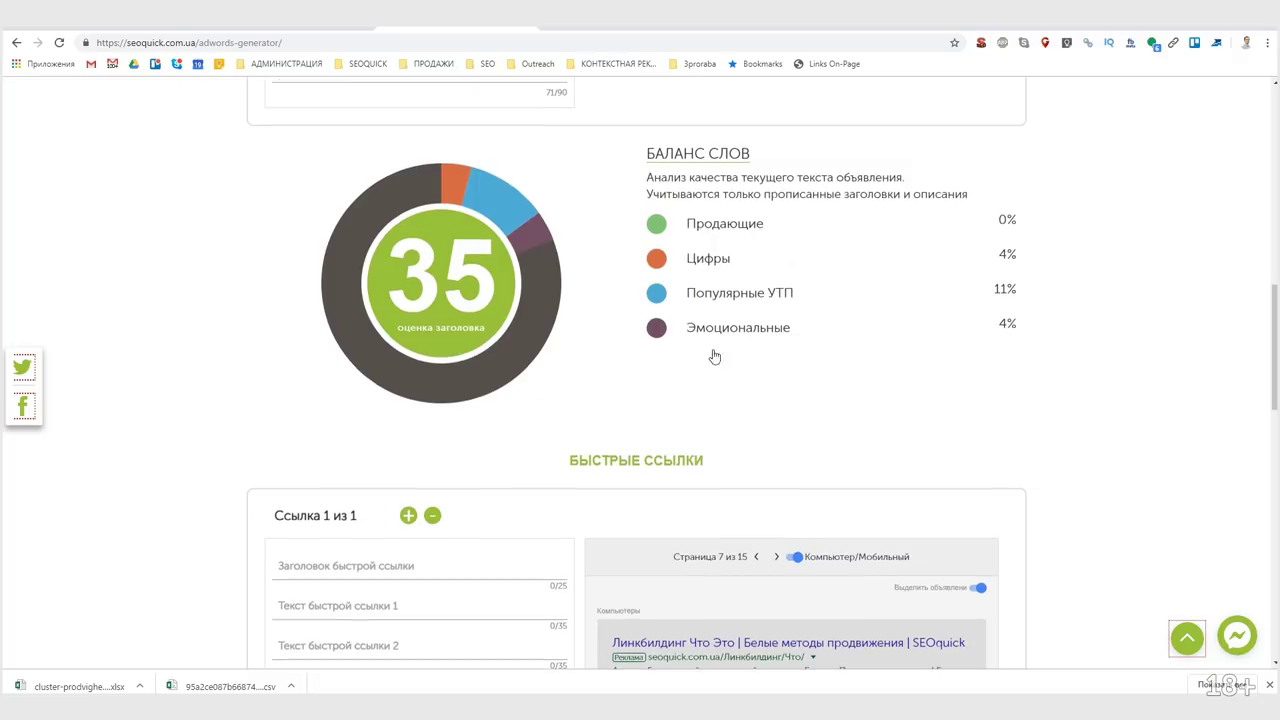
{"action": "scroll", "coordinate": [711, 357], "scroll_direction": "up", "scroll_amount": 2}
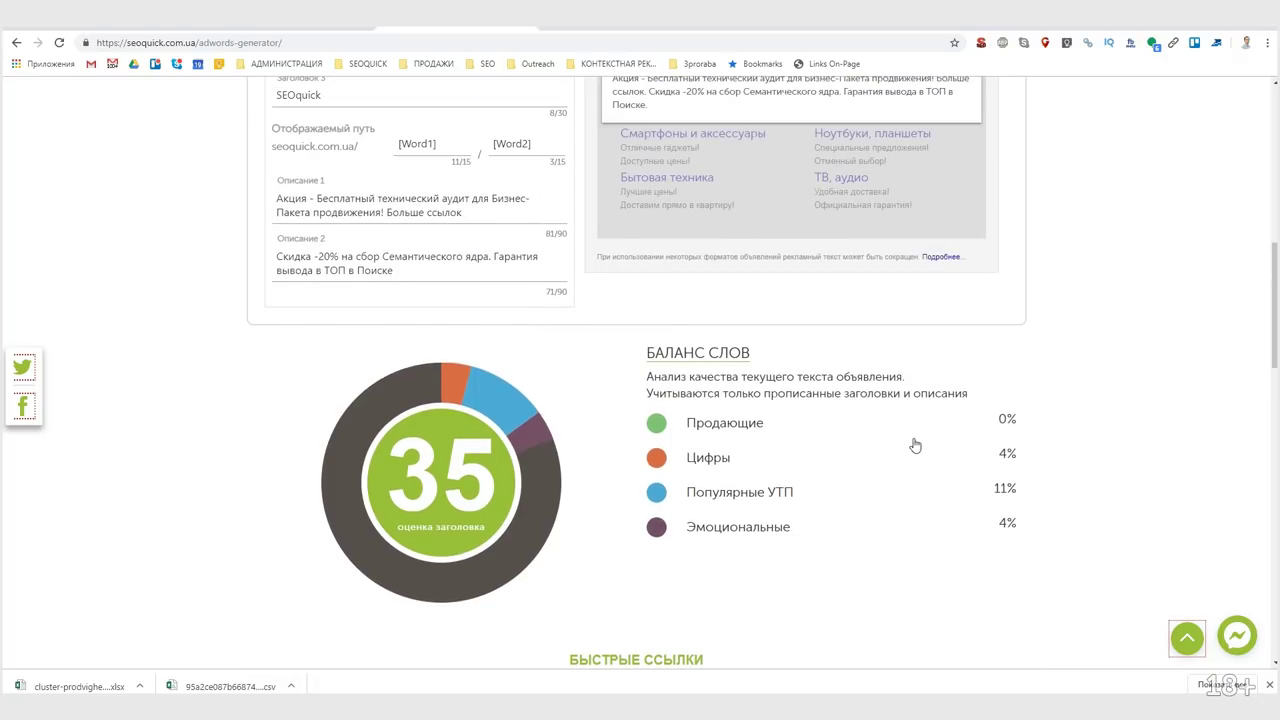
{"action": "left_click", "coordinate": [279, 198]}
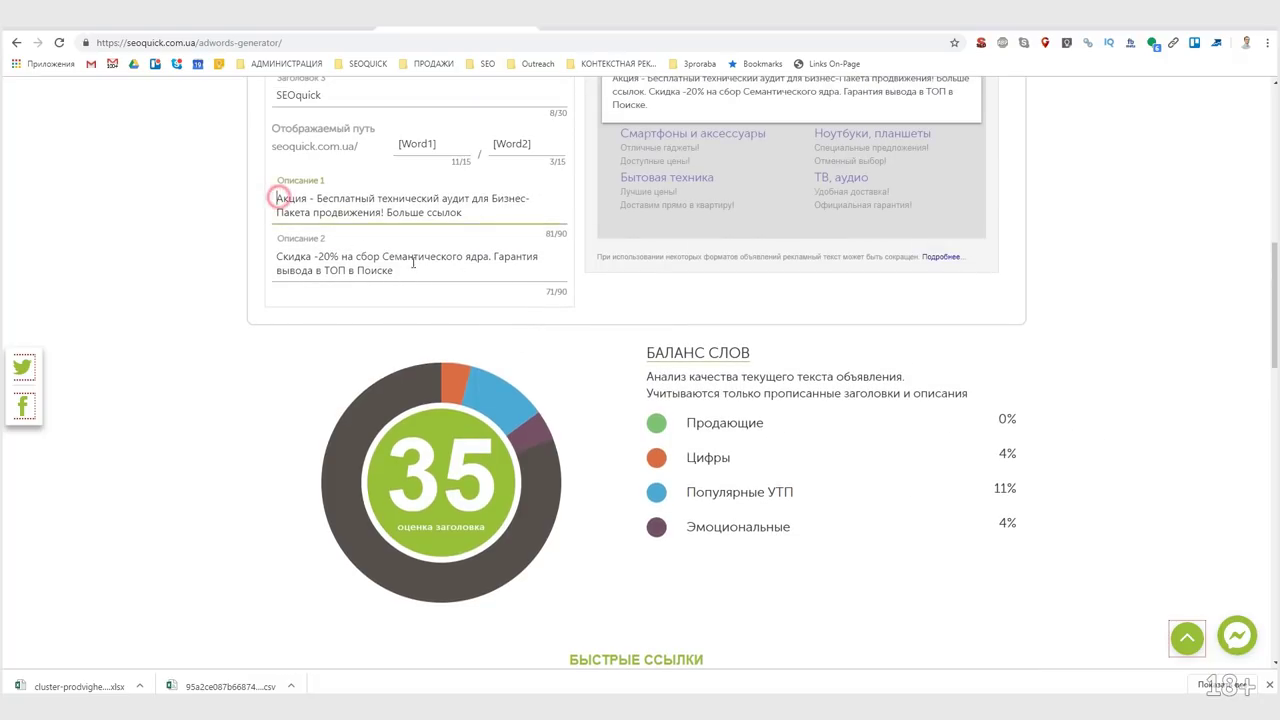
{"action": "scroll", "coordinate": [327, 264], "scroll_direction": "up", "scroll_amount": 2}
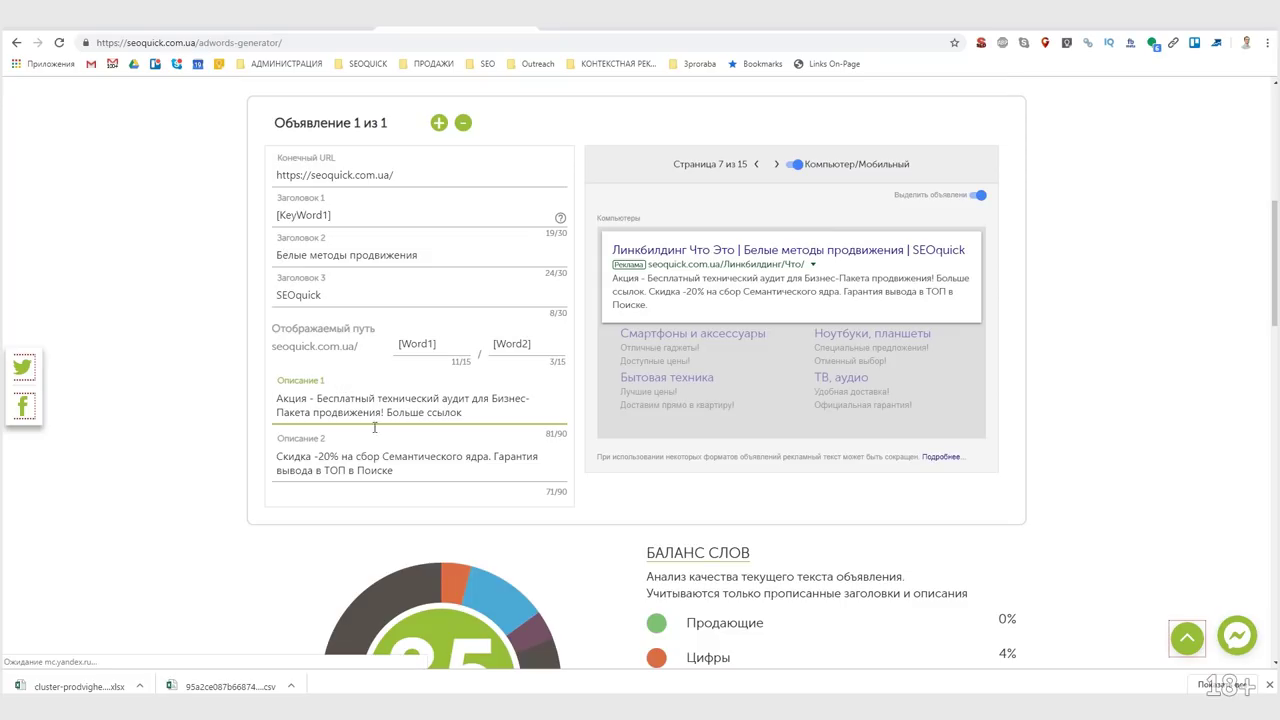
{"action": "left_click", "coordinate": [421, 471]}
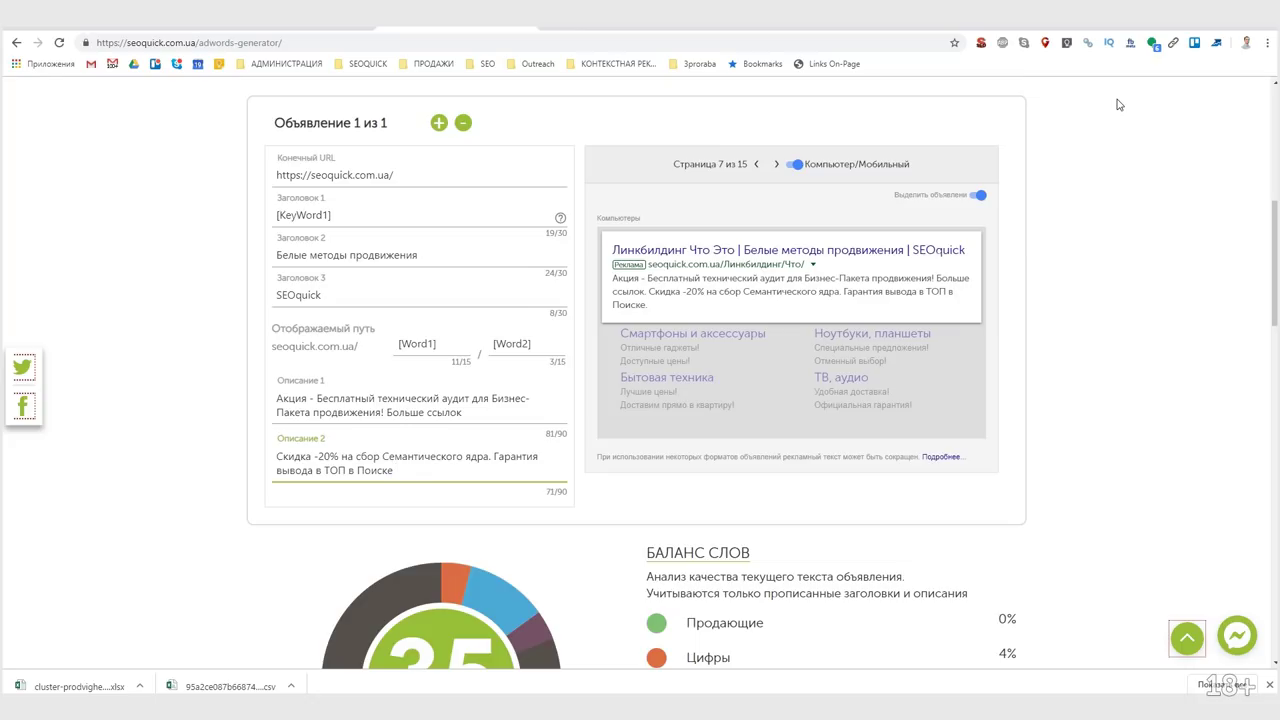
Set the title of the first sitelink to "Портфолио"
{"action": "scroll", "coordinate": [720, 491], "scroll_direction": "down", "scroll_amount": 5}
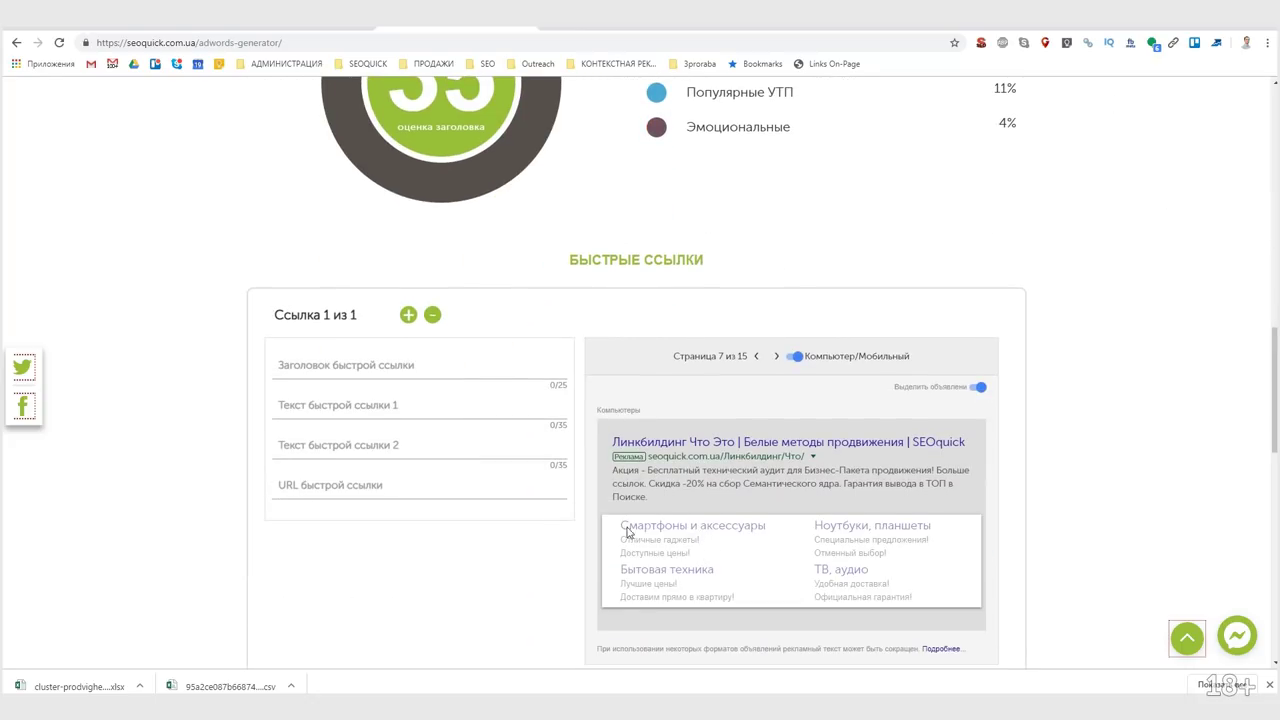
{"action": "left_click", "coordinate": [362, 367]}
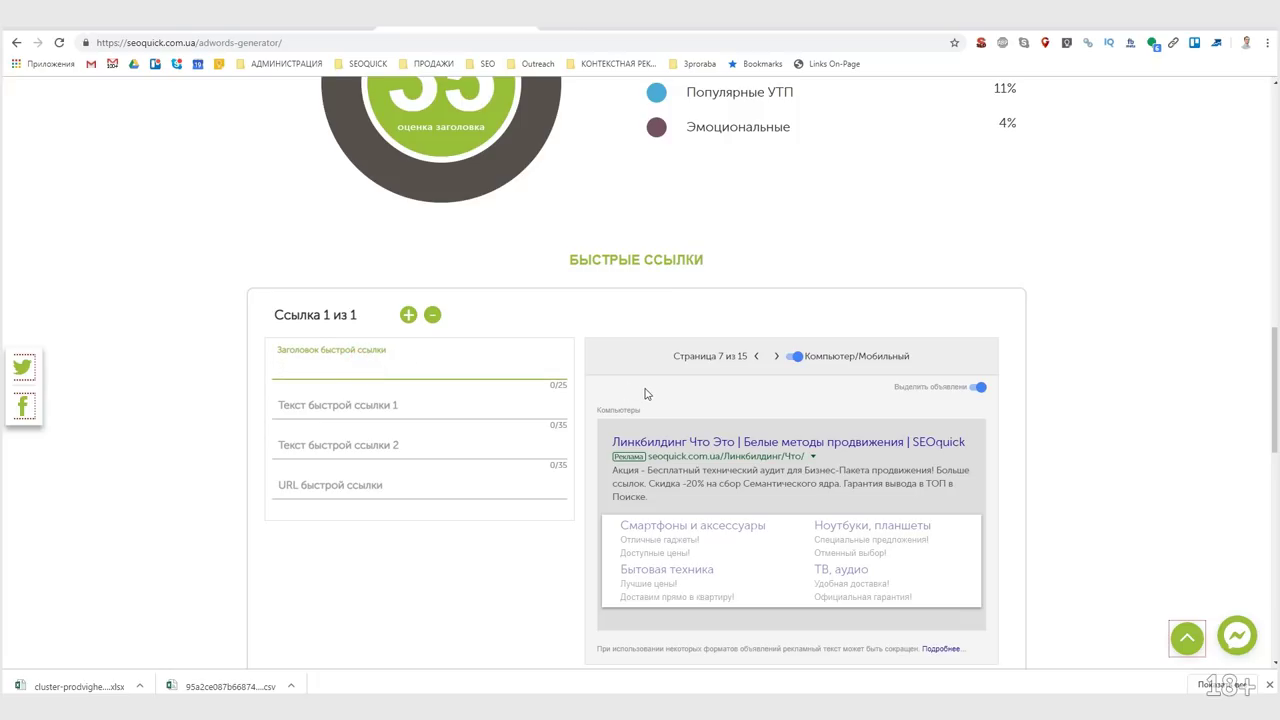
{"action": "type", "text": "Гаджет"}
{"action": "key", "text": "BackSpace"}
{"action": "key", "text": "BackSpace"}
{"action": "key", "text": "BackSpace"}
{"action": "key", "text": "BackSpace"}
{"action": "key", "text": "BackSpace"}
{"action": "key", "text": "BackSpace"}
{"action": "type", "text": "Плртфолио"}
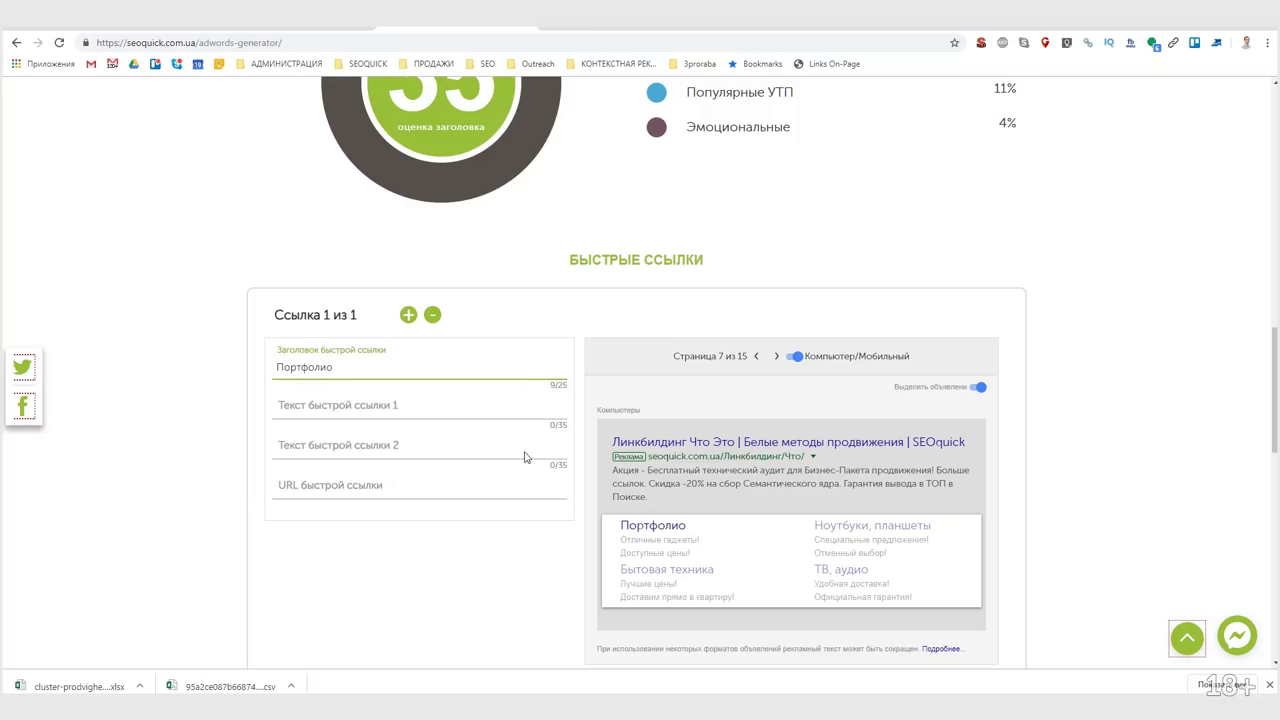
{"action": "left_click", "coordinate": [266, 42]}
{"action": "key", "text": "ctrl+c"}
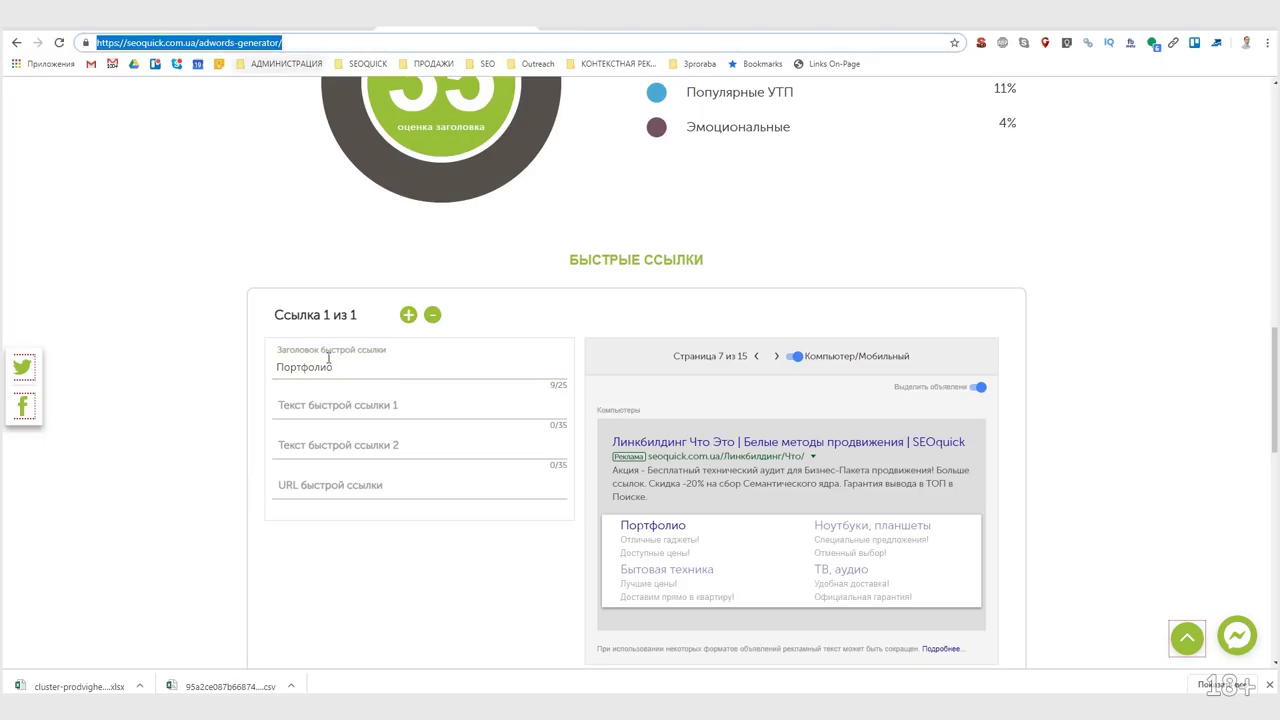
{"action": "left_click", "coordinate": [379, 482]}
{"action": "key", "text": "ctrl+v"}
{"action": "left_click_drag", "start_coordinate": [506, 478], "coordinate": [395, 488]}
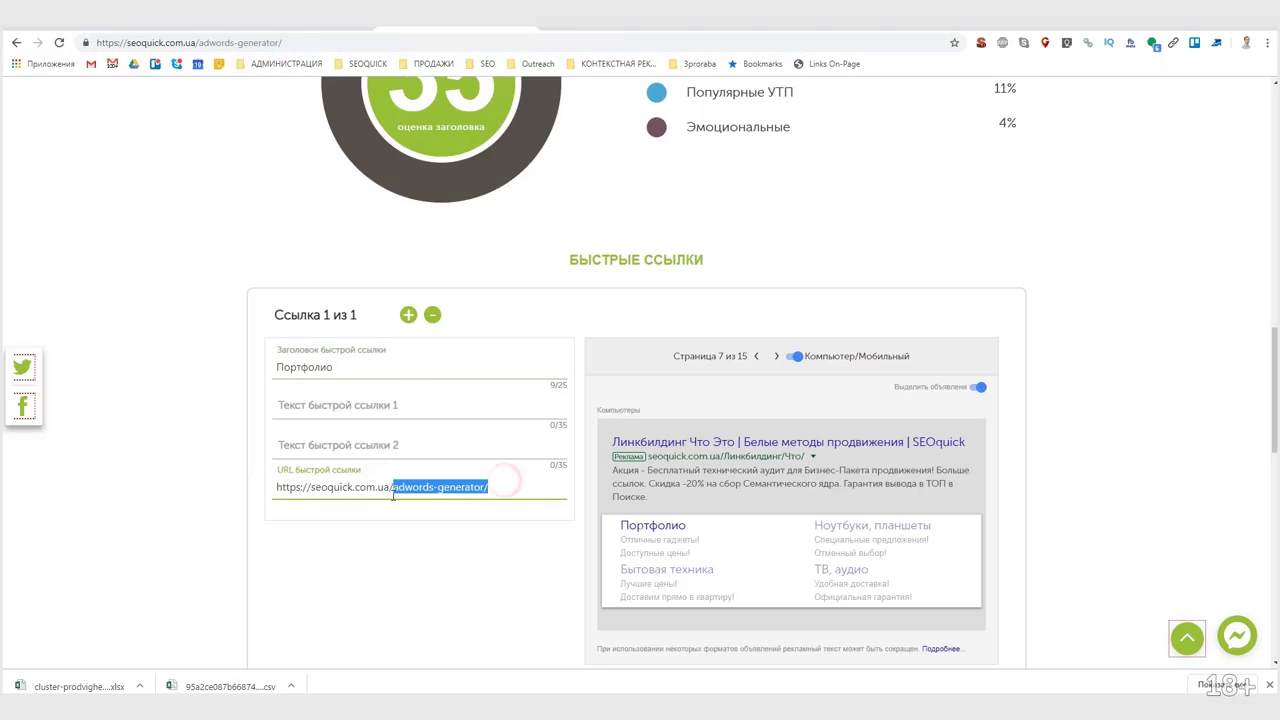
{"action": "type", "text": "po"}
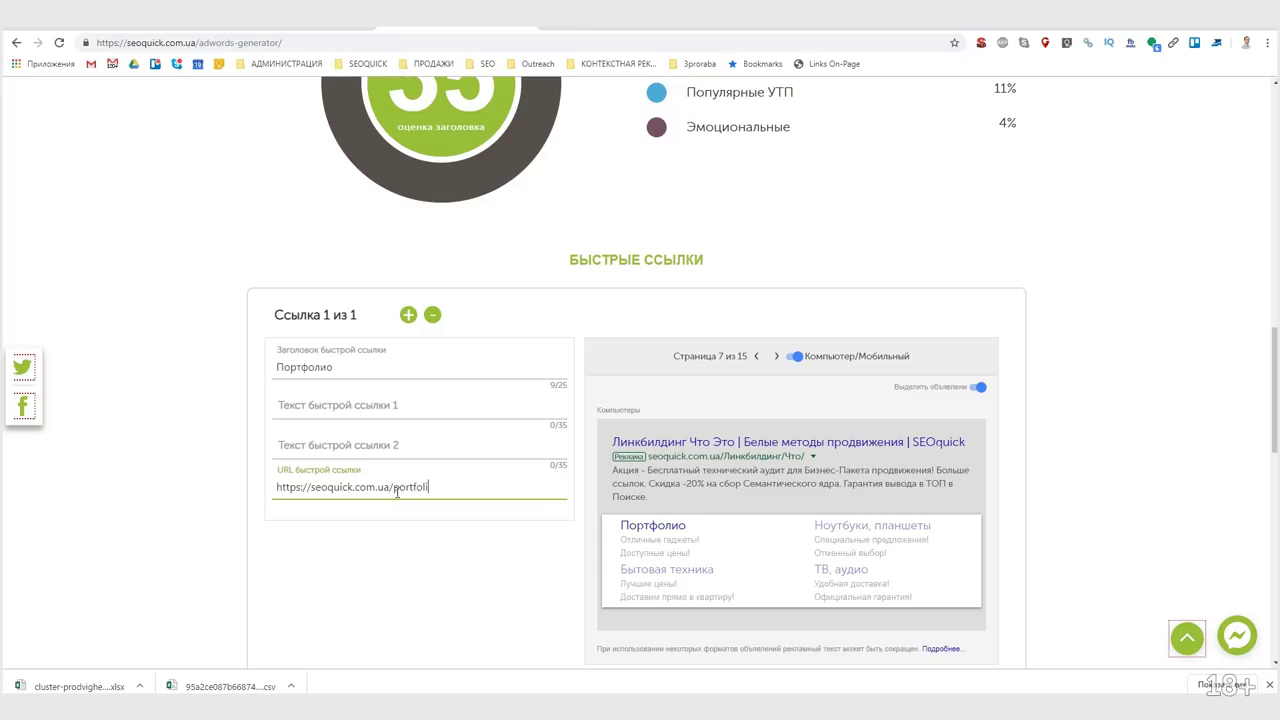
Set the first description line of the "Портфолио" sitelink to "9 лет работы"
{"action": "left_click", "coordinate": [416, 404]}
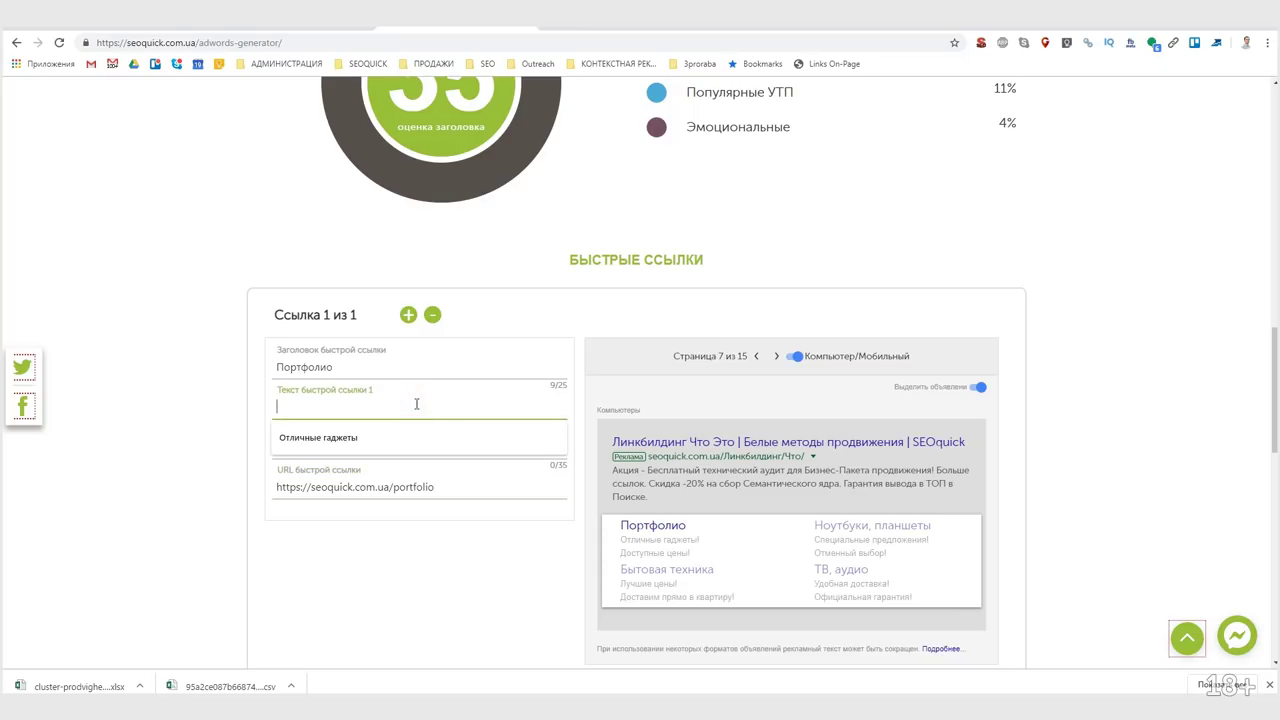
{"action": "type", "text": "7"}
{"action": "key", "text": "BackSpace"}
{"action": "key", "text": "BackSpace"}
{"action": "key", "text": "BackSpace"}
{"action": "type", "text": "9"}
{"action": "key", "text": "BackSpace"}
{"action": "type", "text": "9 лет работы"}
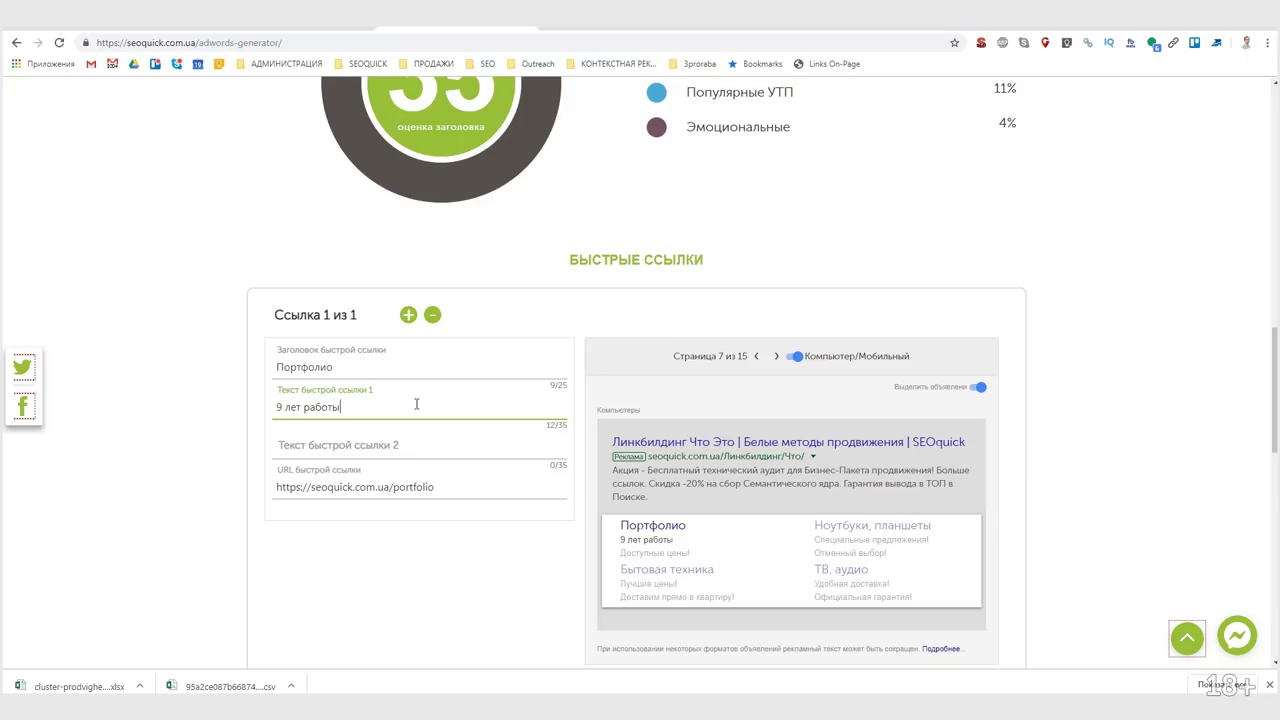
Set the second description line of the "Портфолио" sitelink to "300+ успешных проектов"
{"action": "key", "text": "Tab"}
{"action": "type", "text": "300+ у"}
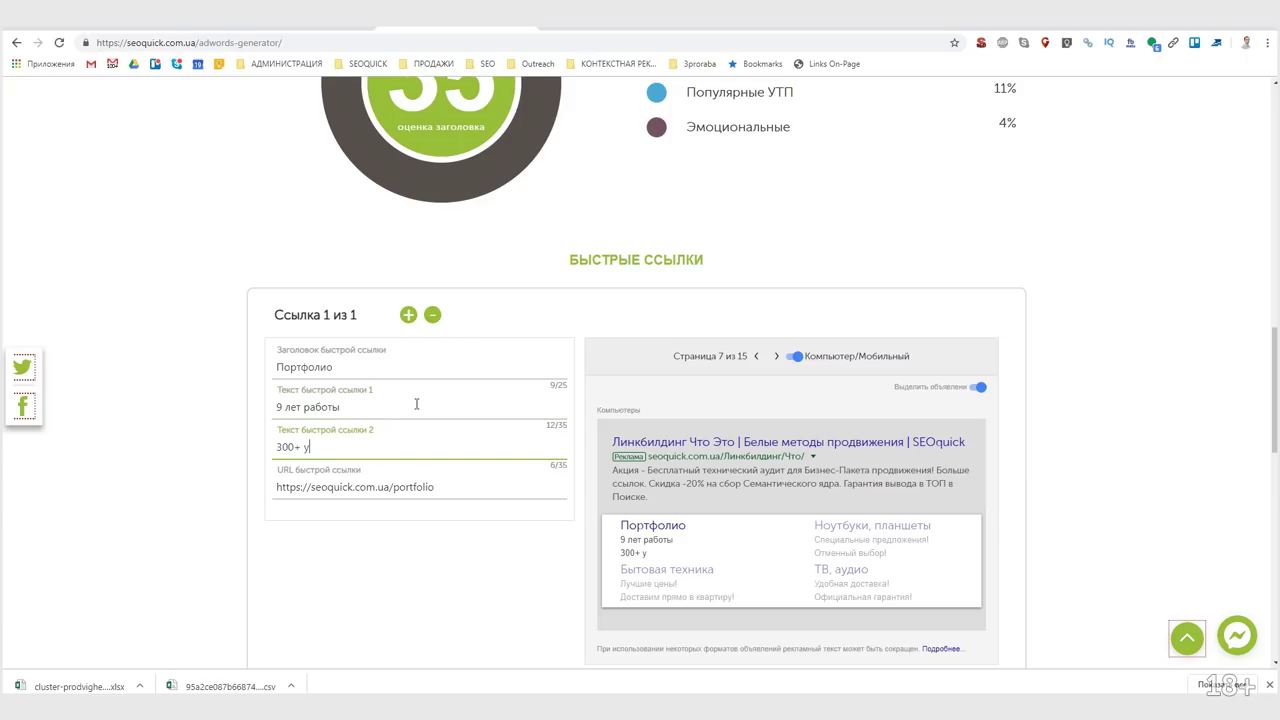
{"action": "type", "text": "ср"}
{"action": "type", "text": "пешных проек"}
{"action": "type", "text": "тов"}
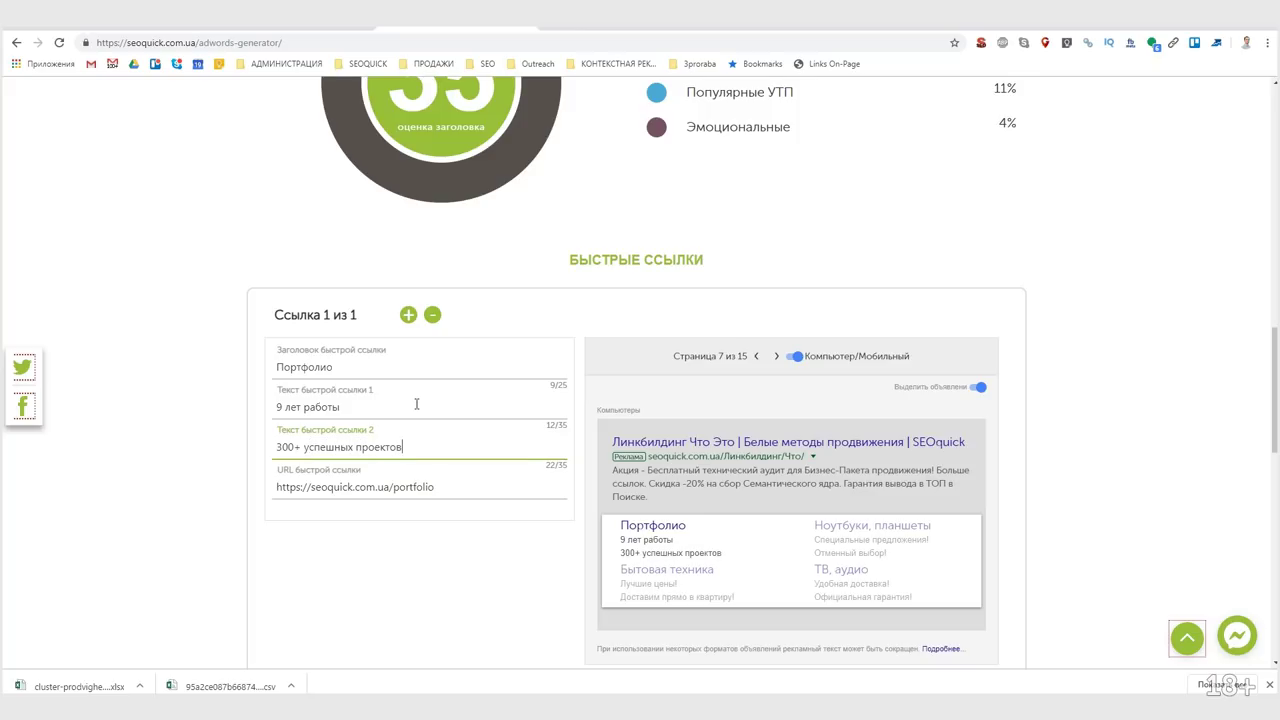
Add a second sitelink titled "О нас" and dismiss the newsletter subscription popup
{"action": "scroll", "coordinate": [543, 569], "scroll_direction": "down", "scroll_amount": 2}
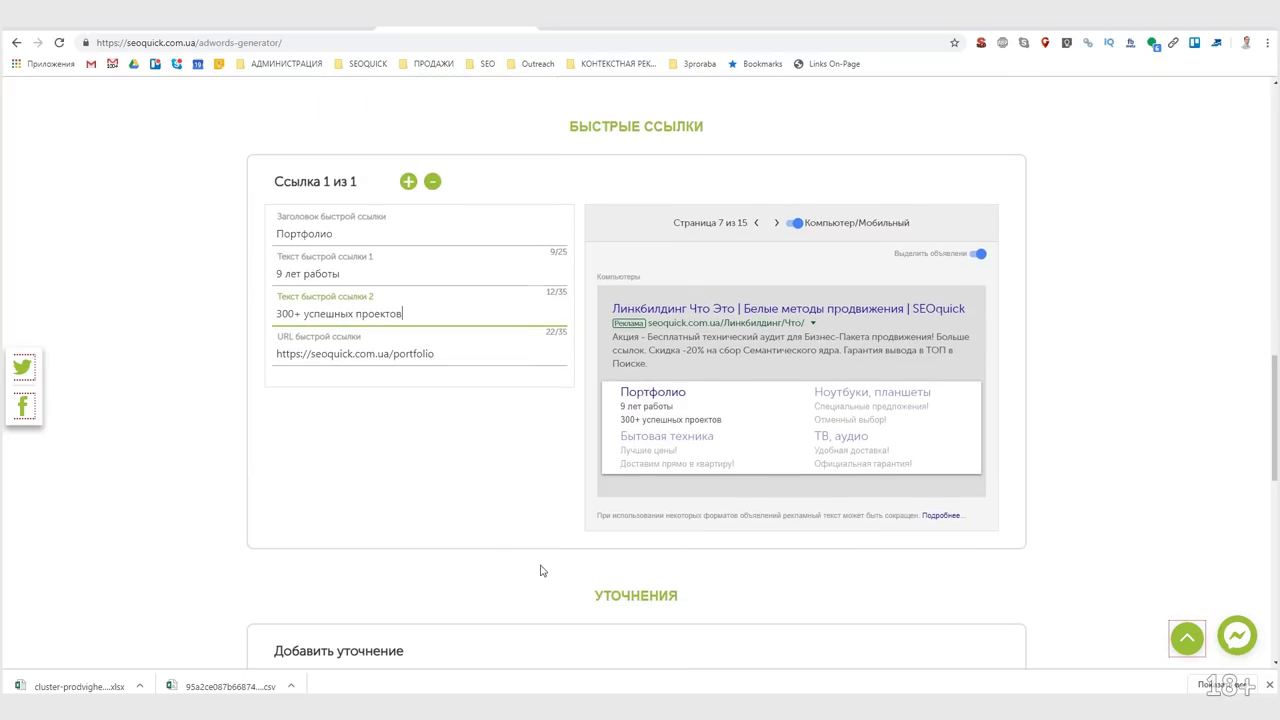
{"action": "scroll", "coordinate": [503, 226], "scroll_direction": "up", "scroll_amount": 1}
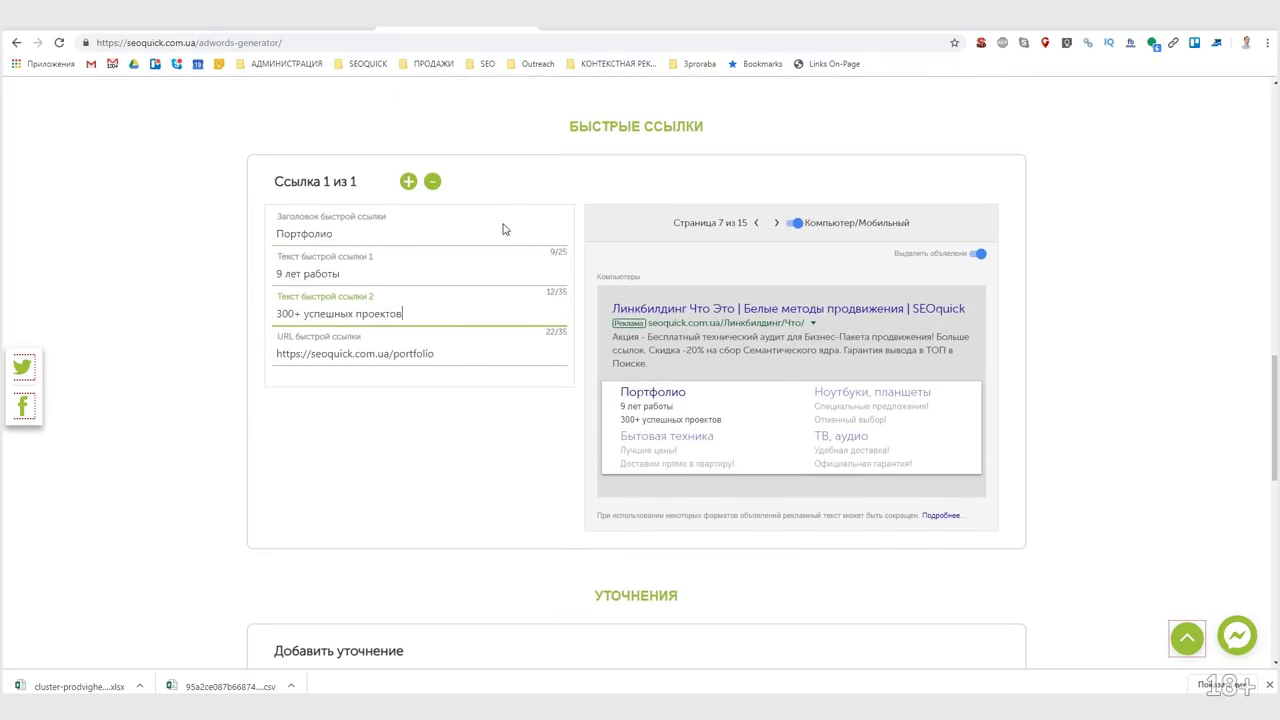
{"action": "left_click", "coordinate": [408, 182]}
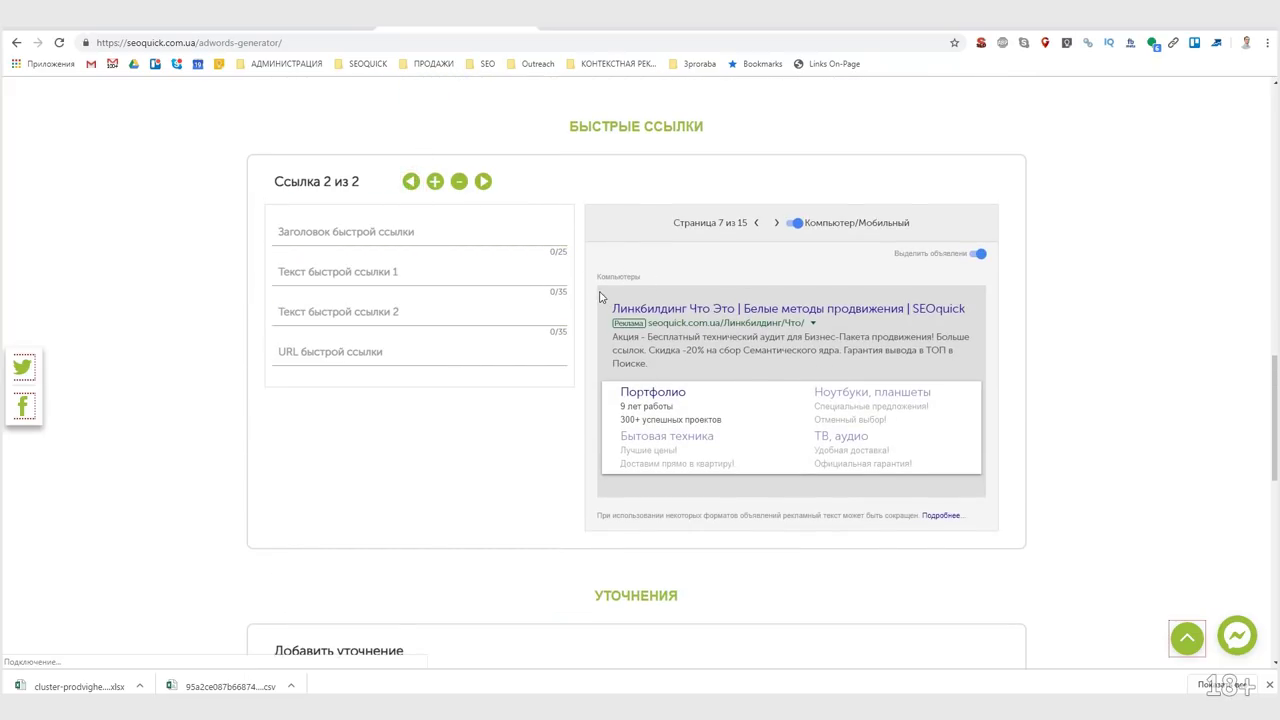
{"action": "left_click", "coordinate": [370, 230]}
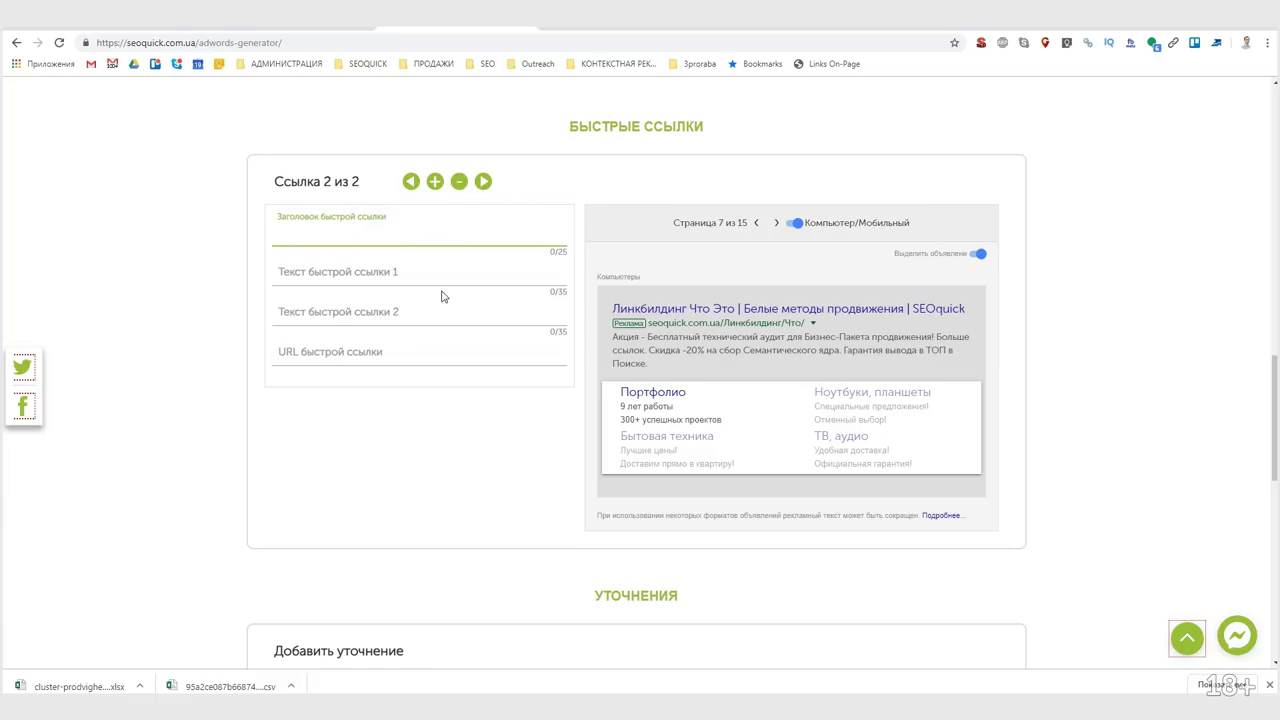
{"action": "left_click", "coordinate": [483, 181]}
{"action": "left_click", "coordinate": [367, 229]}
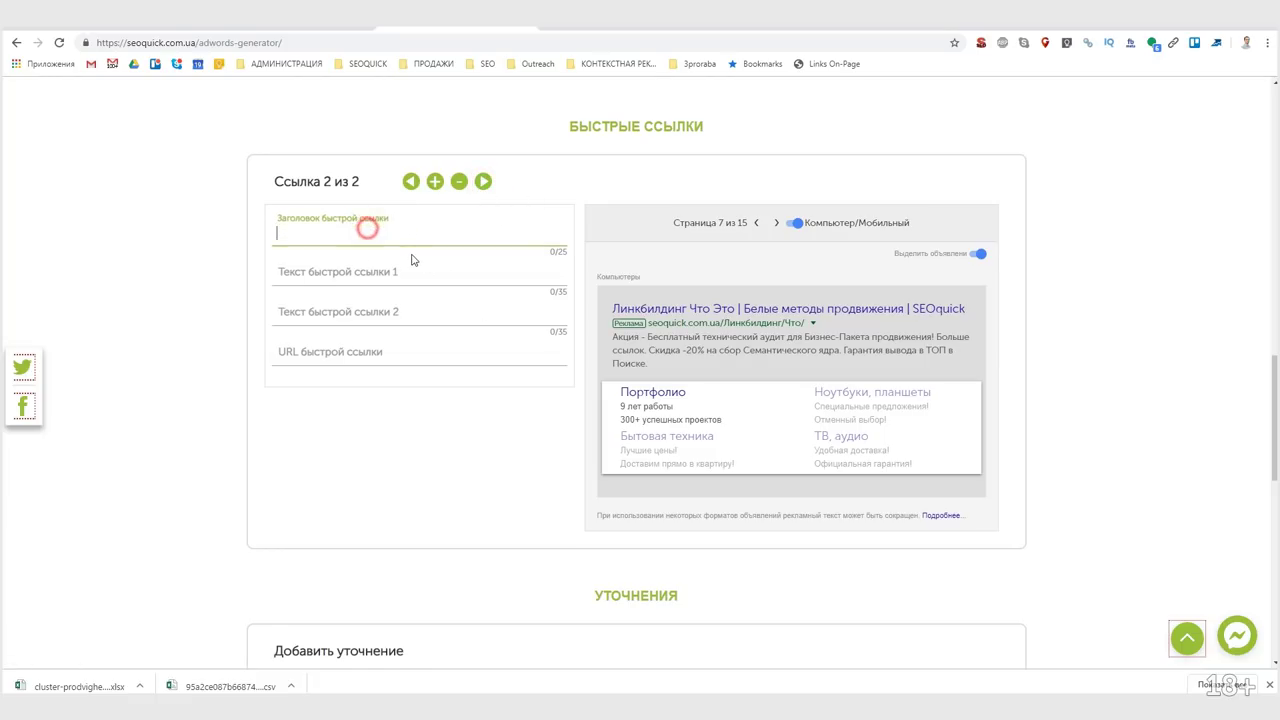
{"action": "type", "text": "О"}
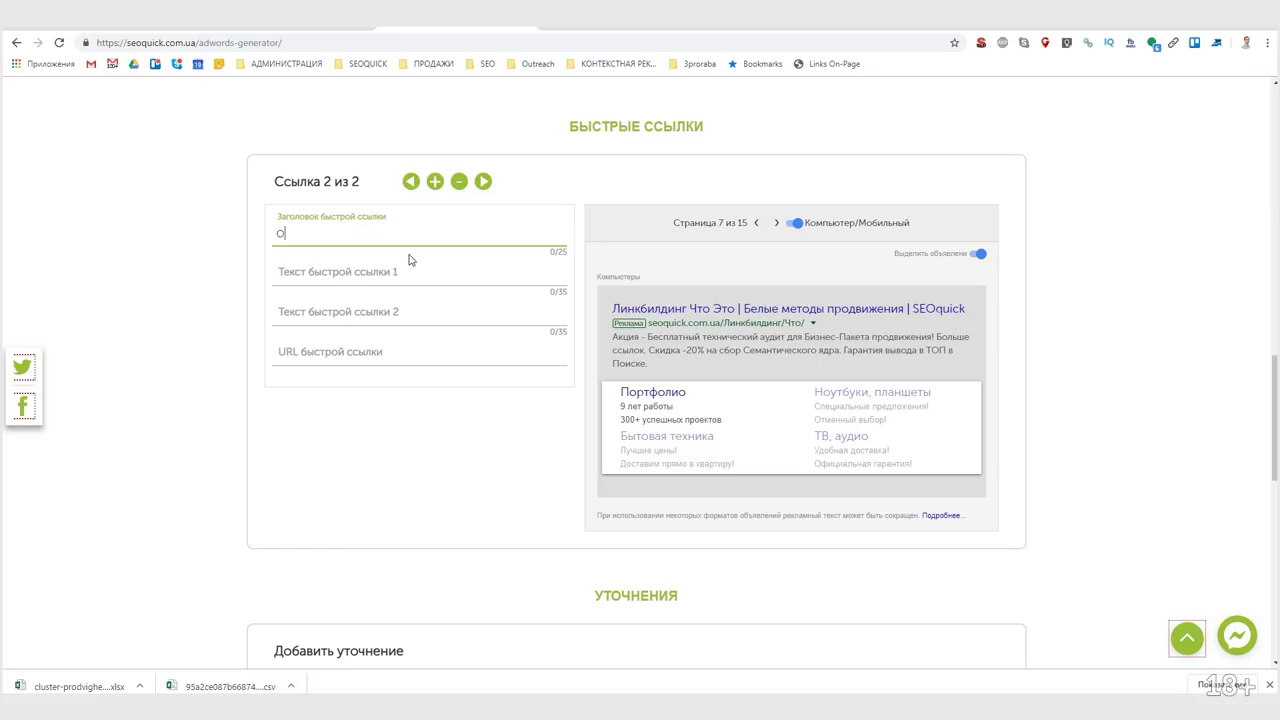
{"action": "type", "text": " нас"}
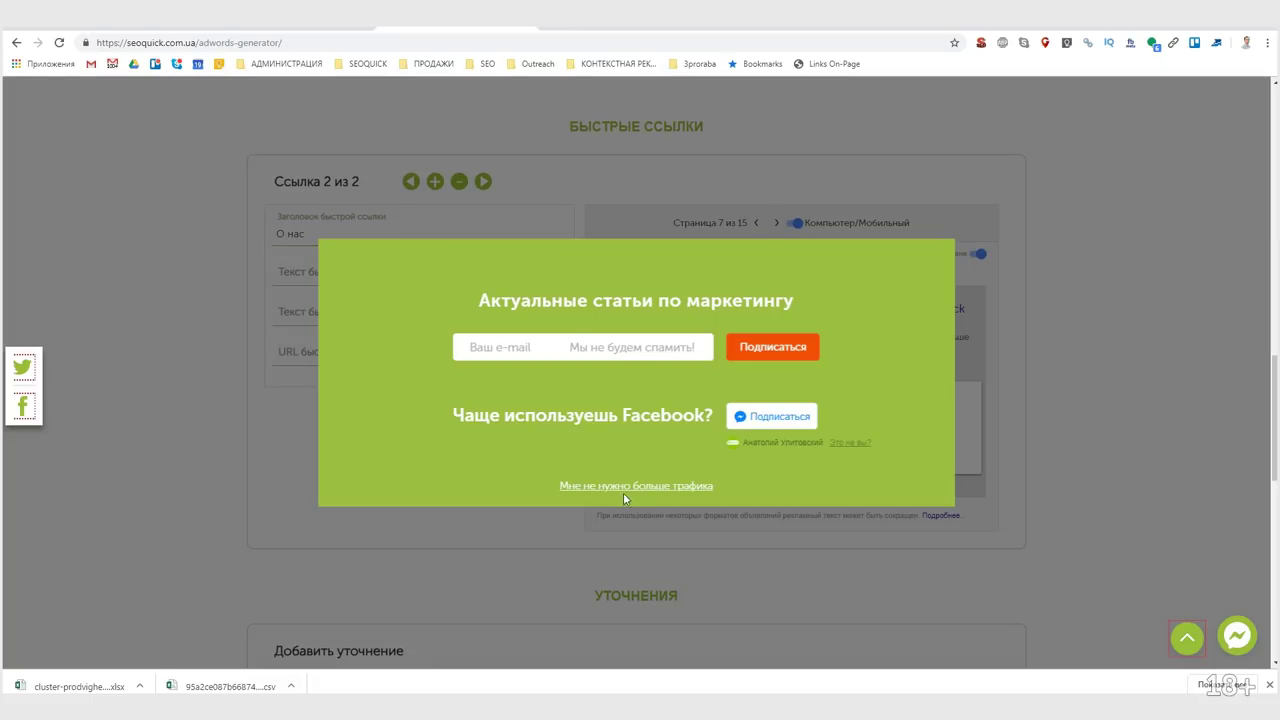
{"action": "left_click", "coordinate": [623, 488]}
Set the description lines of the "О нас" sitelink to "15+ специалистов" and "Большой опыт работы"
{"action": "left_click", "coordinate": [324, 269]}
{"action": "type", "text": "16+ специалистов"}
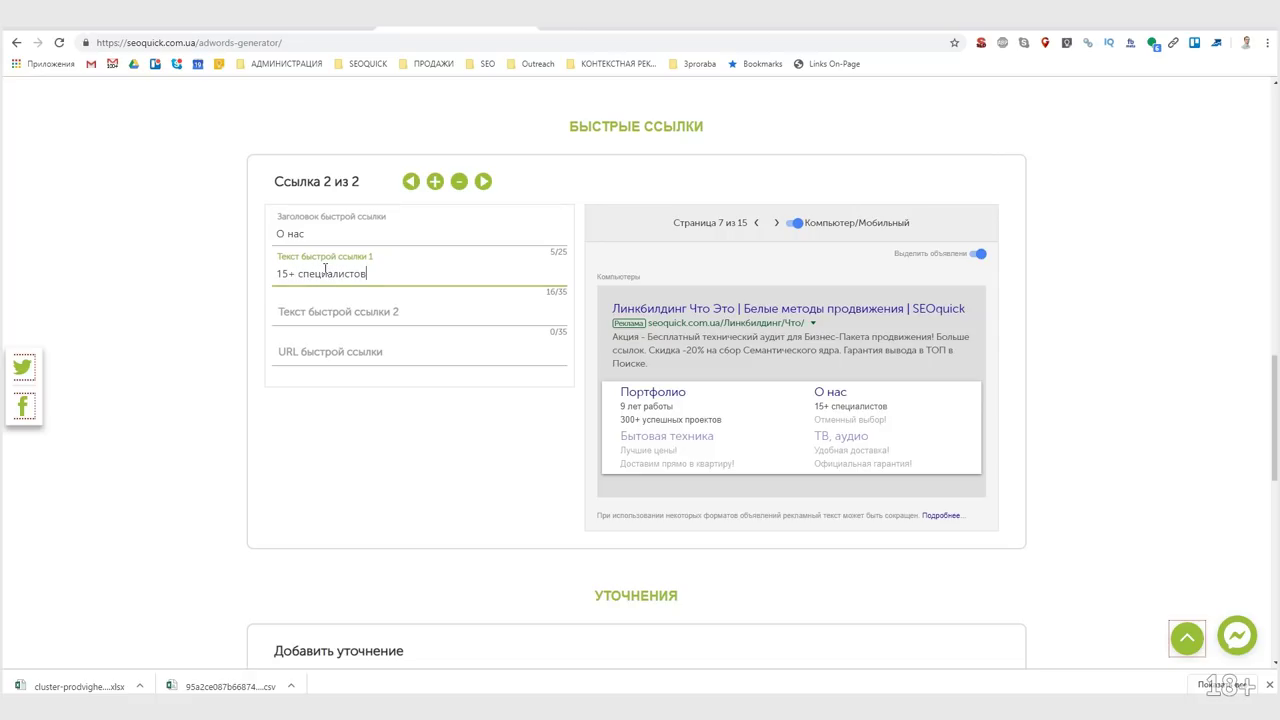
{"action": "key", "text": "Tab"}
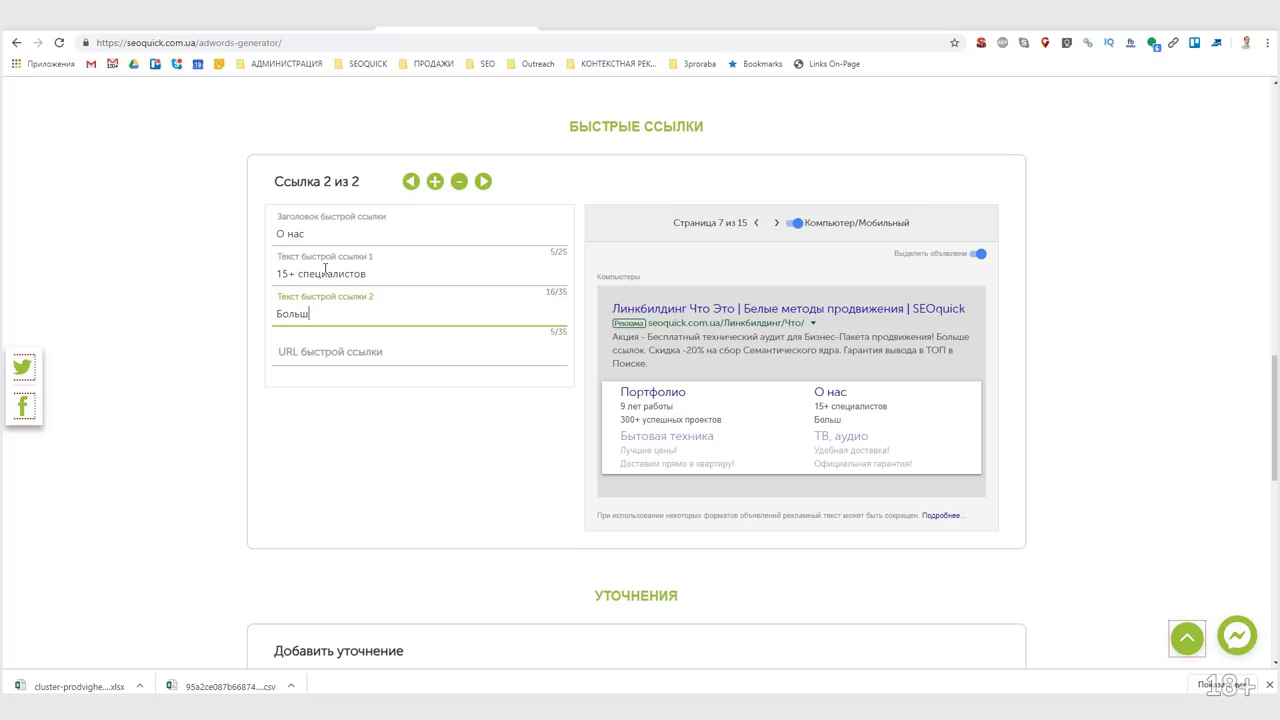
{"action": "type", "text": "Большой опыт работ"}
{"action": "key", "text": "Tab"}
{"action": "left_click", "coordinate": [428, 320]}
{"action": "type", "text": "ы"}
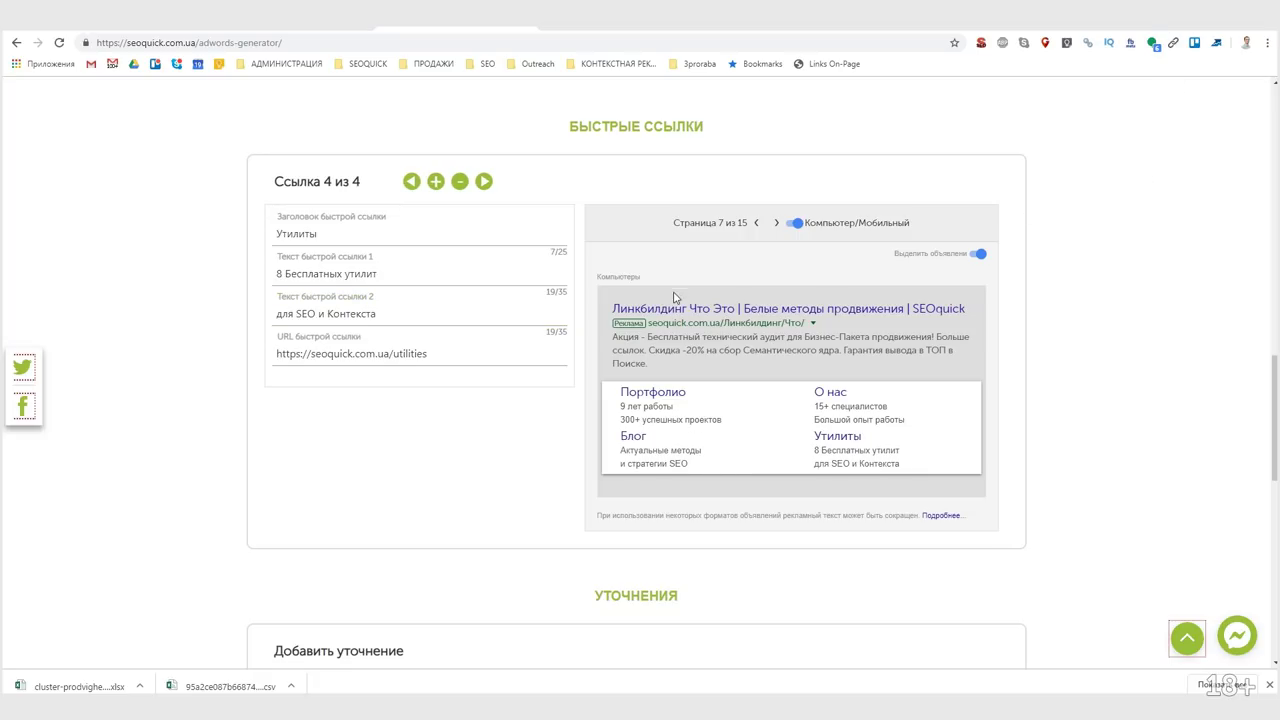
Go back through the four sitelinks to the first and forward again, checking their titles, texts and URLs
{"action": "left_click", "coordinate": [410, 182]}
{"action": "left_click", "coordinate": [410, 182]}
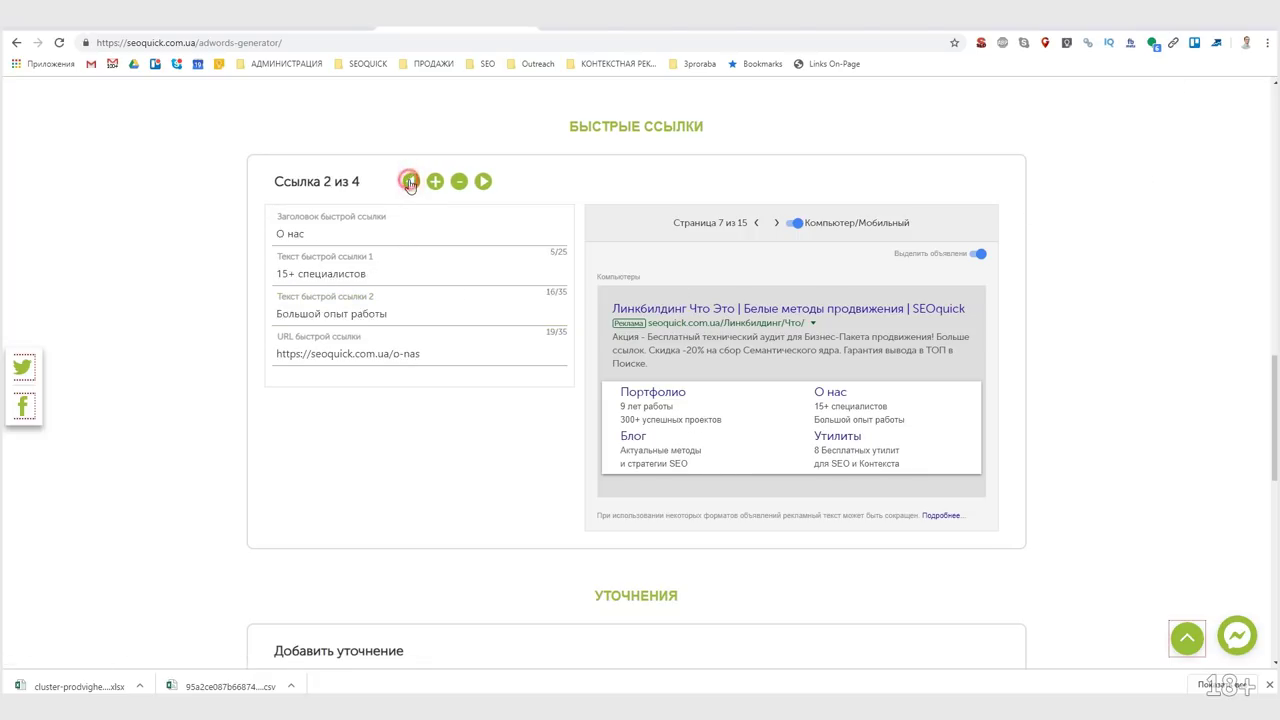
{"action": "left_click", "coordinate": [410, 182]}
{"action": "left_click", "coordinate": [482, 183]}
{"action": "left_click", "coordinate": [481, 184]}
{"action": "left_click", "coordinate": [481, 184]}
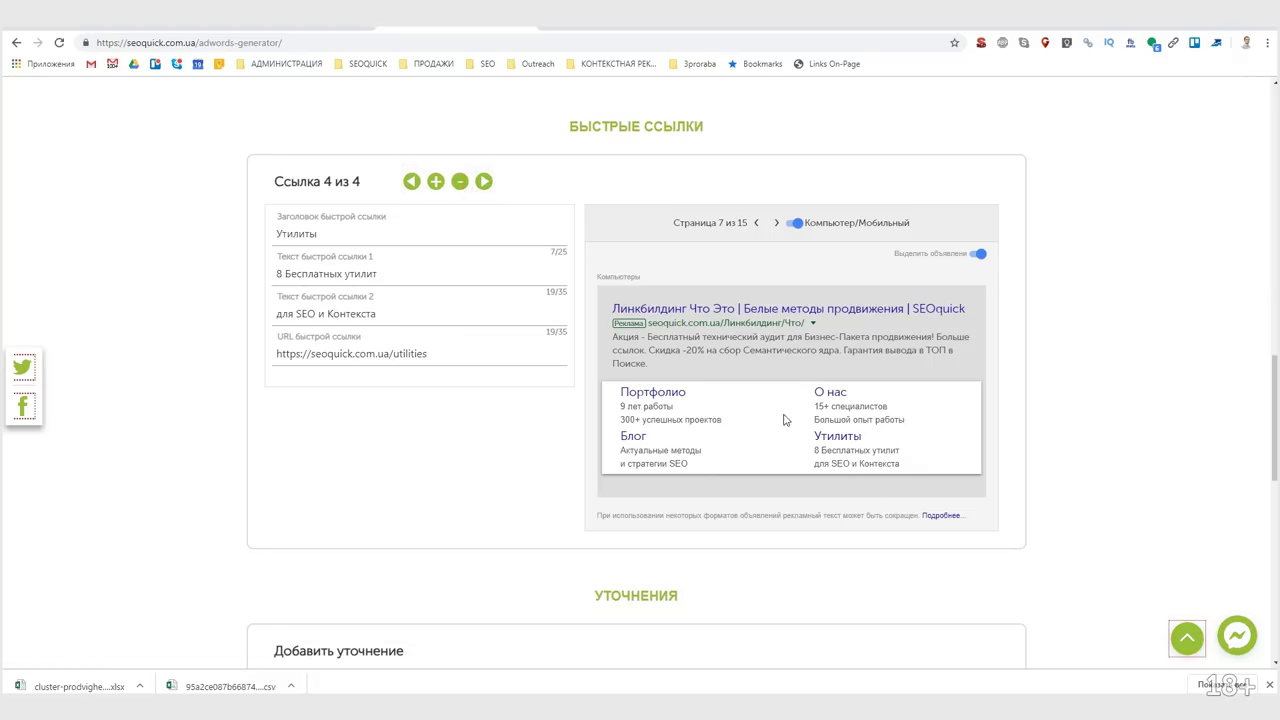
Add the callouts "Аудит сайта", "Анализ конкурентов", "Продвижение без бирж" and "Никаких фильтров" to the ad
{"action": "scroll", "coordinate": [775, 455], "scroll_direction": "up", "scroll_amount": 8}
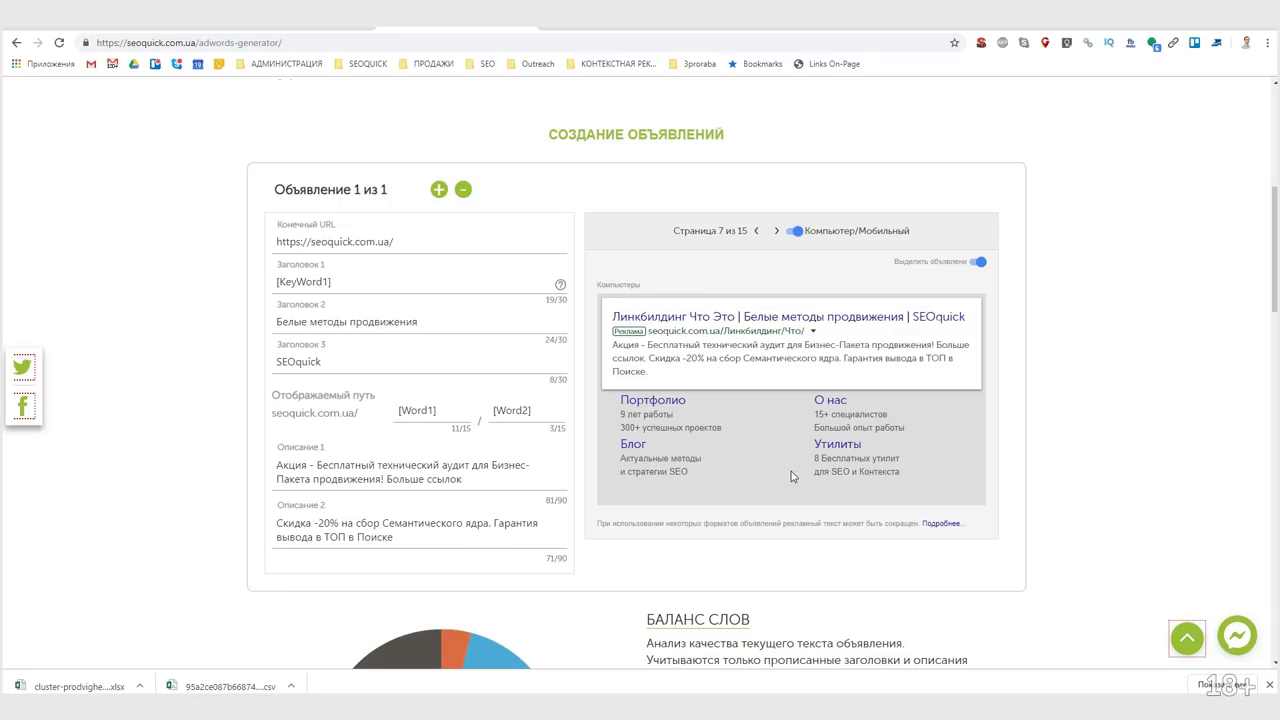
{"action": "scroll", "coordinate": [795, 478], "scroll_direction": "down", "scroll_amount": 13}
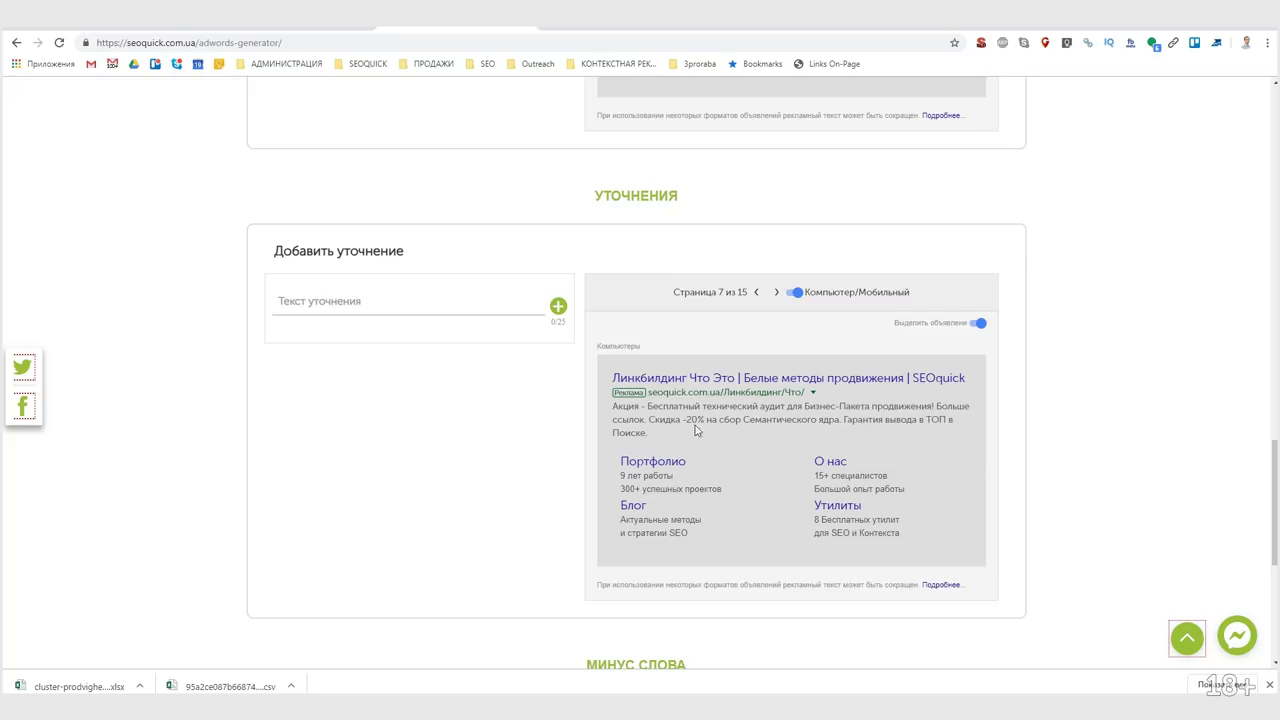
{"action": "left_click", "coordinate": [451, 300]}
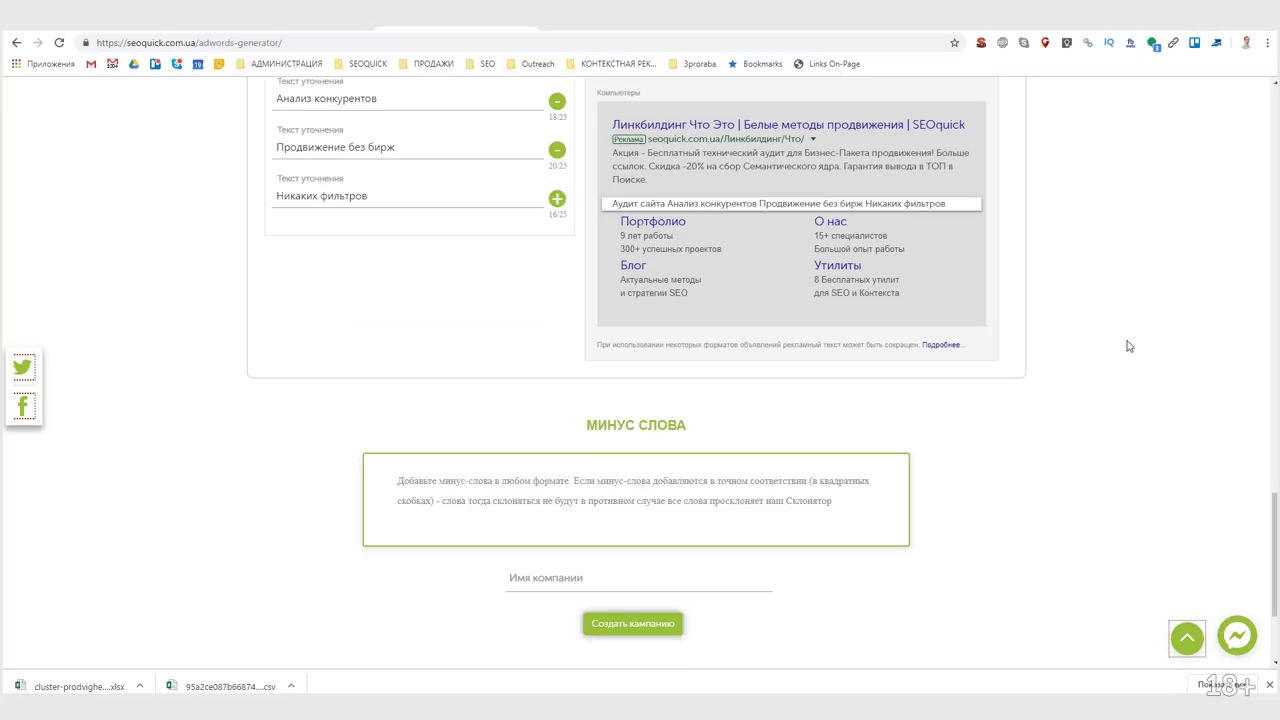
Go to the generator's empty negative keywords field and switch to the browser page with the semantic core clustering project
{"action": "scroll", "coordinate": [1000, 400], "scroll_direction": "down", "scroll_amount": 2}
{"action": "scroll", "coordinate": [743, 369], "scroll_direction": "up", "scroll_amount": 1}
{"action": "left_click", "coordinate": [743, 369]}
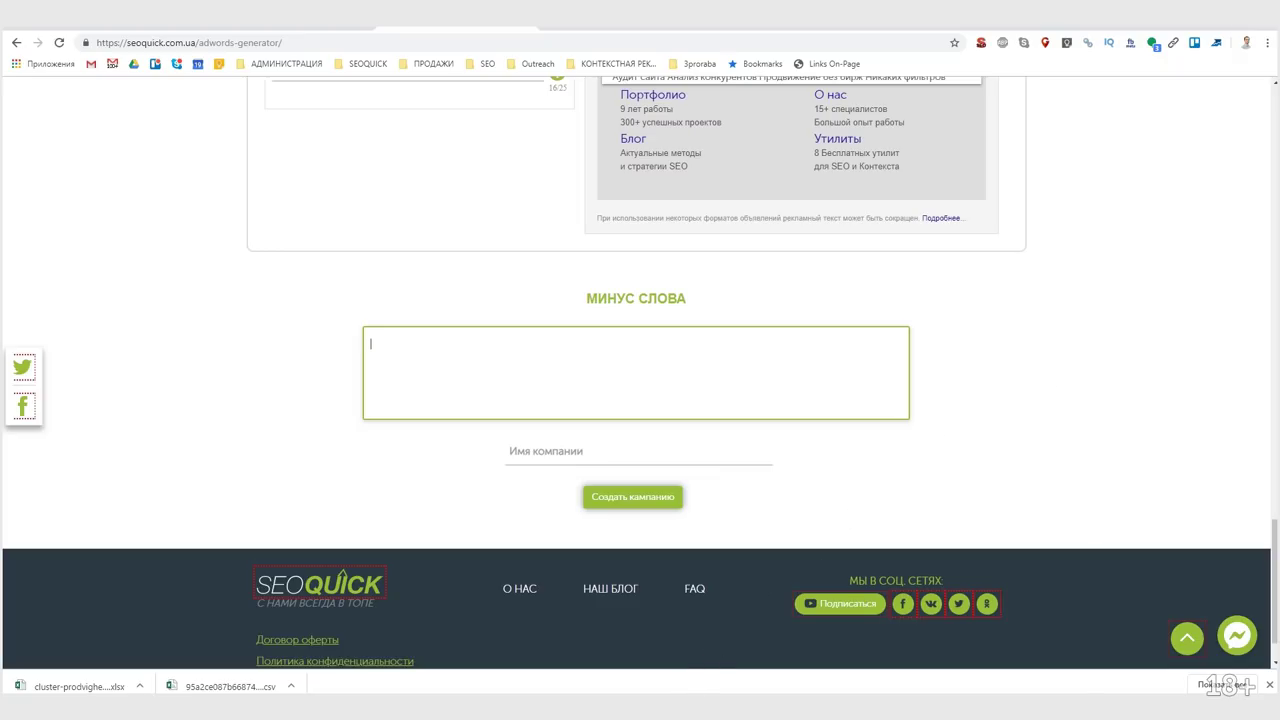
{"action": "left_click", "coordinate": [1196, 29]}
{"action": "scroll", "coordinate": [1117, 391], "scroll_direction": "down", "scroll_amount": 1}
{"action": "scroll", "coordinate": [1117, 391], "scroll_direction": "up", "scroll_amount": 1}
{"action": "left_click", "coordinate": [381, 42]}
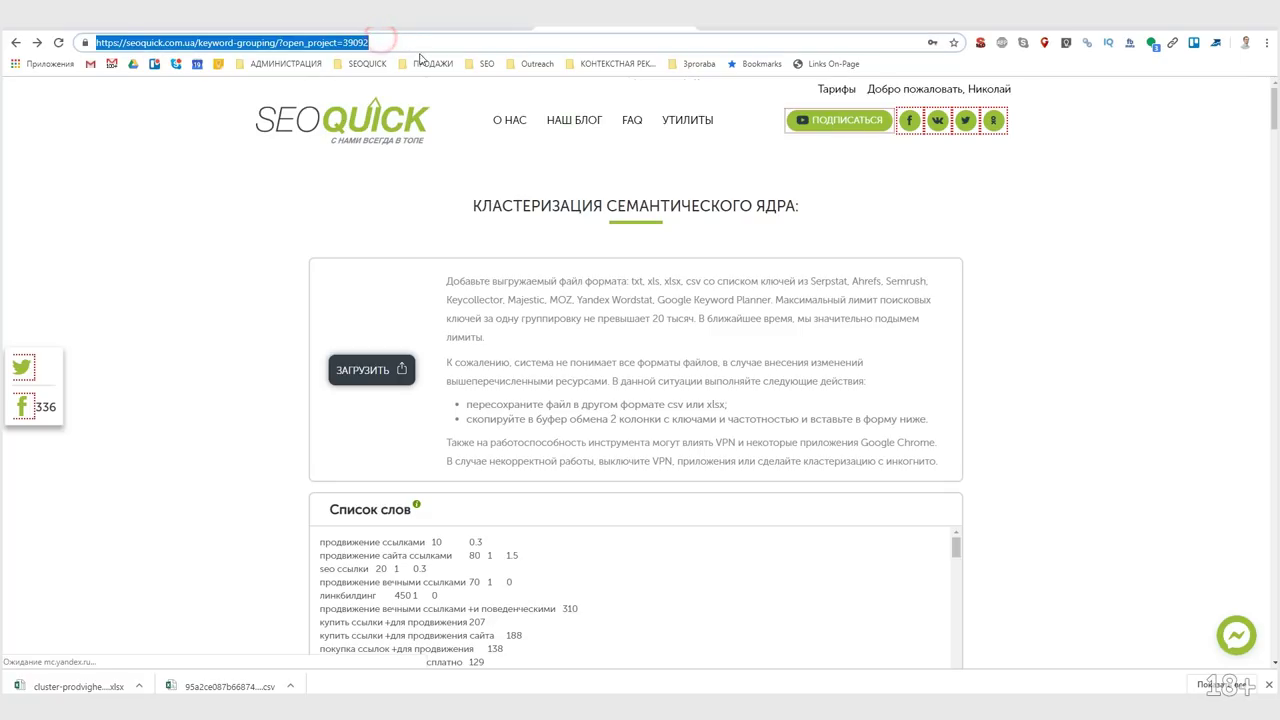
Find the clustering project's negative keywords "бесплатно,без,реферальная" and copy them
{"action": "scroll", "coordinate": [1000, 470], "scroll_direction": "down", "scroll_amount": 8}
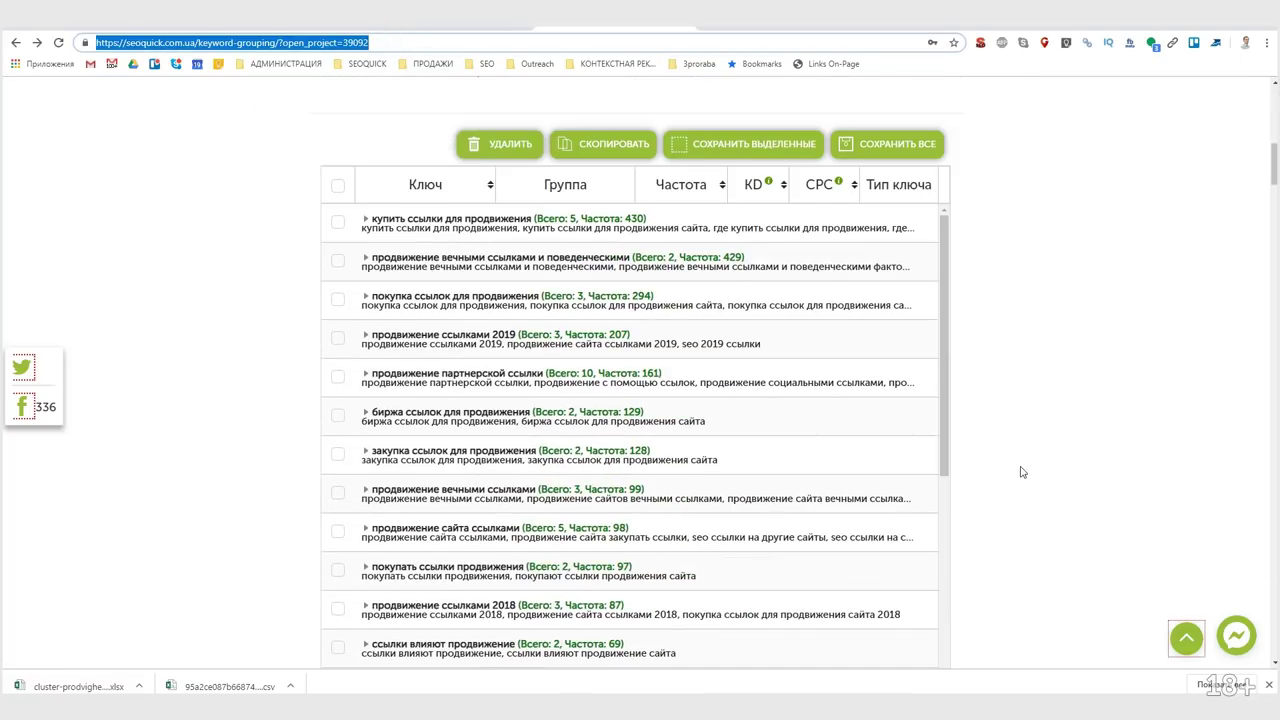
{"action": "scroll", "coordinate": [1020, 471], "scroll_direction": "down", "scroll_amount": 4}
{"action": "scroll", "coordinate": [1043, 534], "scroll_direction": "up", "scroll_amount": 10}
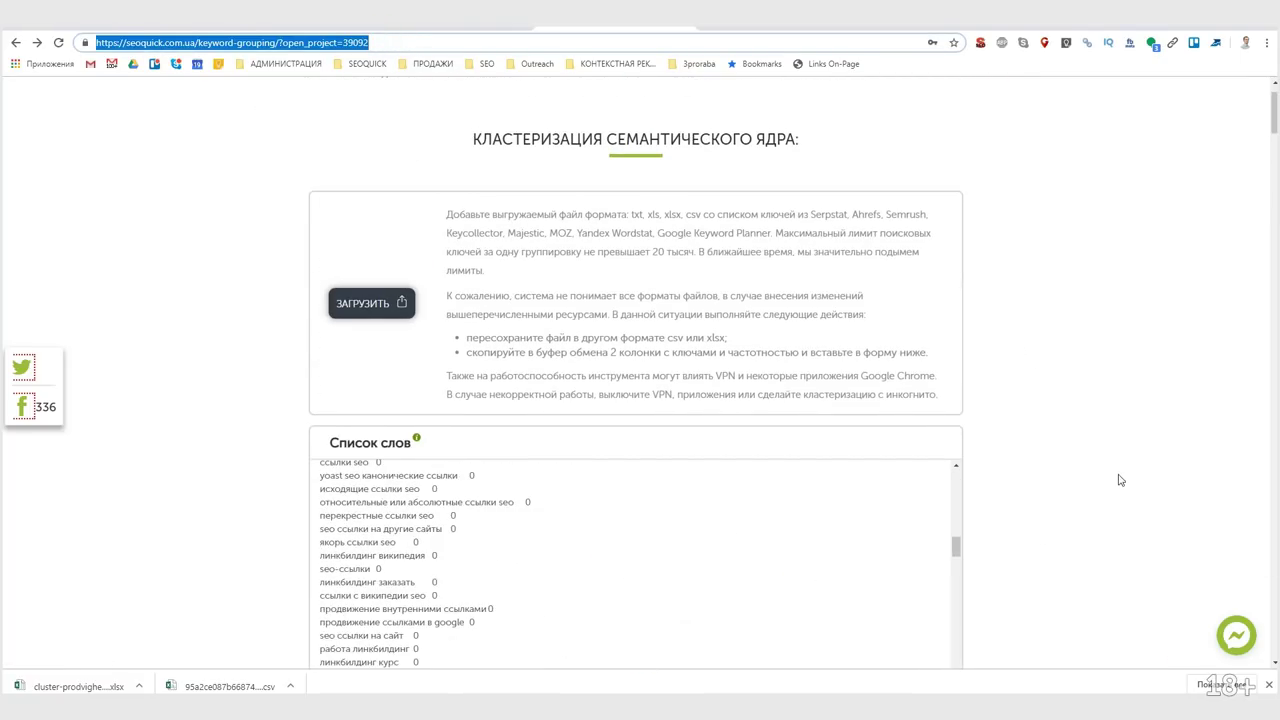
{"action": "scroll", "coordinate": [709, 529], "scroll_direction": "down", "scroll_amount": 3}
{"action": "left_click", "coordinate": [680, 483]}
{"action": "scroll", "coordinate": [842, 519], "scroll_direction": "down", "scroll_amount": 3}
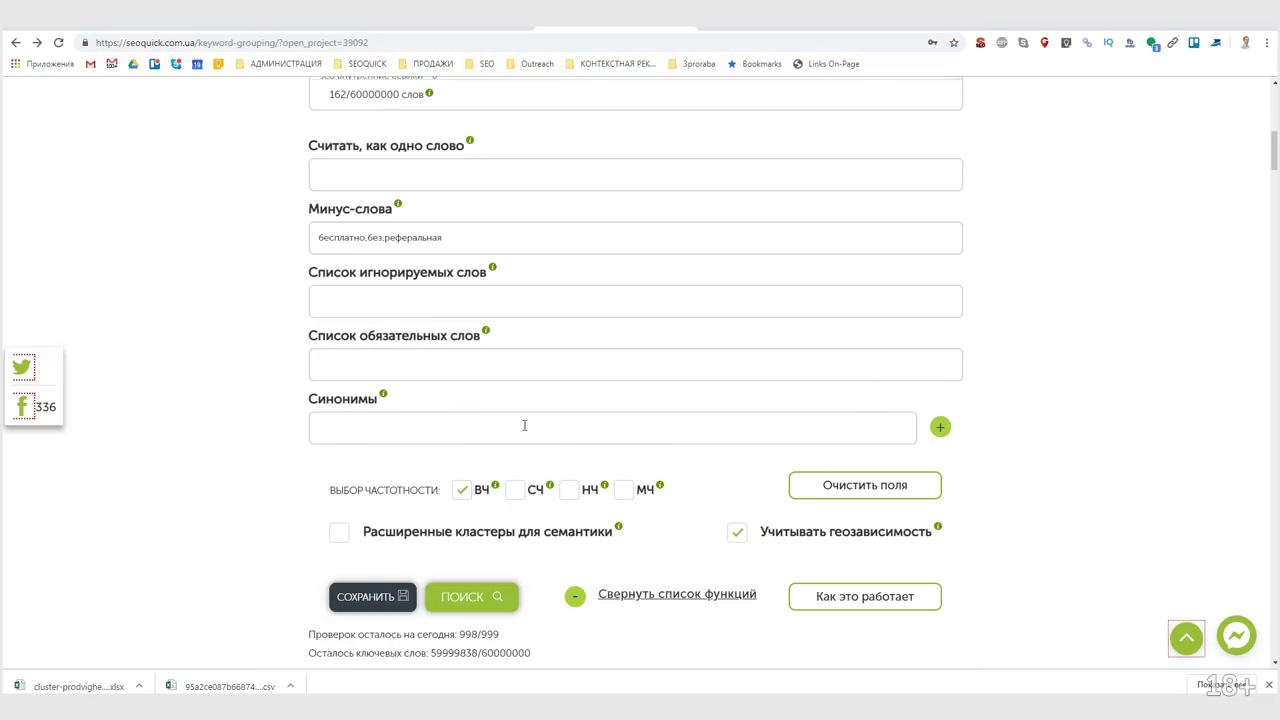
{"action": "triple_click", "coordinate": [460, 238]}
{"action": "key", "text": "ctrl+c"}
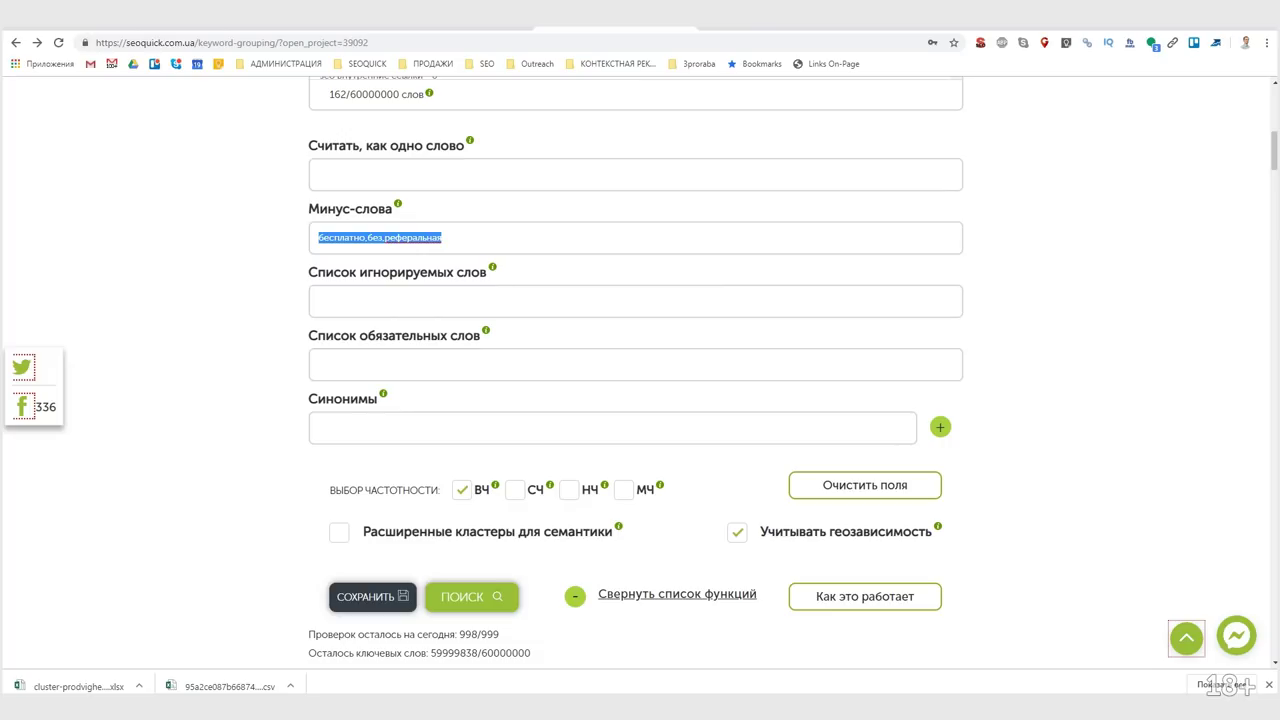
Return to the AdWords ad generator and paste "бесплатно,без,реферальная" as the campaign's negative keywords
{"action": "key", "text": "ctrl+Tab"}
{"action": "left_click", "coordinate": [1195, 229]}
{"action": "scroll", "coordinate": [1117, 357], "scroll_direction": "down", "scroll_amount": 3}
{"action": "left_click", "coordinate": [671, 274]}
{"action": "key", "text": "ctrl+v"}
Name the campaign "тестовая" and generate it
{"action": "left_click", "coordinate": [610, 395]}
{"action": "type", "text": "те"}
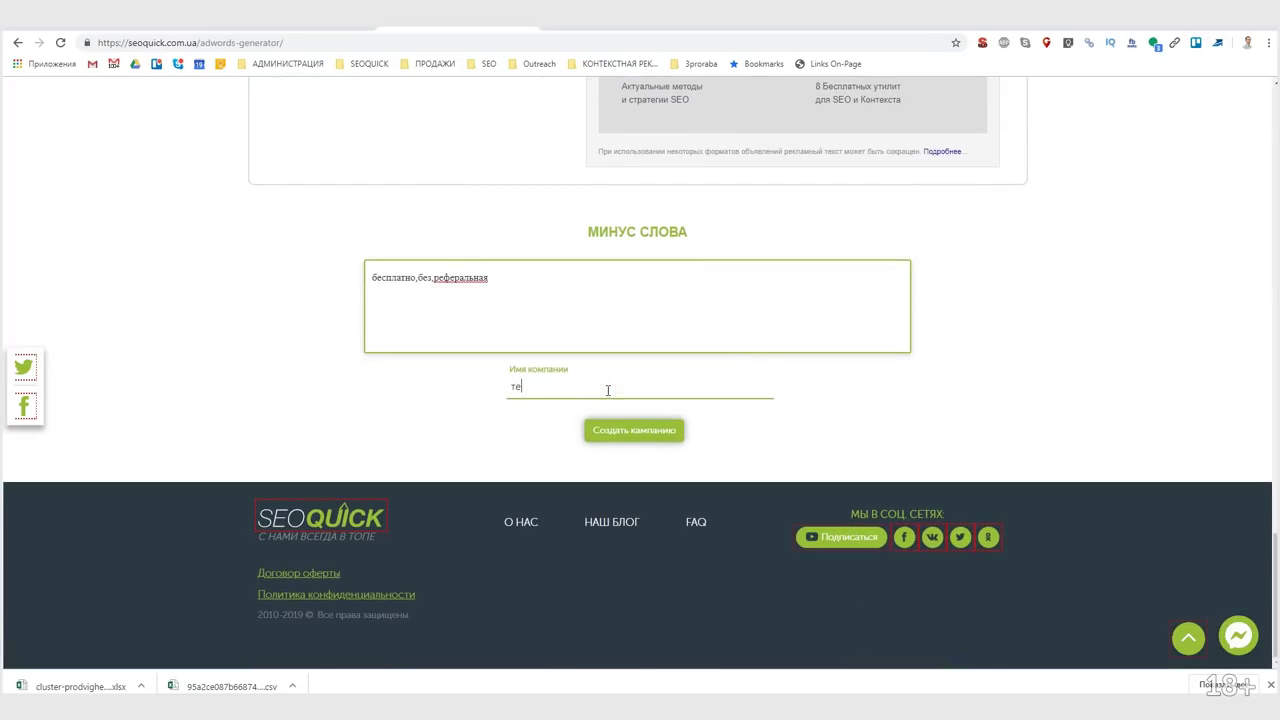
{"action": "left_click", "coordinate": [632, 430]}
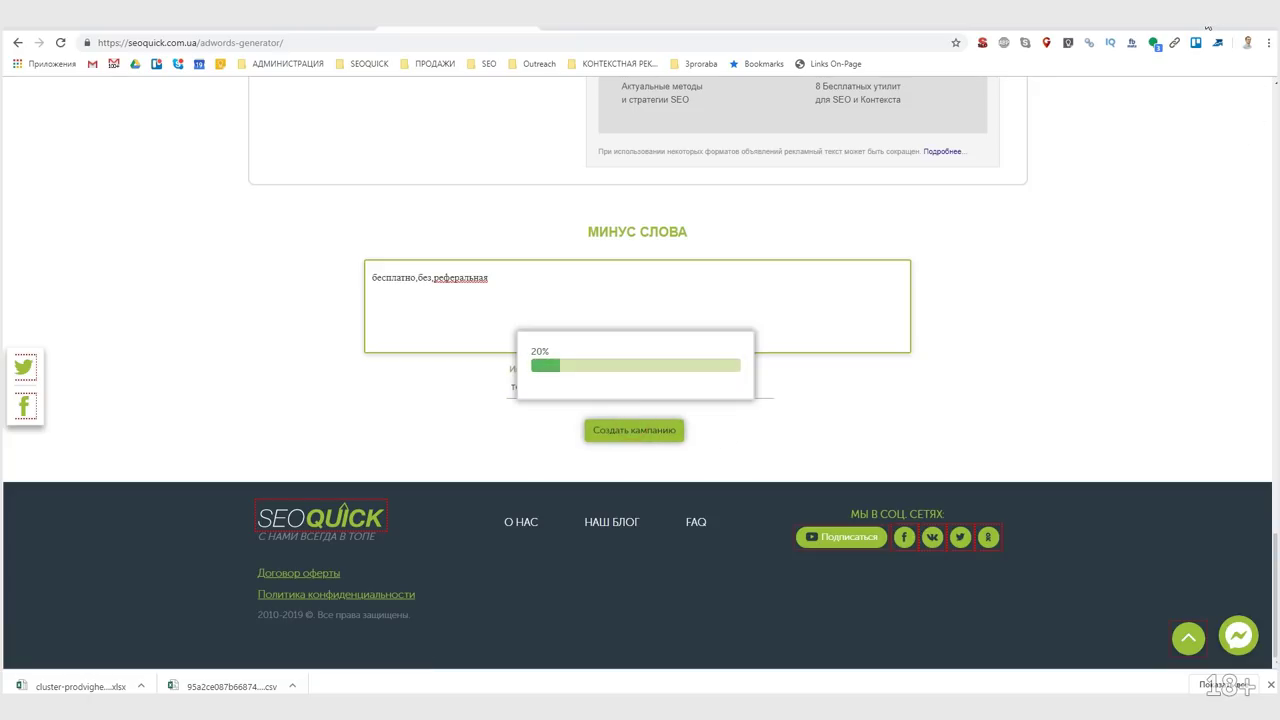
{"action": "scroll", "coordinate": [1046, 455], "scroll_direction": "down", "scroll_amount": 3}
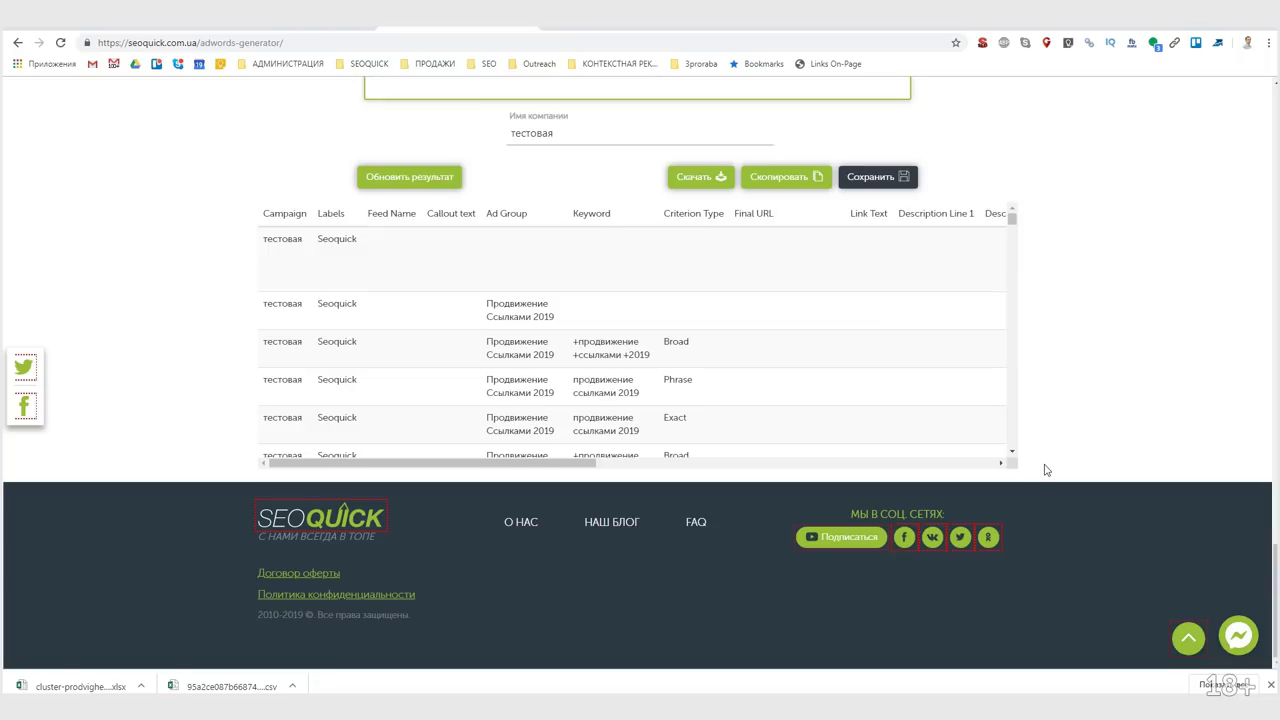
Disable phrase match and exact match for the keyword list, leaving only modified broad match enabled
{"action": "scroll", "coordinate": [1120, 464], "scroll_direction": "up", "scroll_amount": 5}
{"action": "scroll", "coordinate": [1150, 500], "scroll_direction": "up", "scroll_amount": 15}
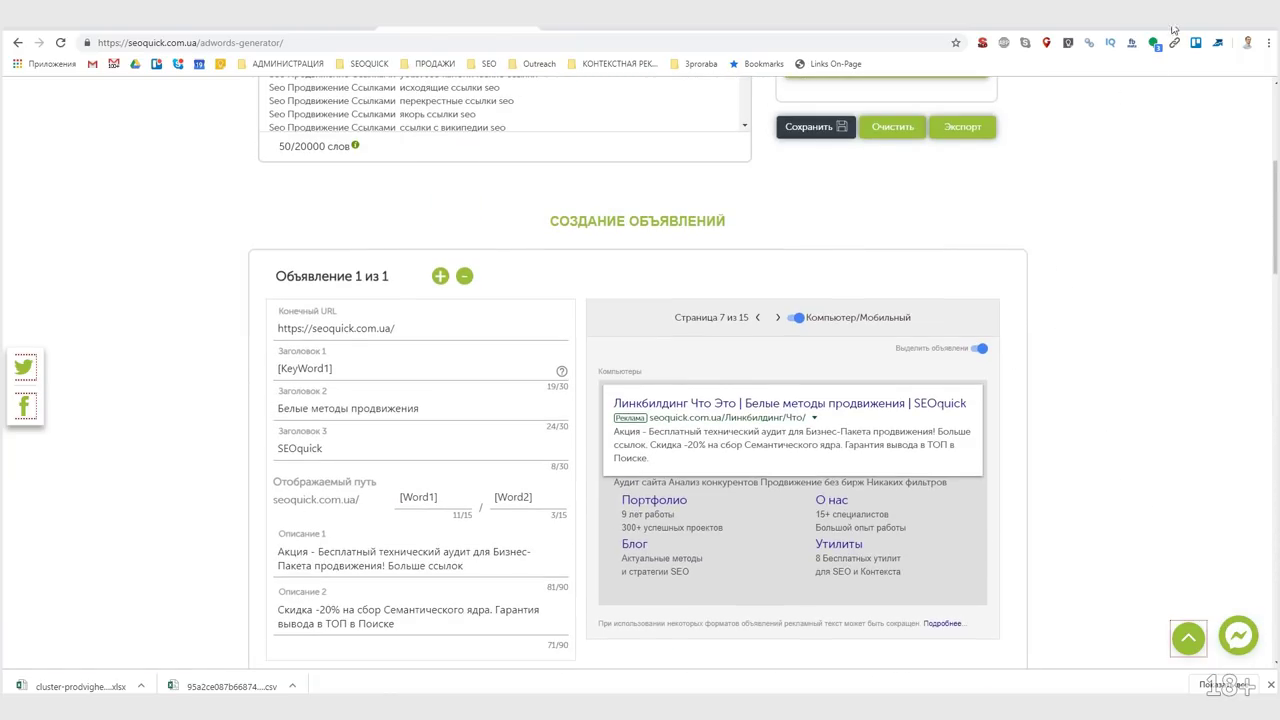
{"action": "scroll", "coordinate": [1100, 384], "scroll_direction": "up", "scroll_amount": 4}
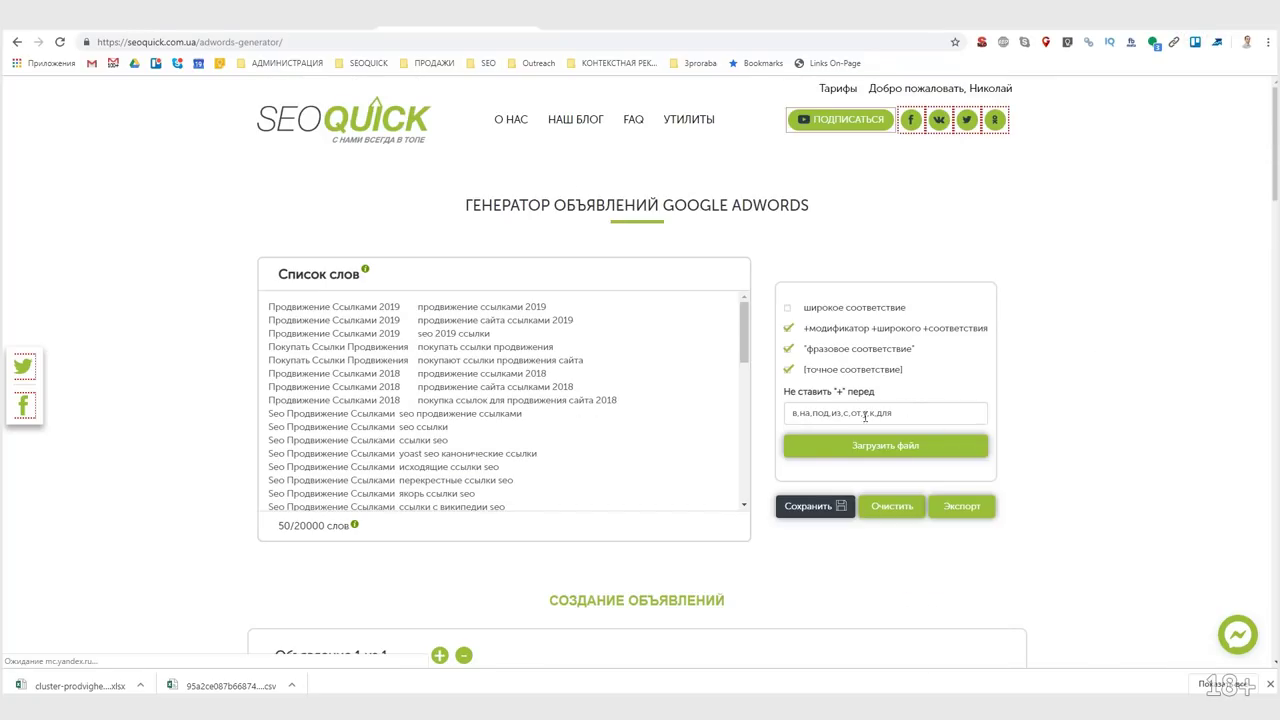
{"action": "left_click", "coordinate": [788, 355]}
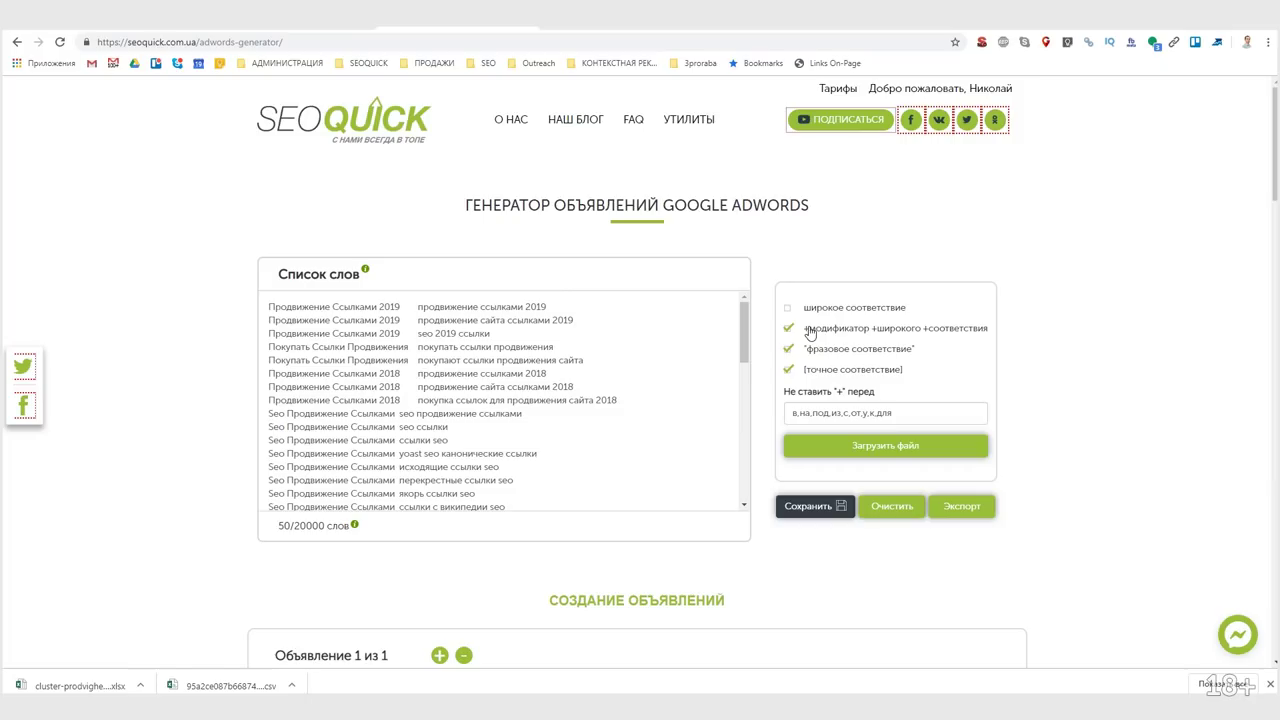
{"action": "left_click", "coordinate": [788, 370]}
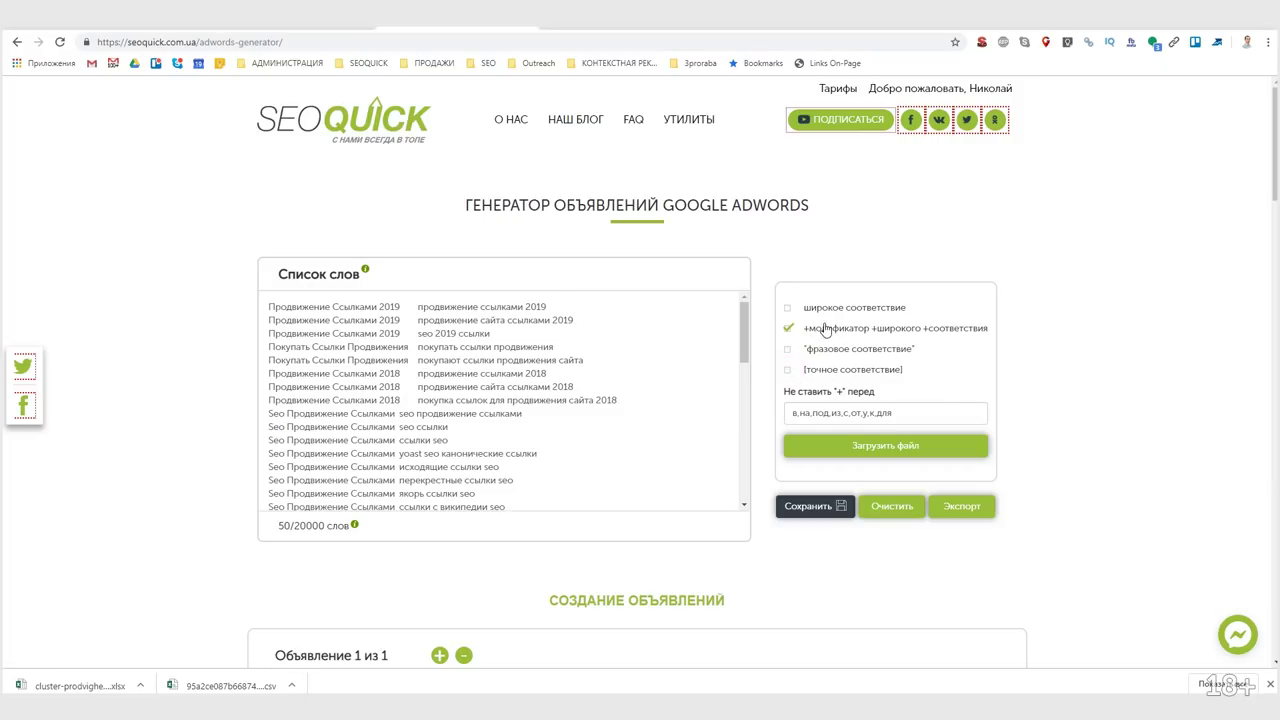
Refresh the campaign result so the keywords are generated in modified broad match only
{"action": "scroll", "coordinate": [1059, 450], "scroll_direction": "down", "scroll_amount": 20}
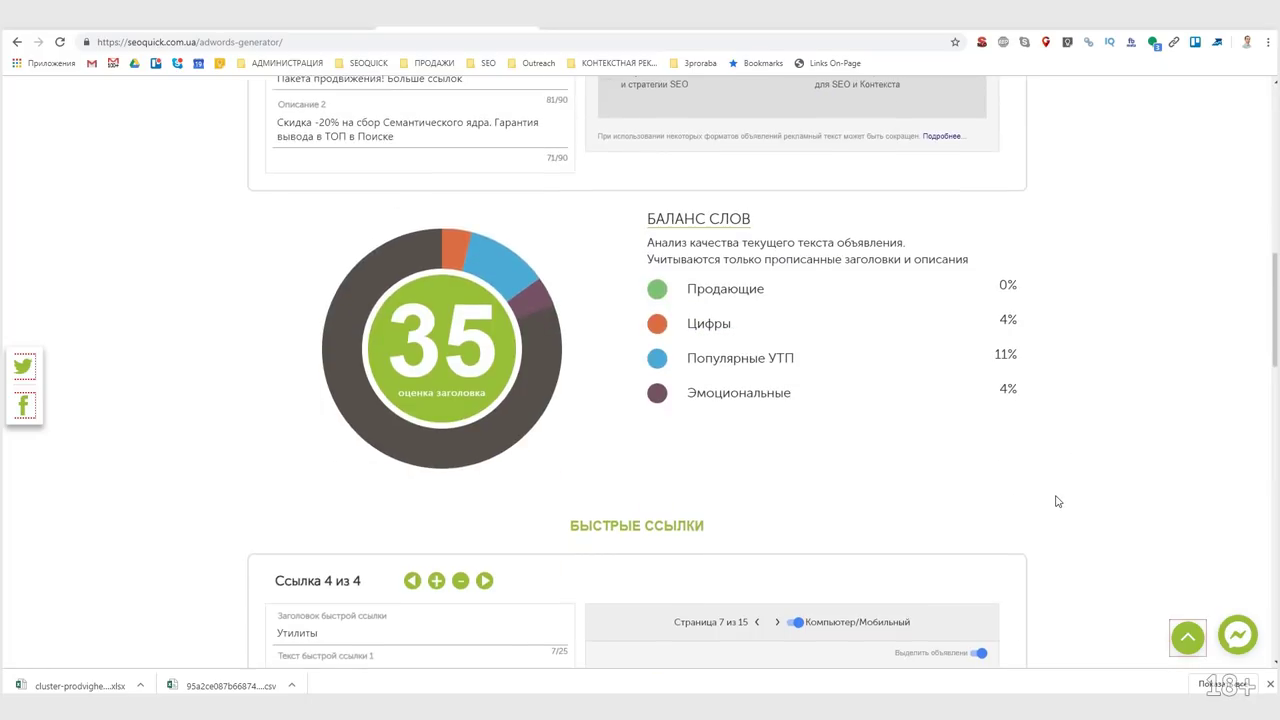
{"action": "scroll", "coordinate": [783, 320], "scroll_direction": "up", "scroll_amount": 3}
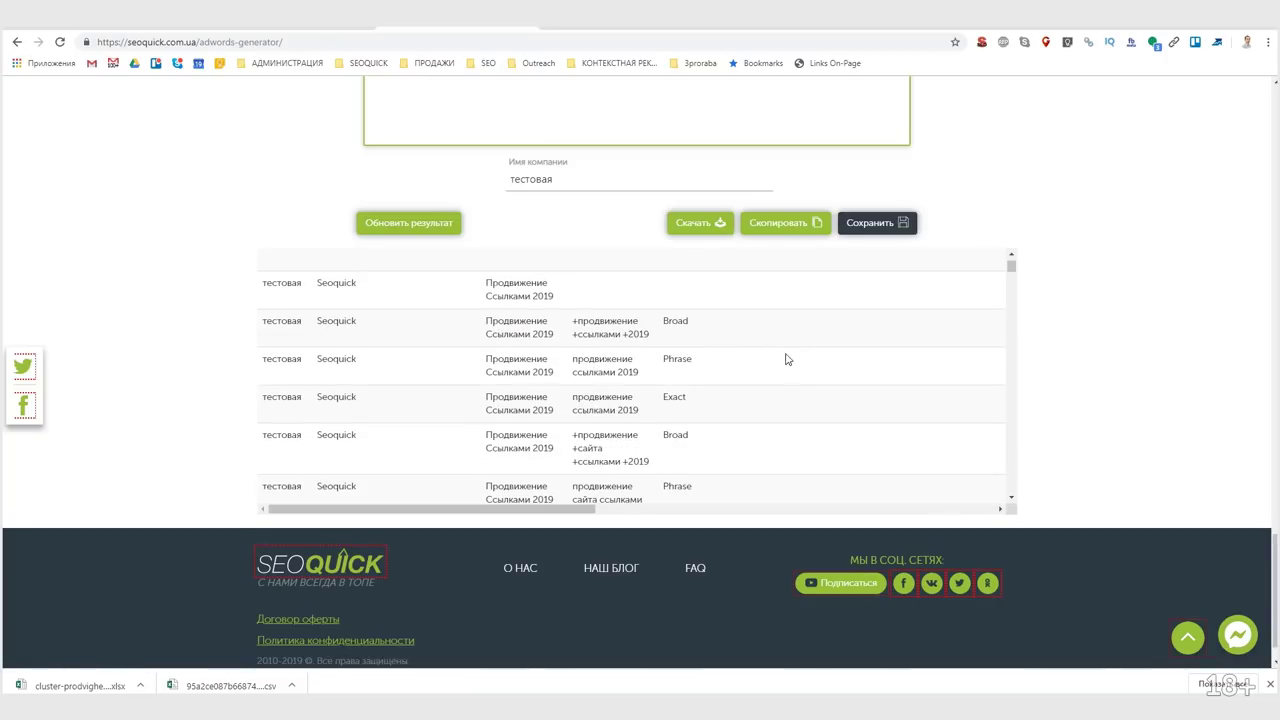
{"action": "left_click", "coordinate": [428, 226]}
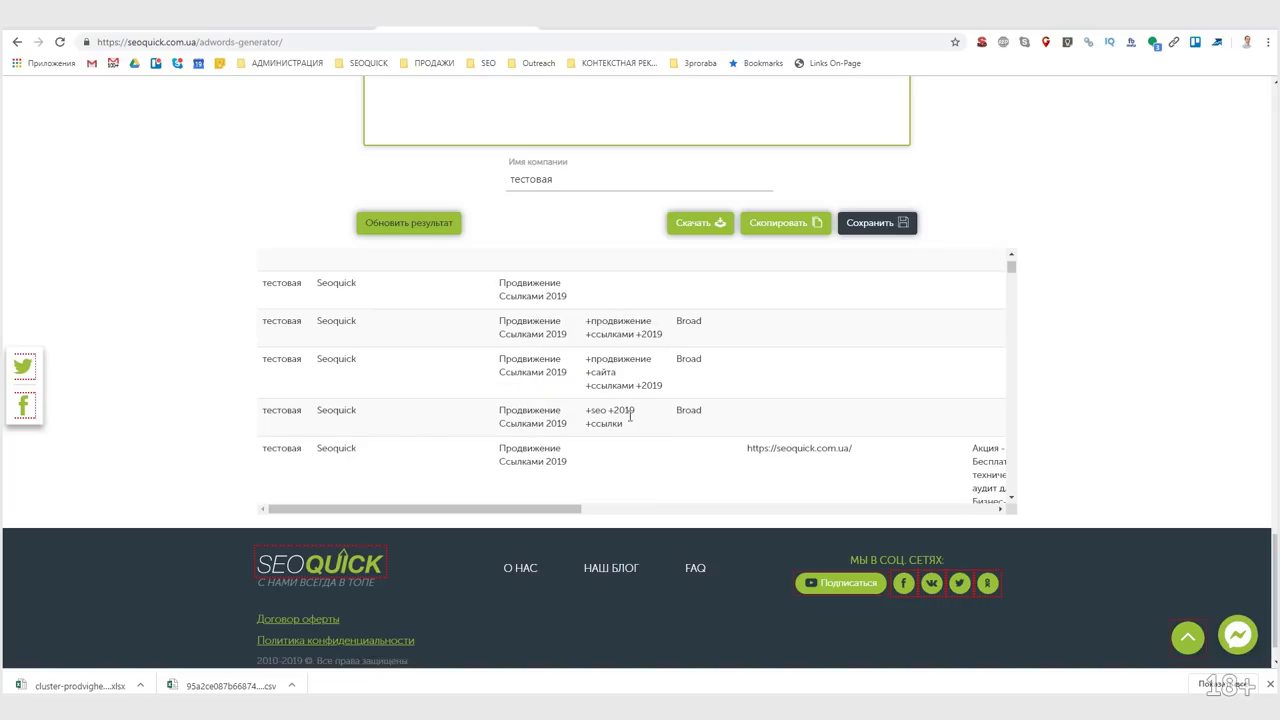
Switch the keyword list from modified broad match to phrase match and refresh the generated campaign result
{"action": "scroll", "coordinate": [1151, 491], "scroll_direction": "up", "scroll_amount": 15}
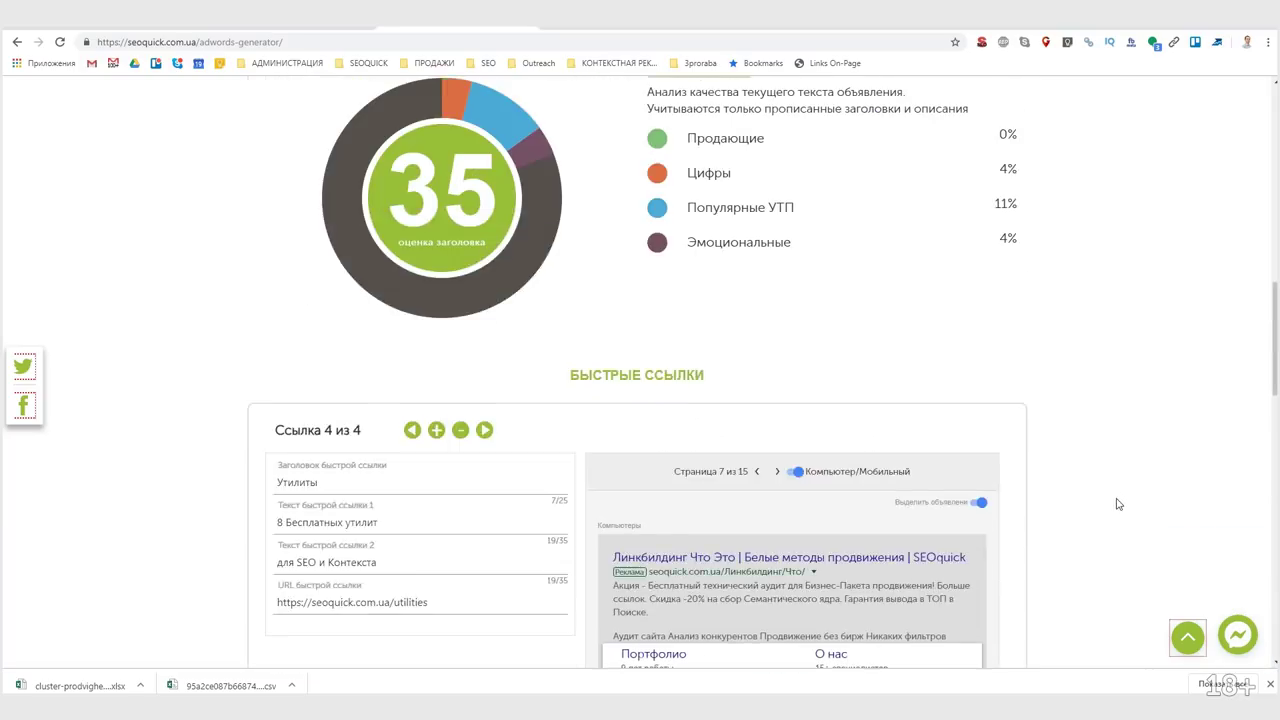
{"action": "left_click", "coordinate": [788, 346]}
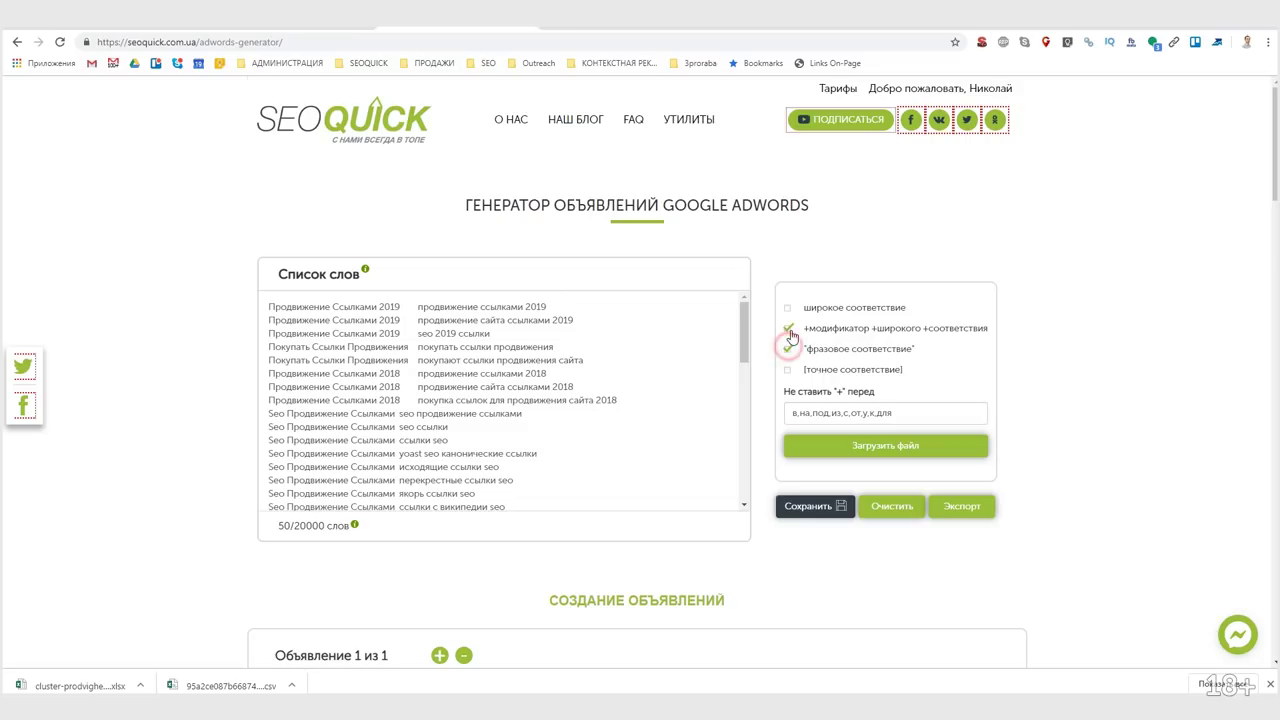
{"action": "scroll", "coordinate": [848, 445], "scroll_direction": "down", "scroll_amount": 15}
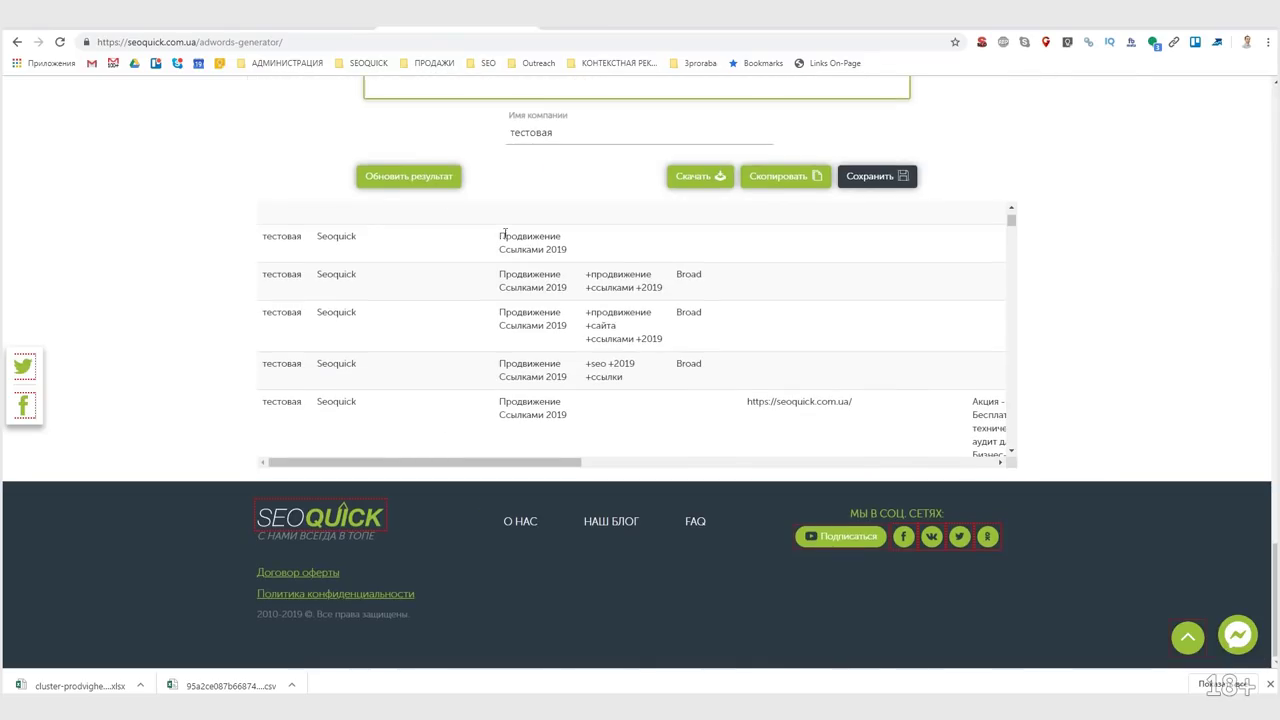
{"action": "left_click", "coordinate": [412, 177]}
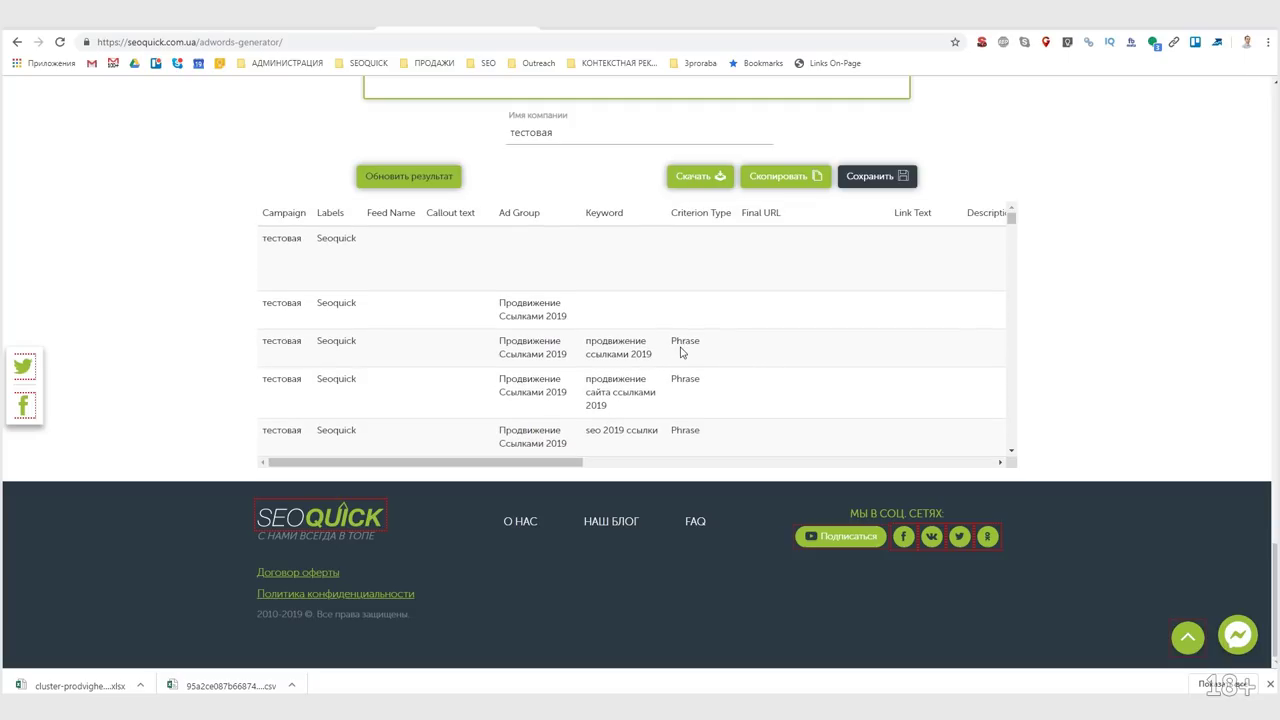
Enable modified broad match and exact match alongside phrase match, and regenerate the campaign result
{"action": "scroll", "coordinate": [1070, 420], "scroll_direction": "up", "scroll_amount": 10}
{"action": "scroll", "coordinate": [1063, 447], "scroll_direction": "up", "scroll_amount": 10}
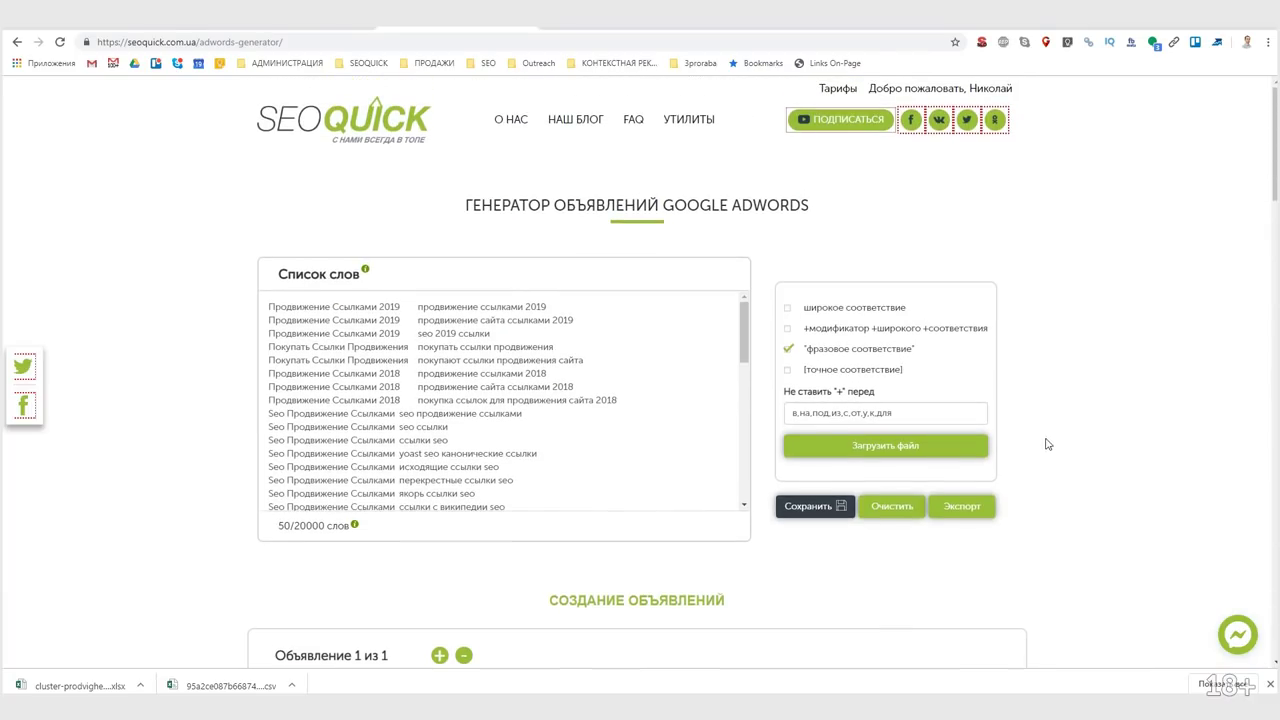
{"action": "left_click", "coordinate": [788, 328]}
{"action": "left_click", "coordinate": [789, 372]}
{"action": "scroll", "coordinate": [1024, 480], "scroll_direction": "down", "scroll_amount": 5}
{"action": "left_click", "coordinate": [912, 413]}
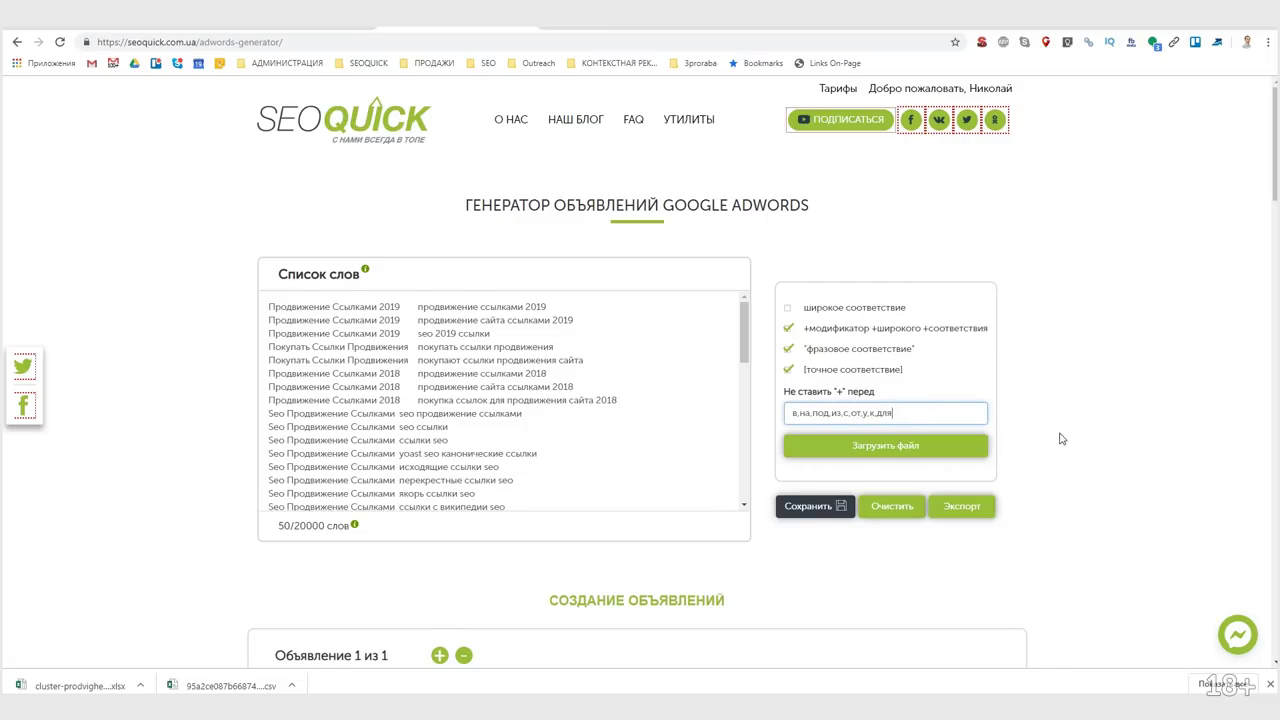
{"action": "scroll", "coordinate": [1061, 438], "scroll_direction": "down", "scroll_amount": 20}
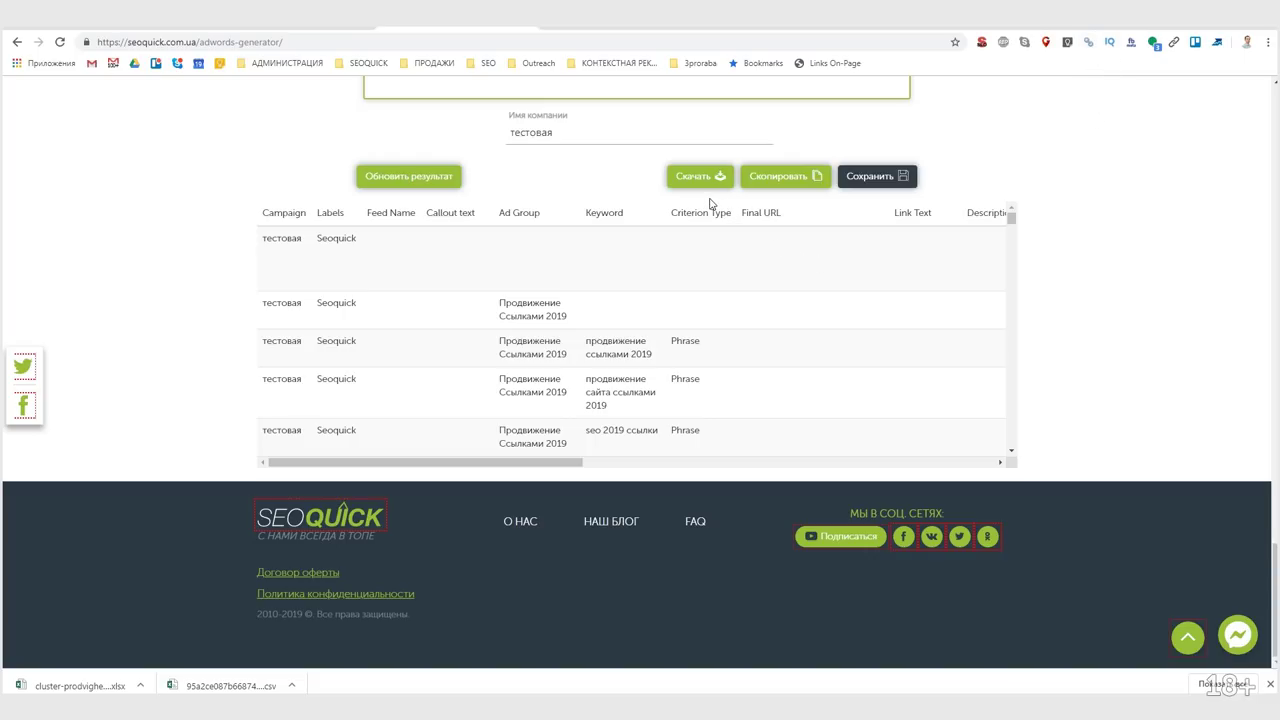
{"action": "left_click", "coordinate": [430, 181]}
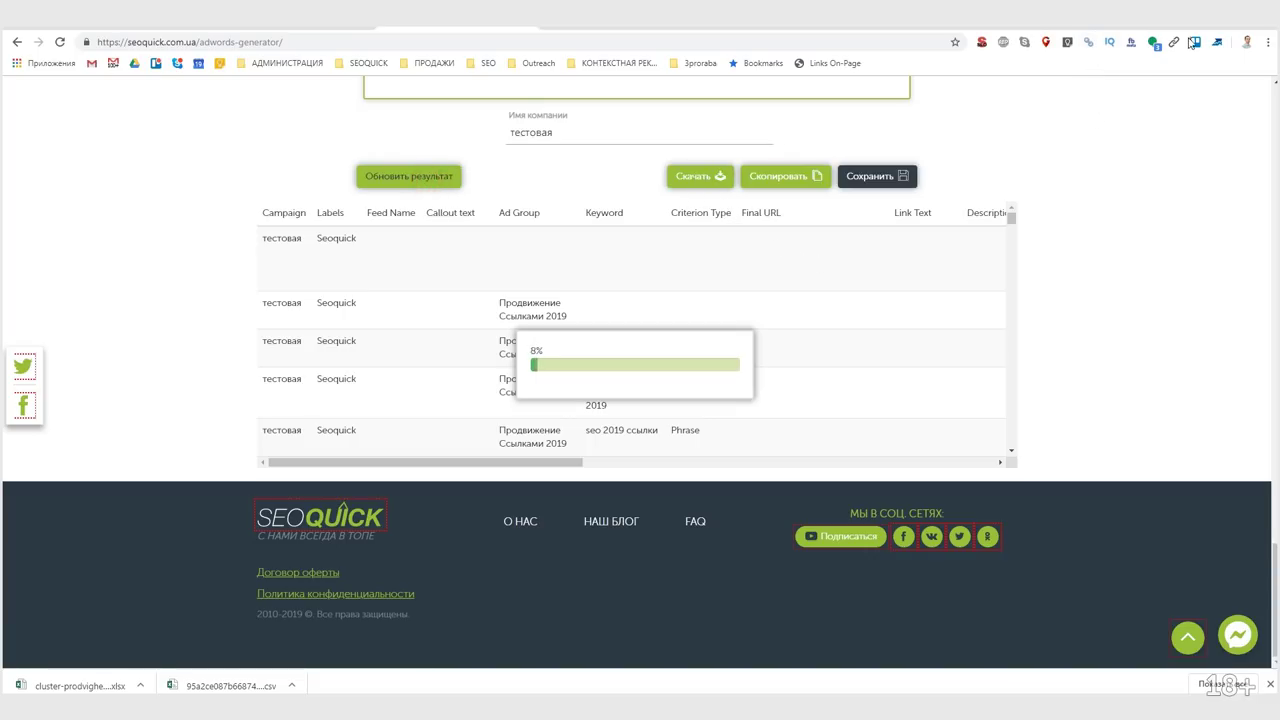
Switch to Google Ads Editor
{"action": "scroll", "coordinate": [1026, 355], "scroll_direction": "up", "scroll_amount": 1}
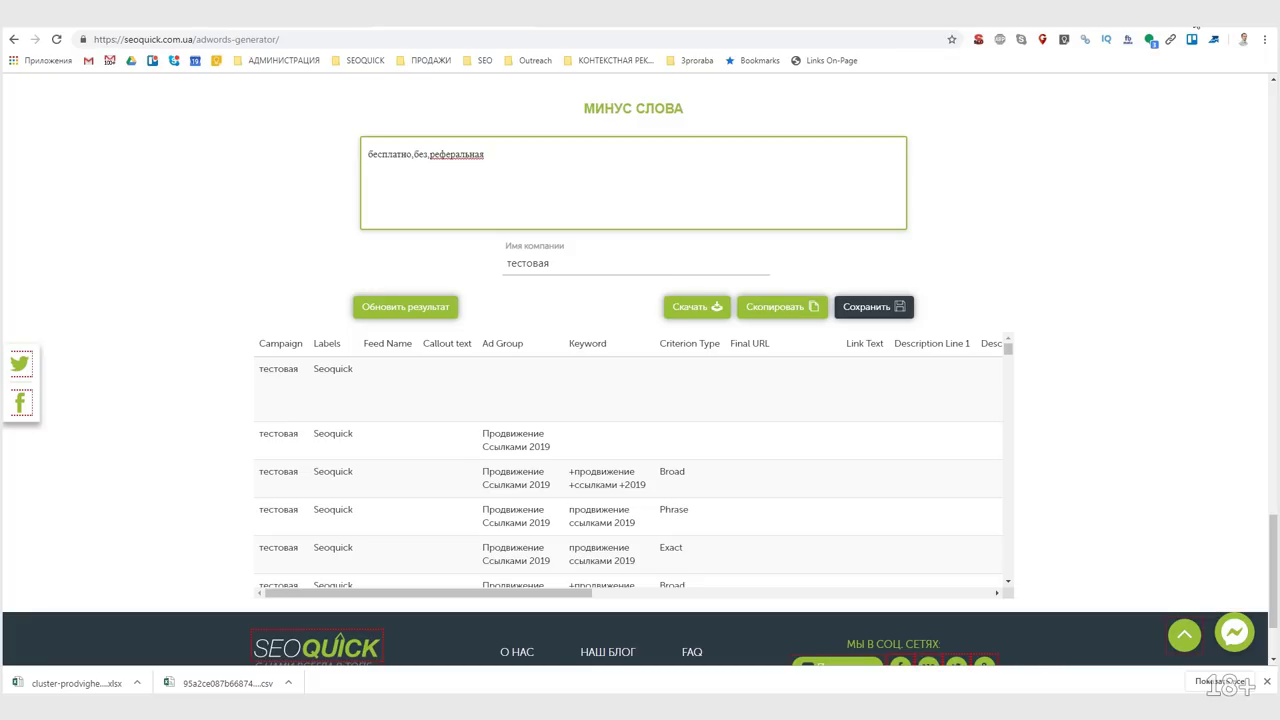
{"action": "key", "text": "super"}
{"action": "type", "text": "ads"}
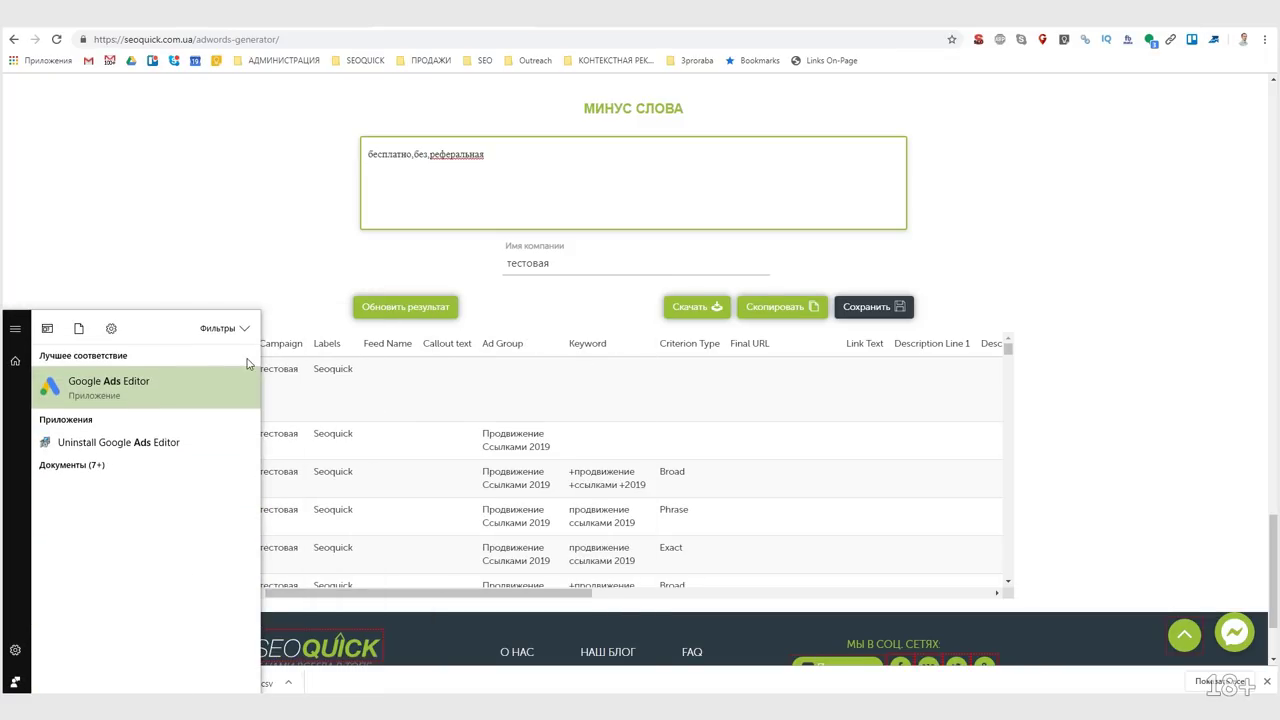
{"action": "left_click", "coordinate": [158, 390]}
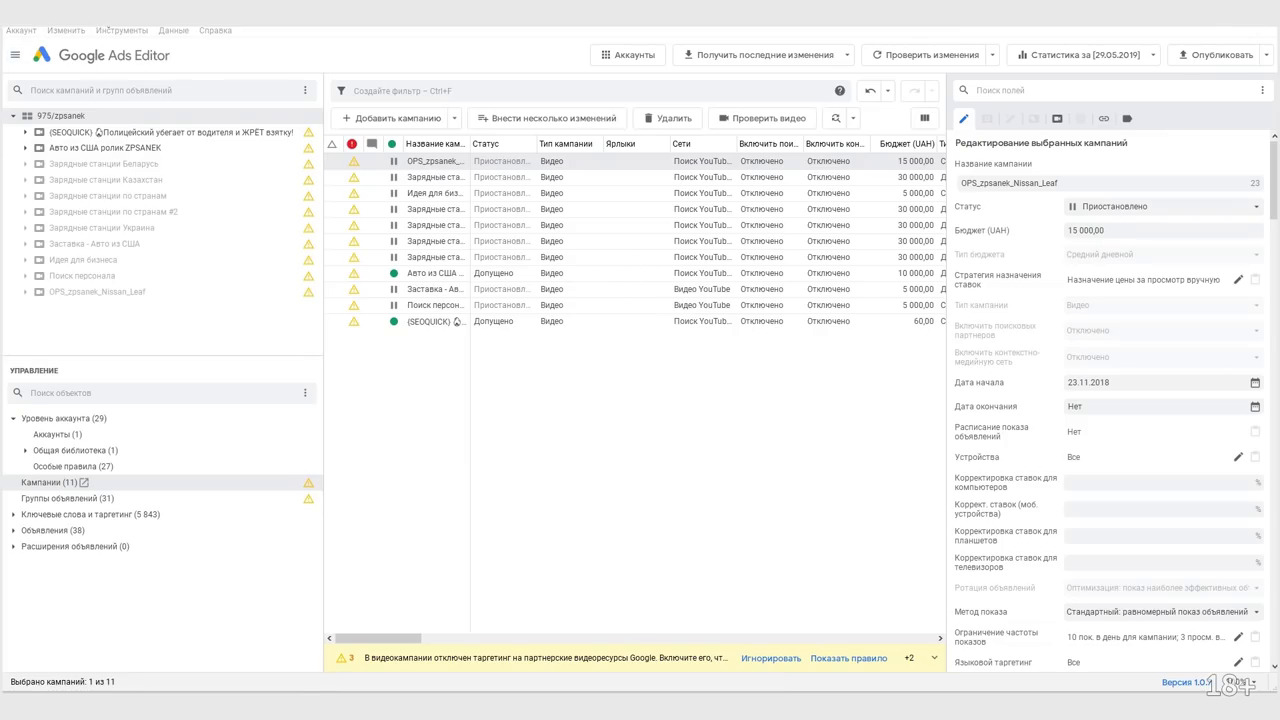
Import the copied campaign table into the account as pasted text, process it and finish to review the changes
{"action": "left_click", "coordinate": [24, 31]}
{"action": "mouse_move", "coordinate": [100, 164]}
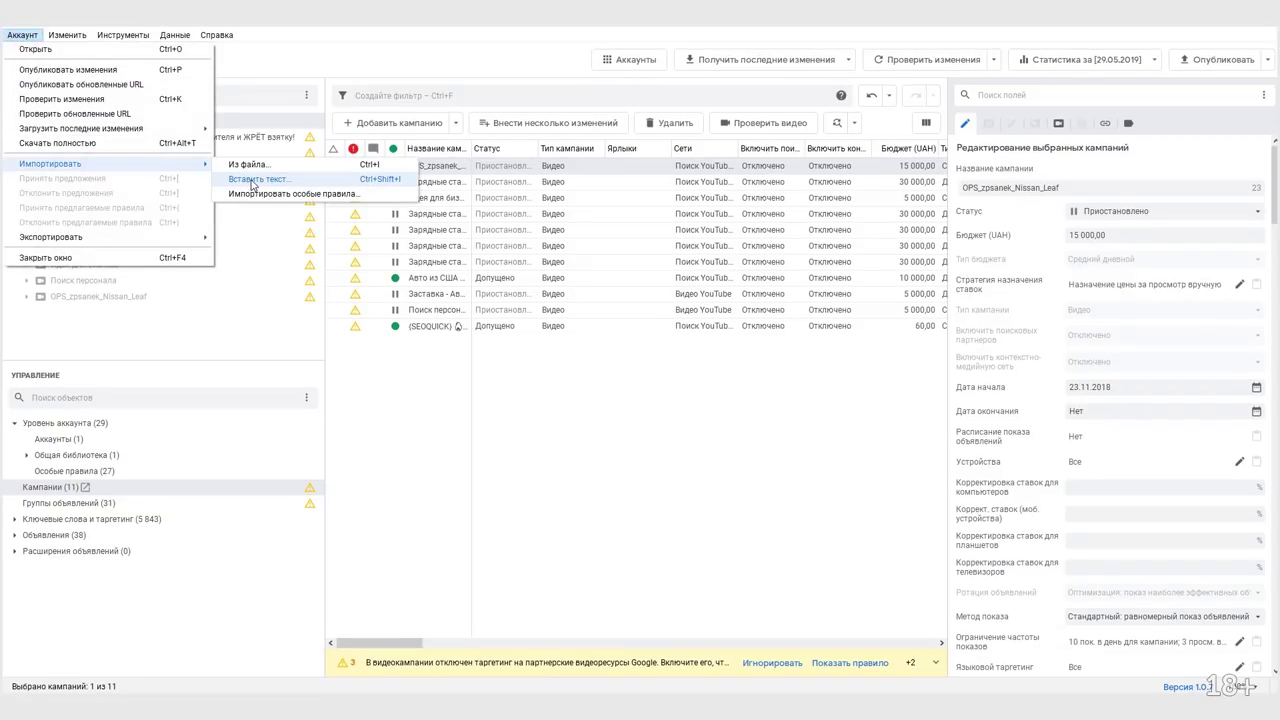
{"action": "left_click", "coordinate": [397, 181]}
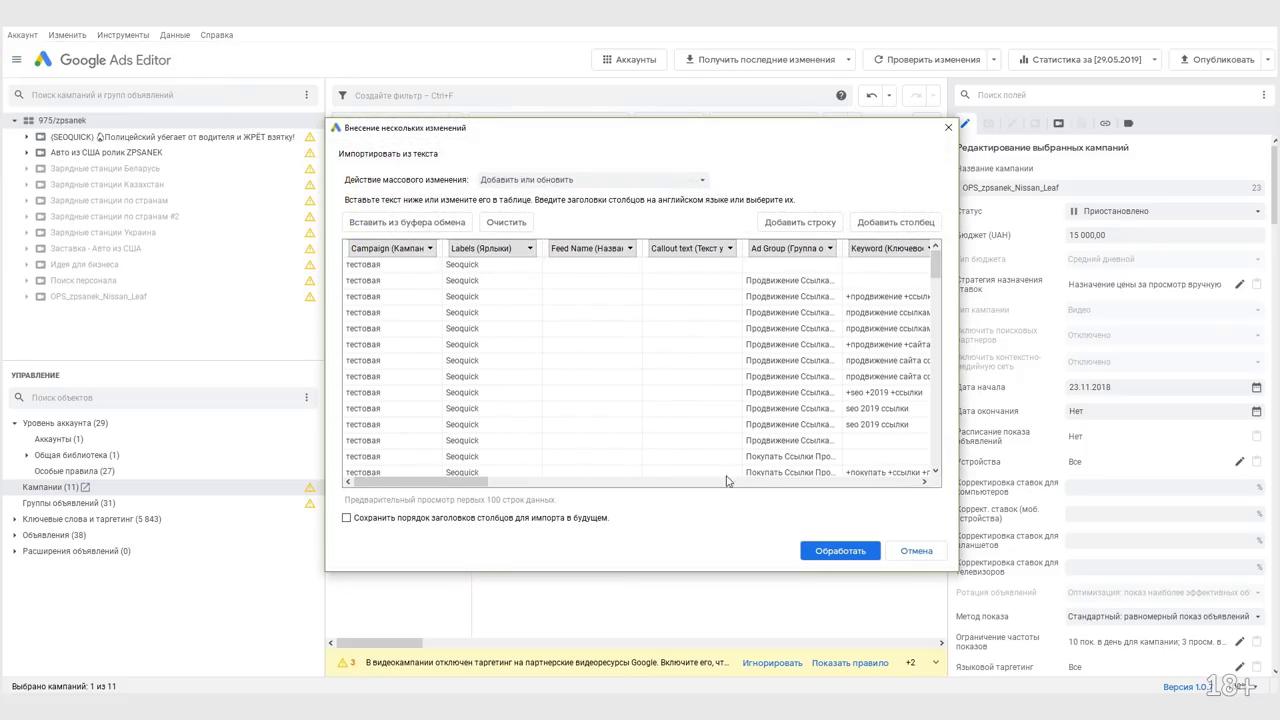
{"action": "left_click_drag", "start_coordinate": [430, 481], "coordinate": [460, 482]}
{"action": "left_click", "coordinate": [824, 553]}
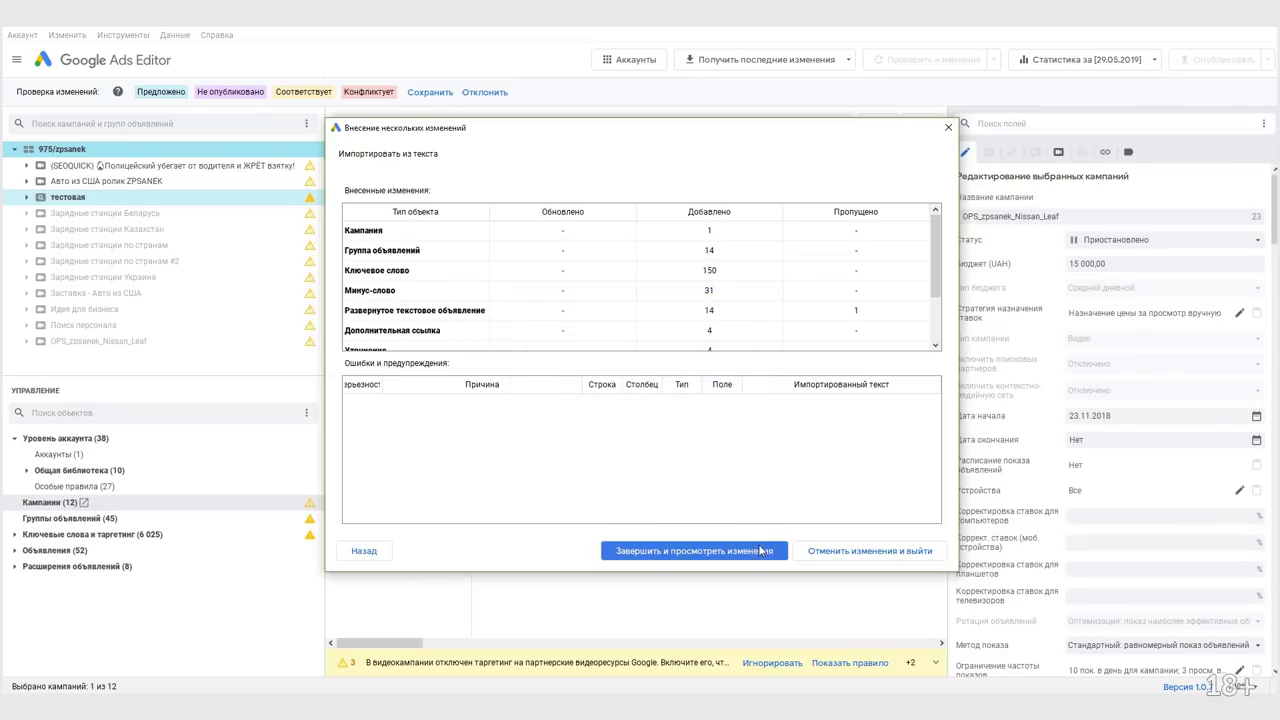
{"action": "left_click", "coordinate": [752, 558]}
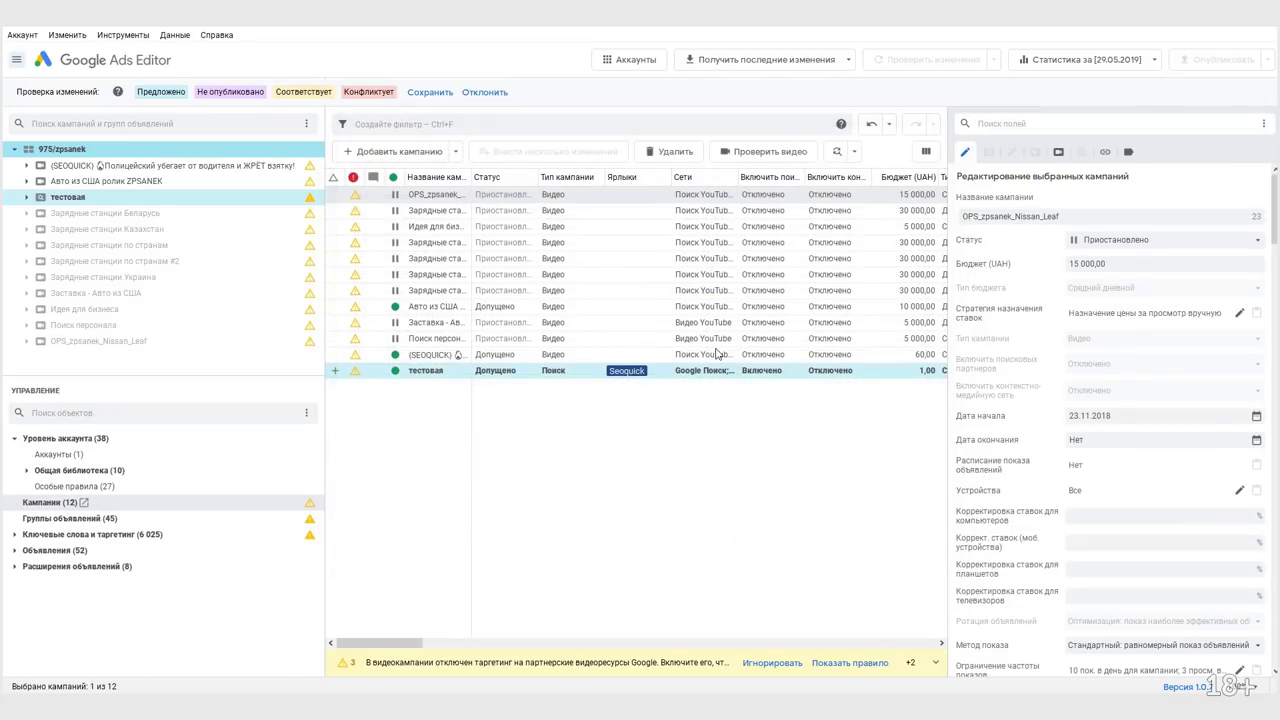
Review the settings of the imported тестовая campaign and its ad group "Линкбилдинг Что Это"
{"action": "left_click", "coordinate": [657, 370]}
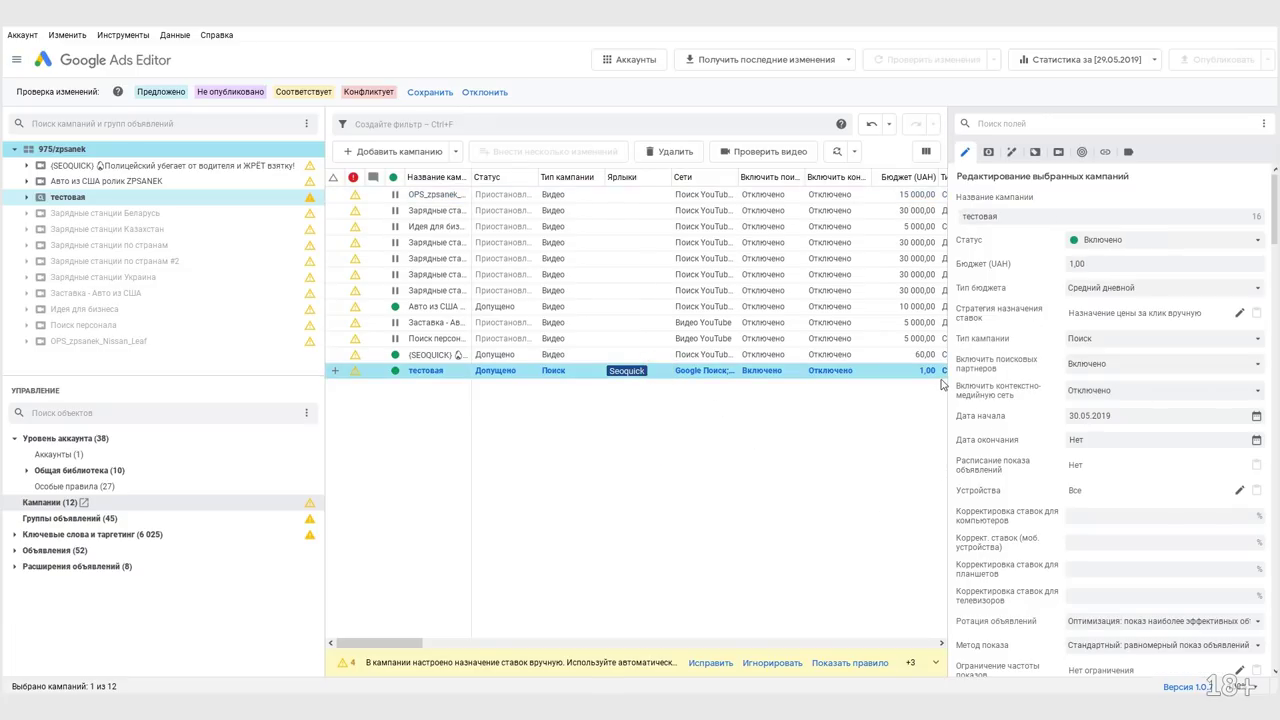
{"action": "left_click_drag", "start_coordinate": [948, 342], "coordinate": [987, 340]}
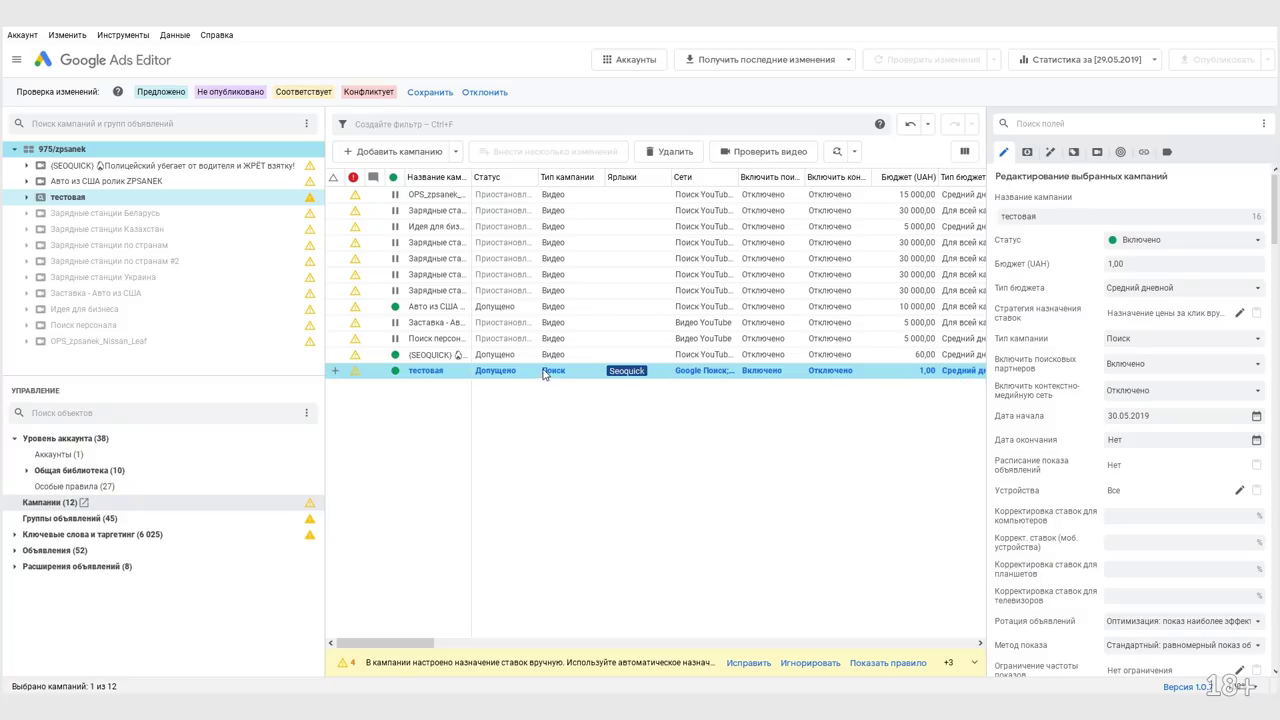
{"action": "left_click", "coordinate": [28, 198]}
{"action": "left_click", "coordinate": [175, 274]}
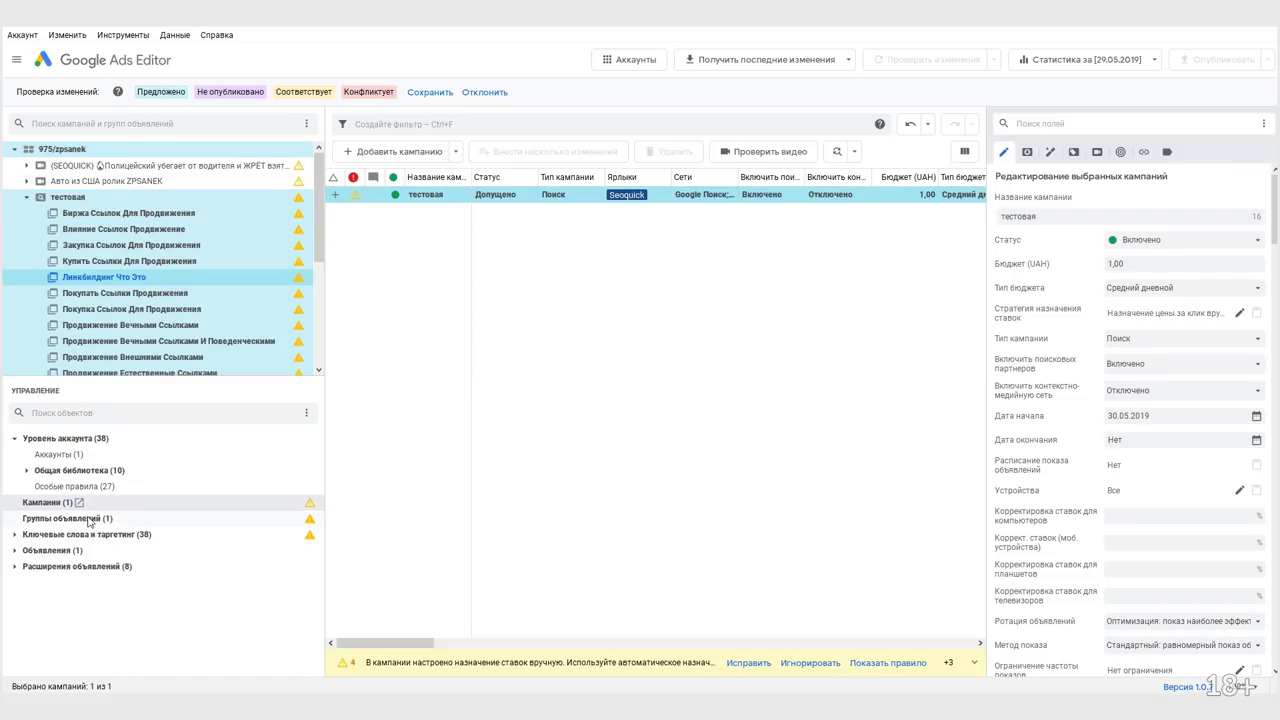
{"action": "left_click", "coordinate": [50, 519]}
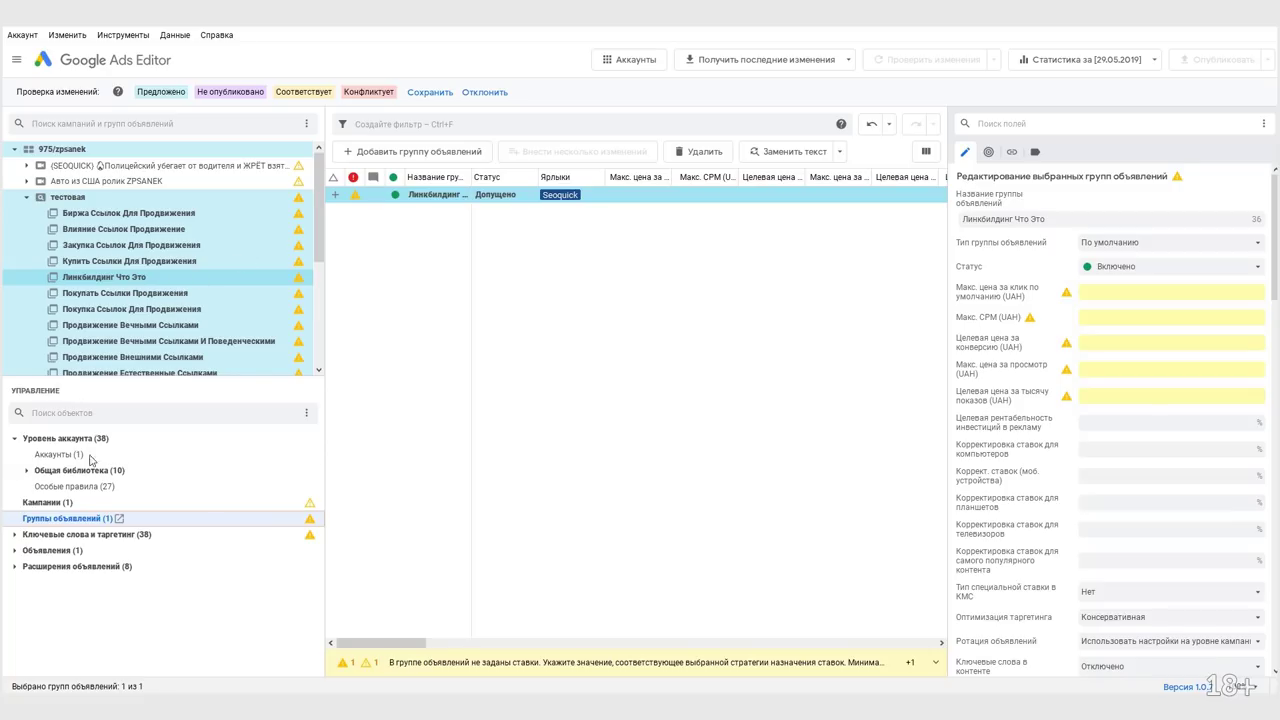
Examine the keywords and match types of the ad group "Линкбилдинг Что Это", widening the keyword column
{"action": "left_click", "coordinate": [14, 535]}
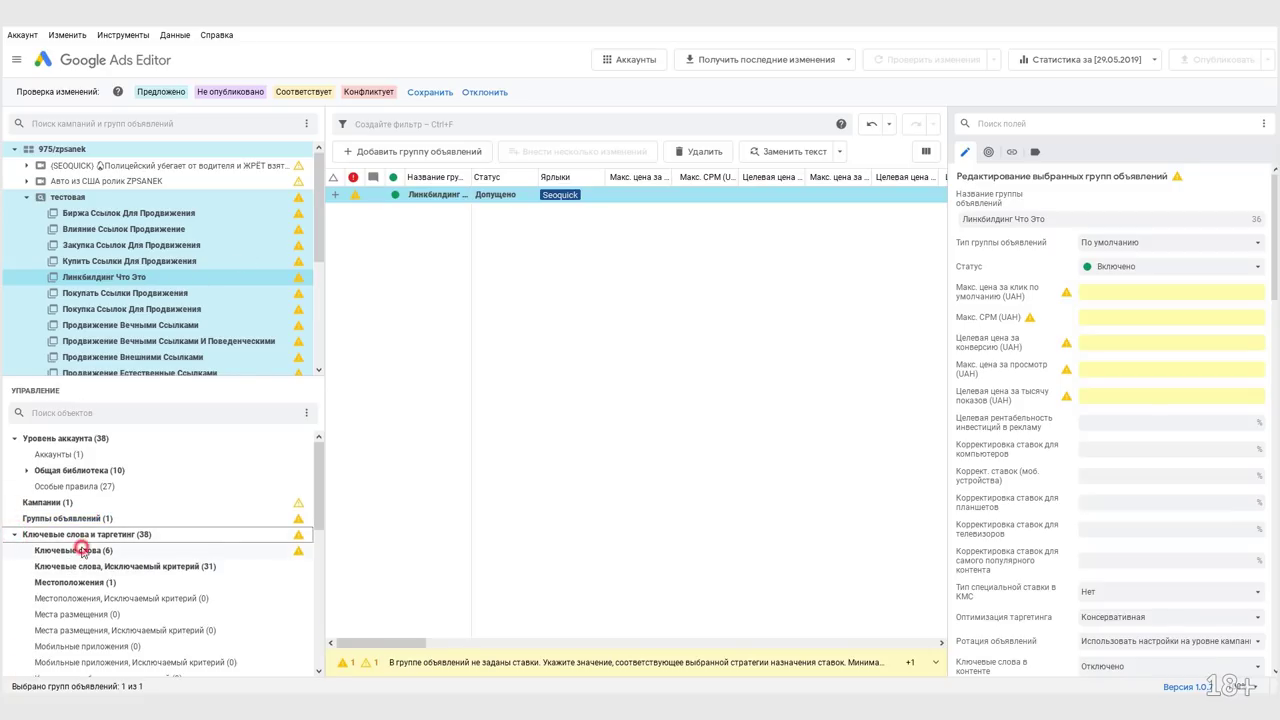
{"action": "left_click", "coordinate": [80, 550]}
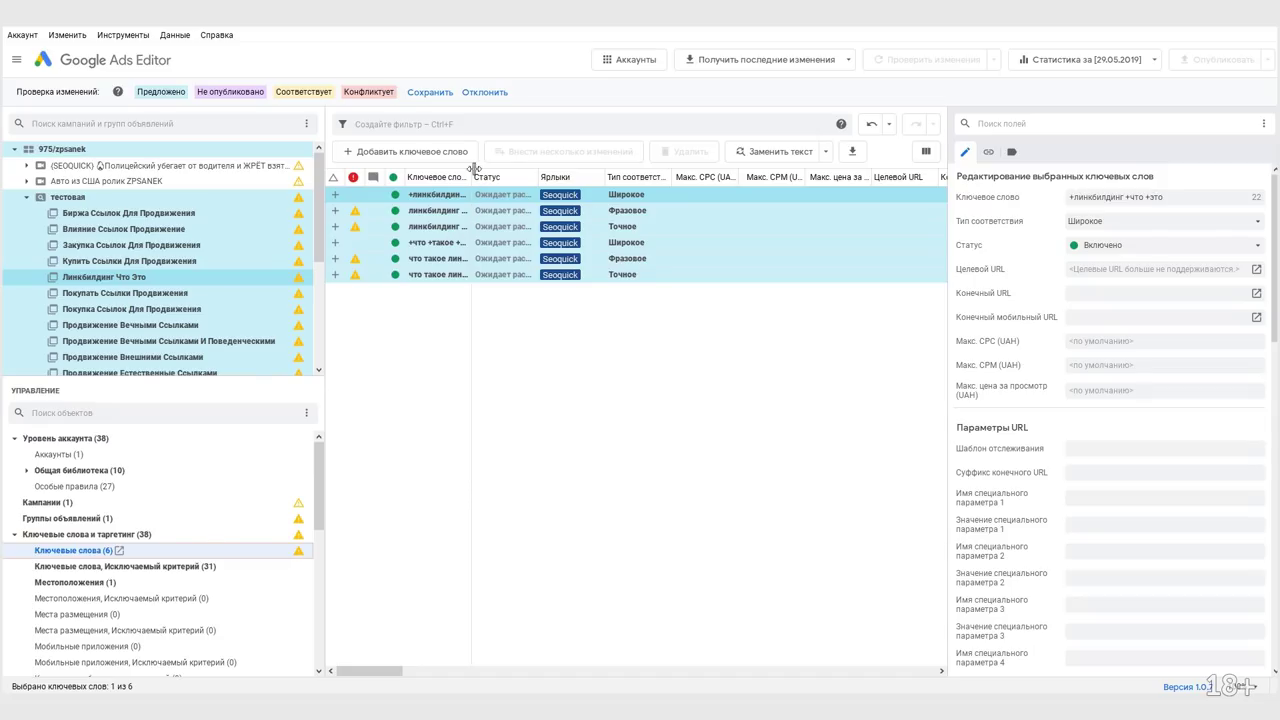
{"action": "left_click_drag", "start_coordinate": [470, 172], "coordinate": [535, 173]}
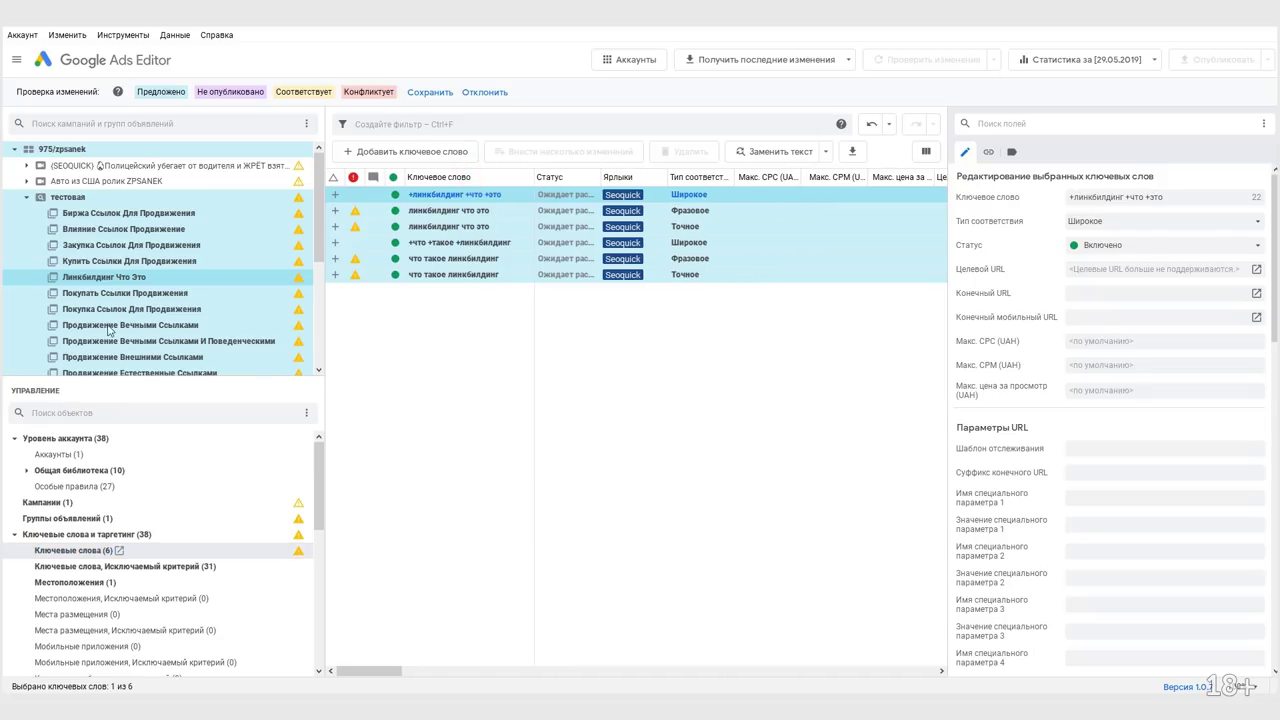
Examine the negative keywords that apply to the ad group "Линкбилдинг Что Это"
{"action": "scroll", "coordinate": [101, 588], "scroll_direction": "down", "scroll_amount": 5}
{"action": "scroll", "coordinate": [100, 568], "scroll_direction": "up", "scroll_amount": 3}
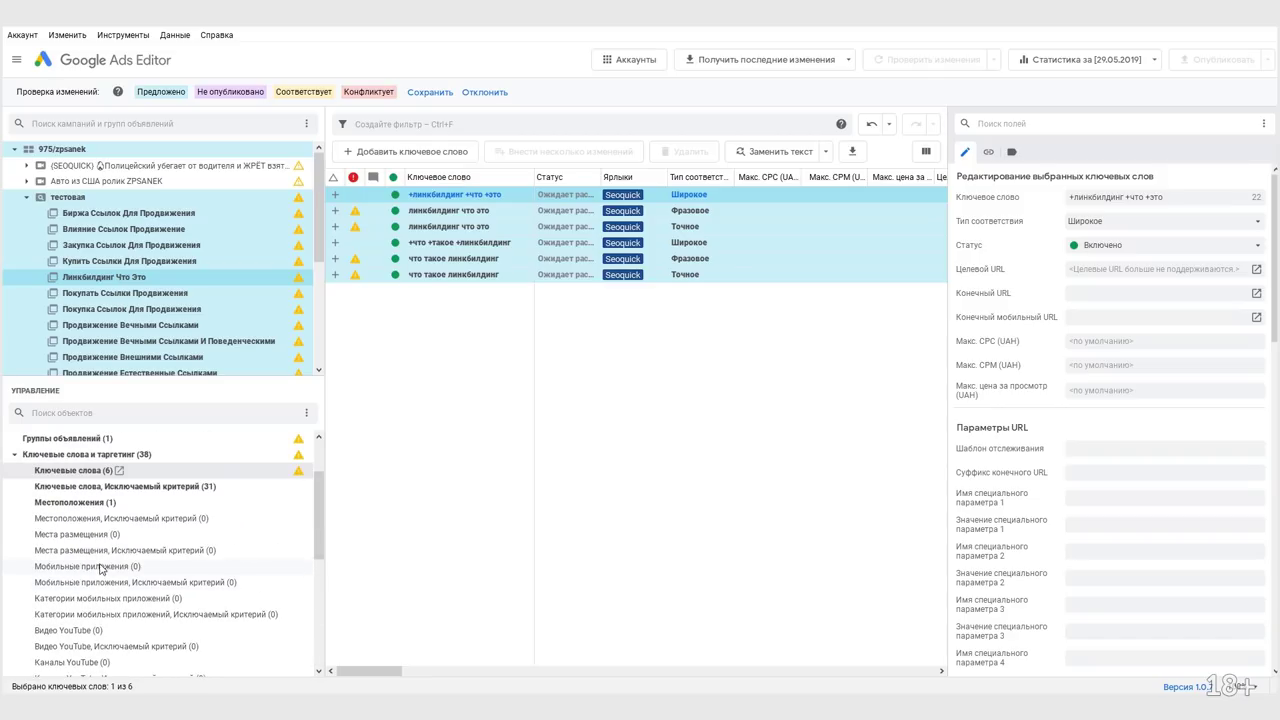
{"action": "left_click", "coordinate": [107, 487]}
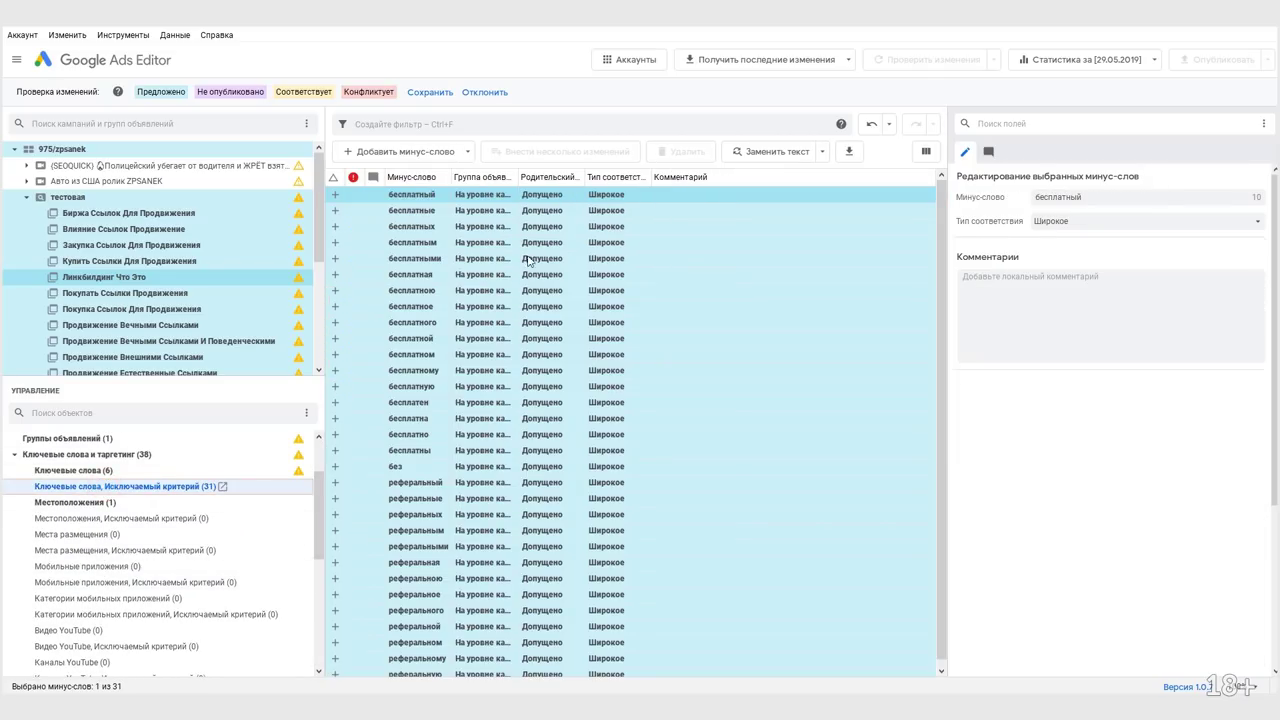
{"action": "scroll", "coordinate": [527, 285], "scroll_direction": "down", "scroll_amount": 1}
{"action": "scroll", "coordinate": [566, 526], "scroll_direction": "up", "scroll_amount": 1}
Examine the expanded text ad of the ad group "Линкбилдинг Что Это", including its headlines, descriptions and preview
{"action": "scroll", "coordinate": [100, 584], "scroll_direction": "down", "scroll_amount": 5}
{"action": "scroll", "coordinate": [98, 595], "scroll_direction": "down", "scroll_amount": 1}
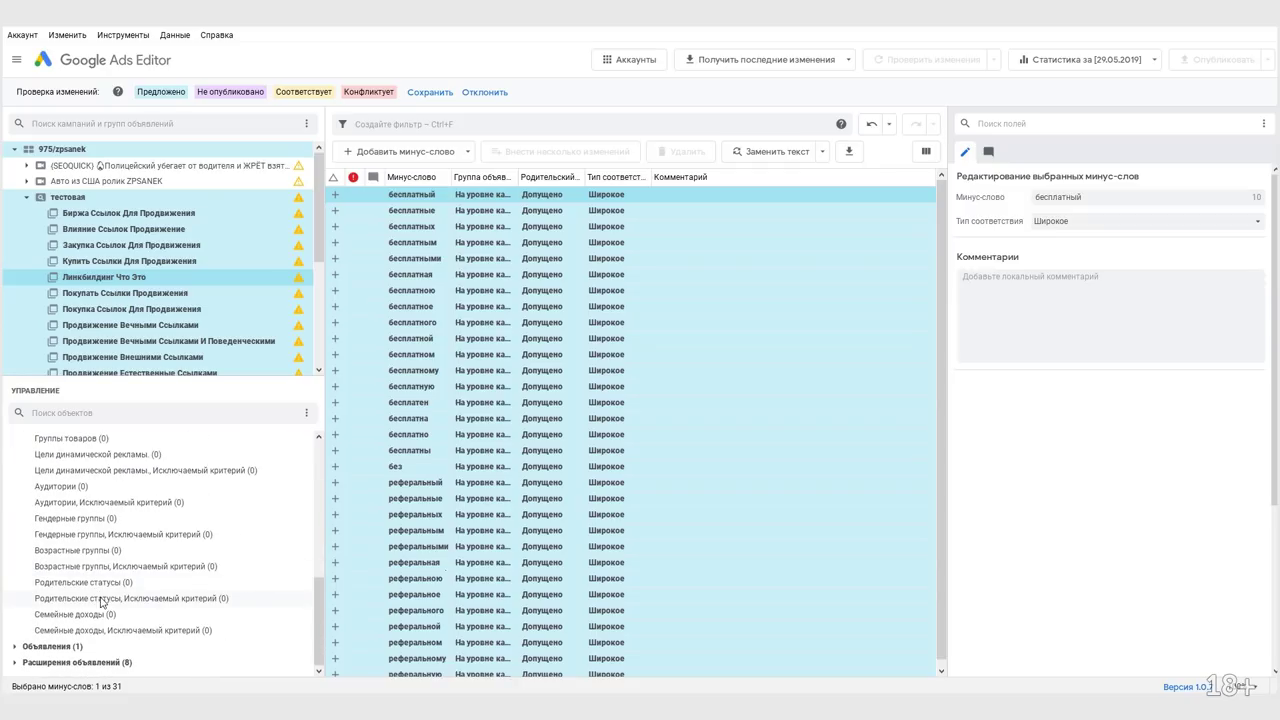
{"action": "left_click", "coordinate": [15, 647]}
{"action": "left_click", "coordinate": [153, 487]}
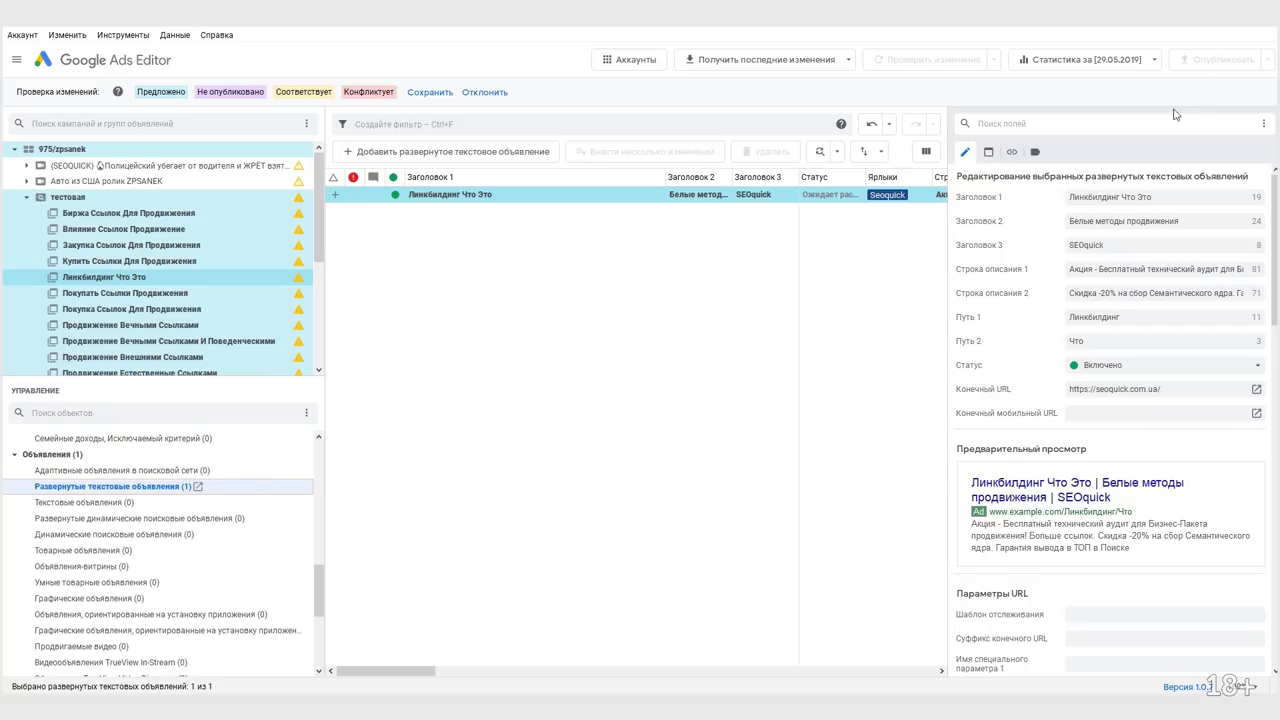
{"action": "left_click_drag", "start_coordinate": [394, 670], "coordinate": [726, 634]}
Save the proposed import changes for the тестовая campaign and open the publishing options
{"action": "left_click", "coordinate": [131, 199]}
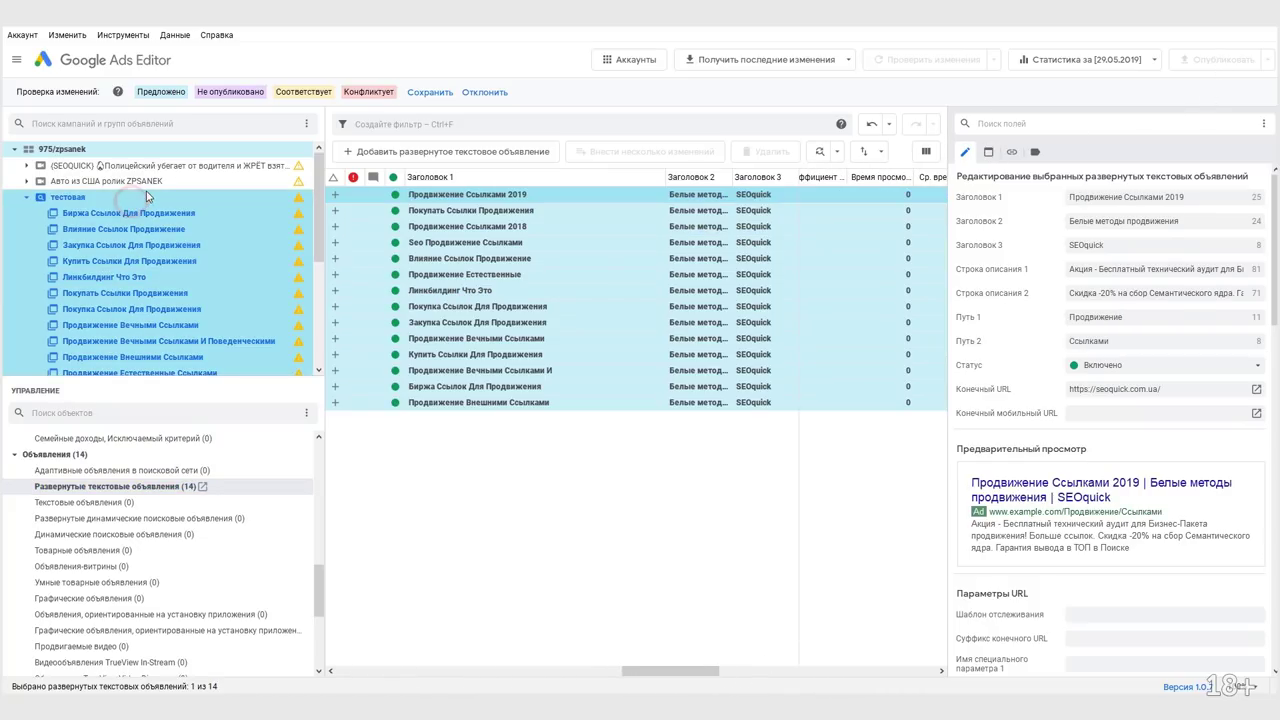
{"action": "left_click", "coordinate": [430, 93]}
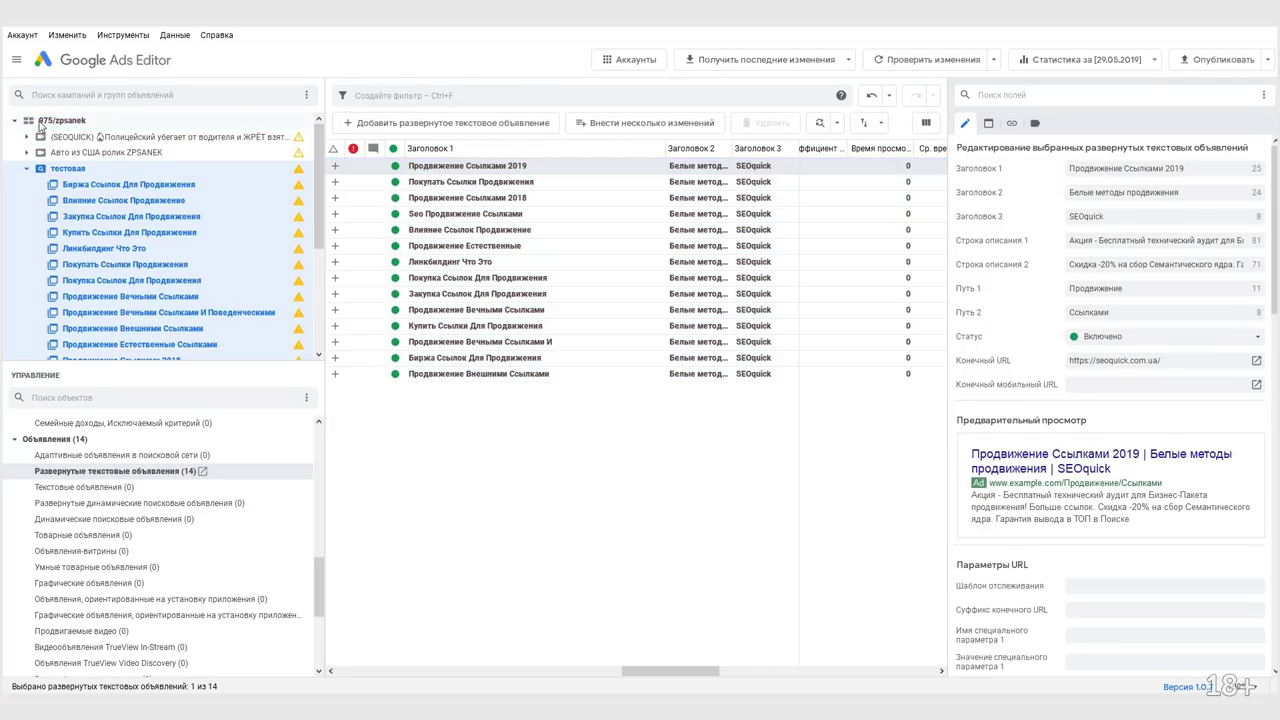
{"action": "left_click", "coordinate": [1267, 60]}
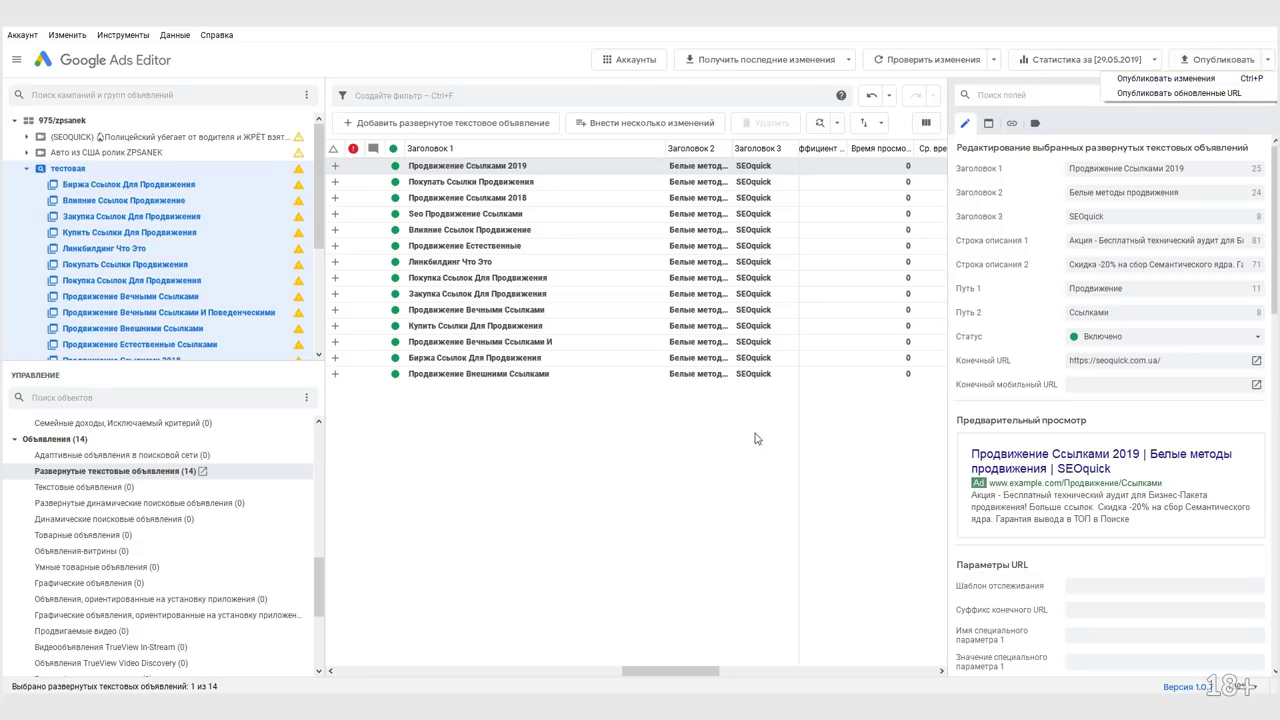
{"action": "left_click", "coordinate": [1216, 84]}
Delete the тестовая campaign from the account
{"action": "right_click", "coordinate": [183, 174]}
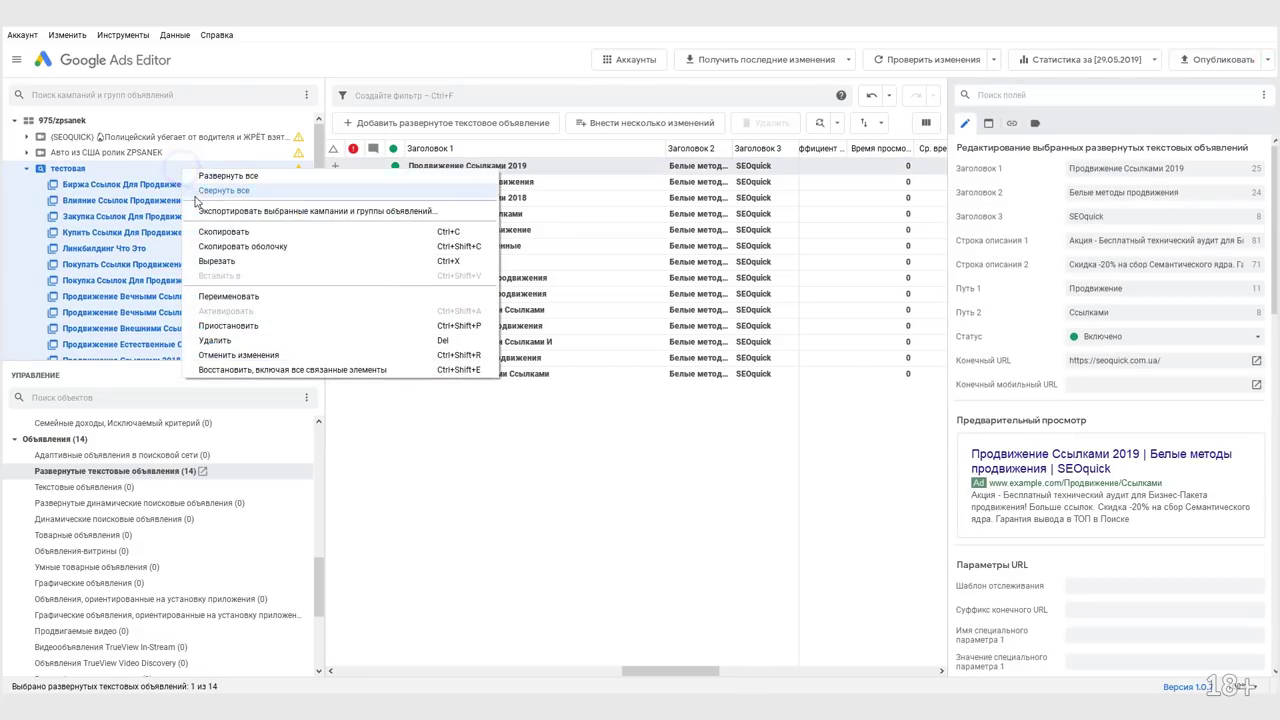
{"action": "left_click", "coordinate": [263, 343]}
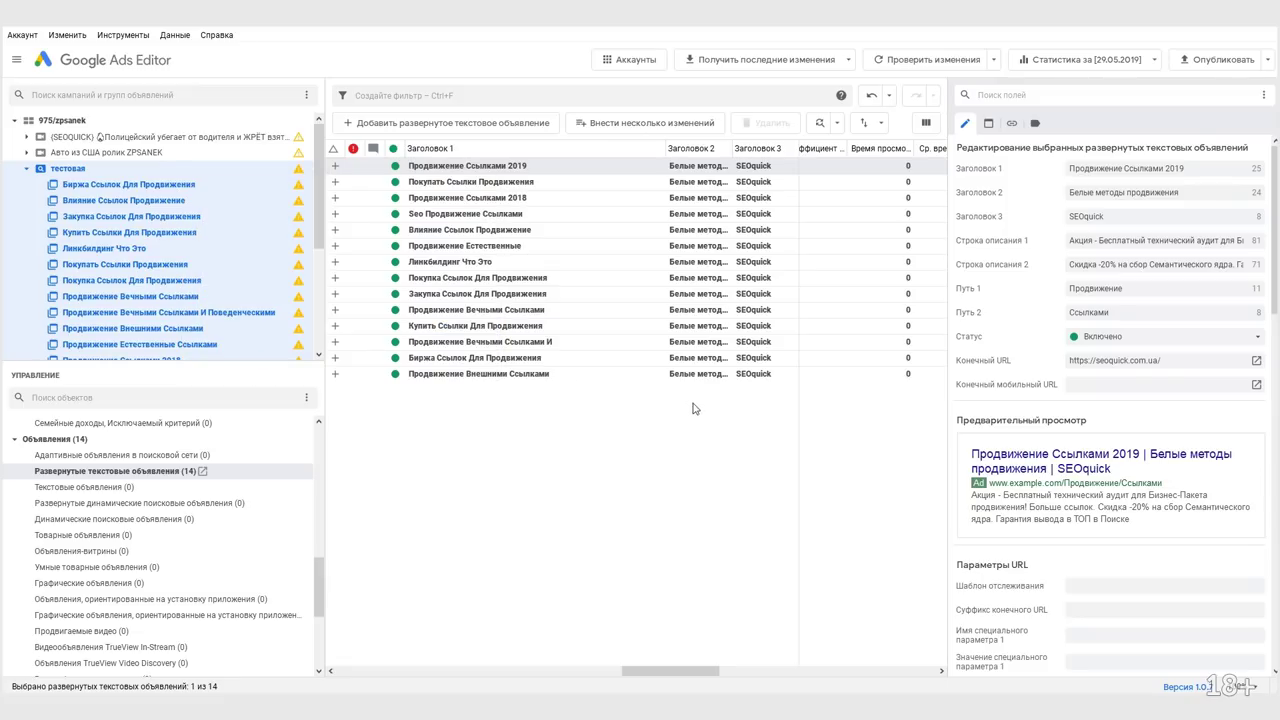